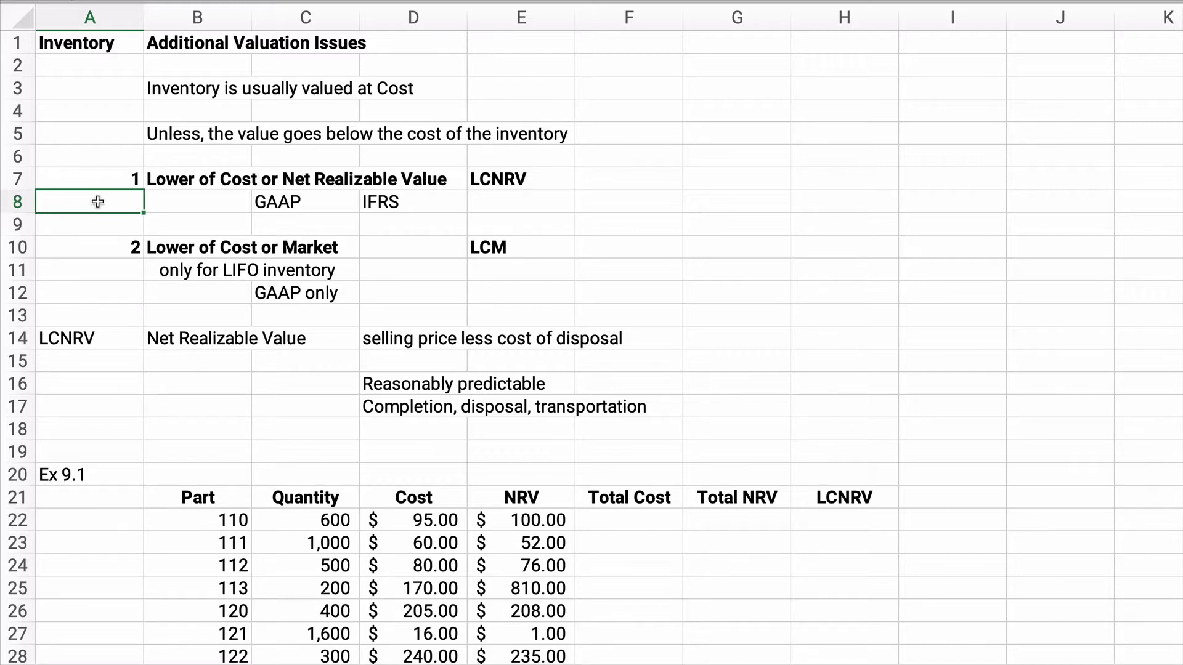
# - Review the notes on the LCNRV and LCM valuation methods and the definition of net realizable value
pyautogui.click(228, 182)
pyautogui.moveTo(228, 182); pyautogui.dragTo(512, 188)
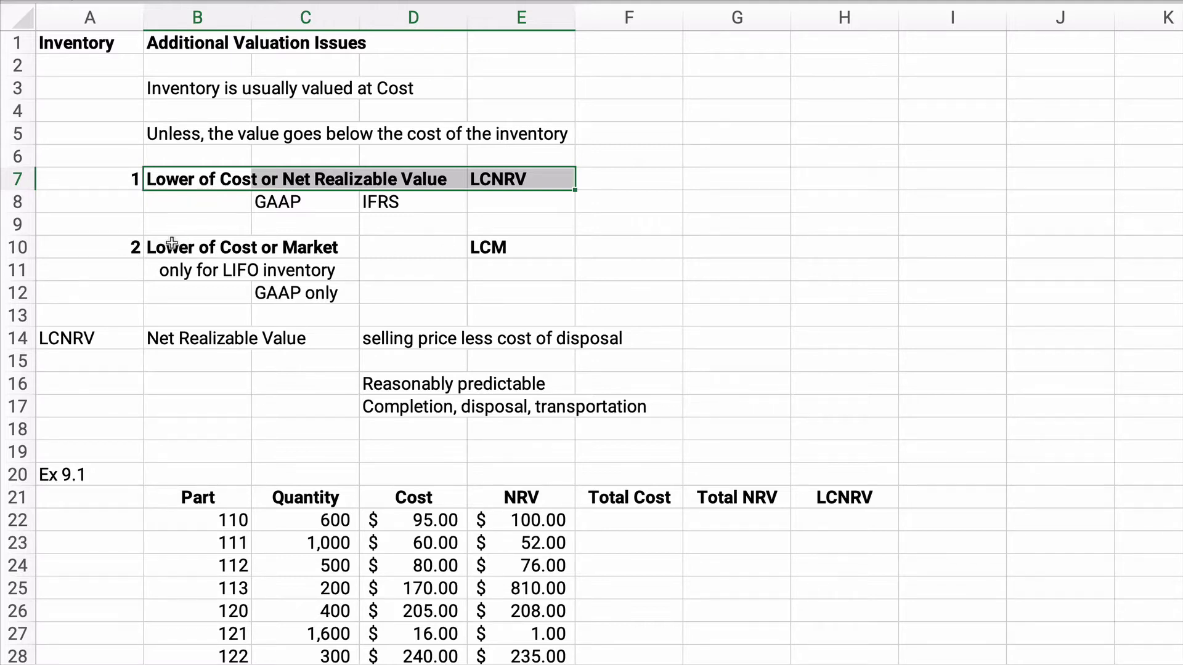
pyautogui.click(246, 256)
pyautogui.moveTo(247, 258); pyautogui.dragTo(406, 277)
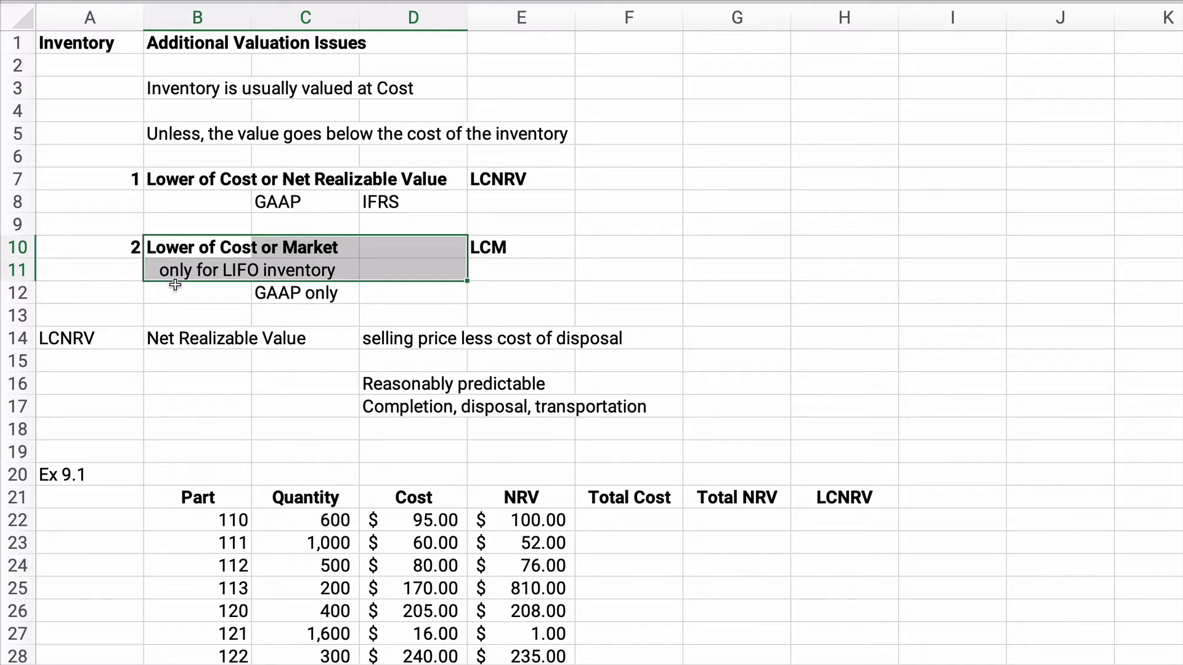
pyautogui.moveTo(173, 179); pyautogui.dragTo(516, 206)
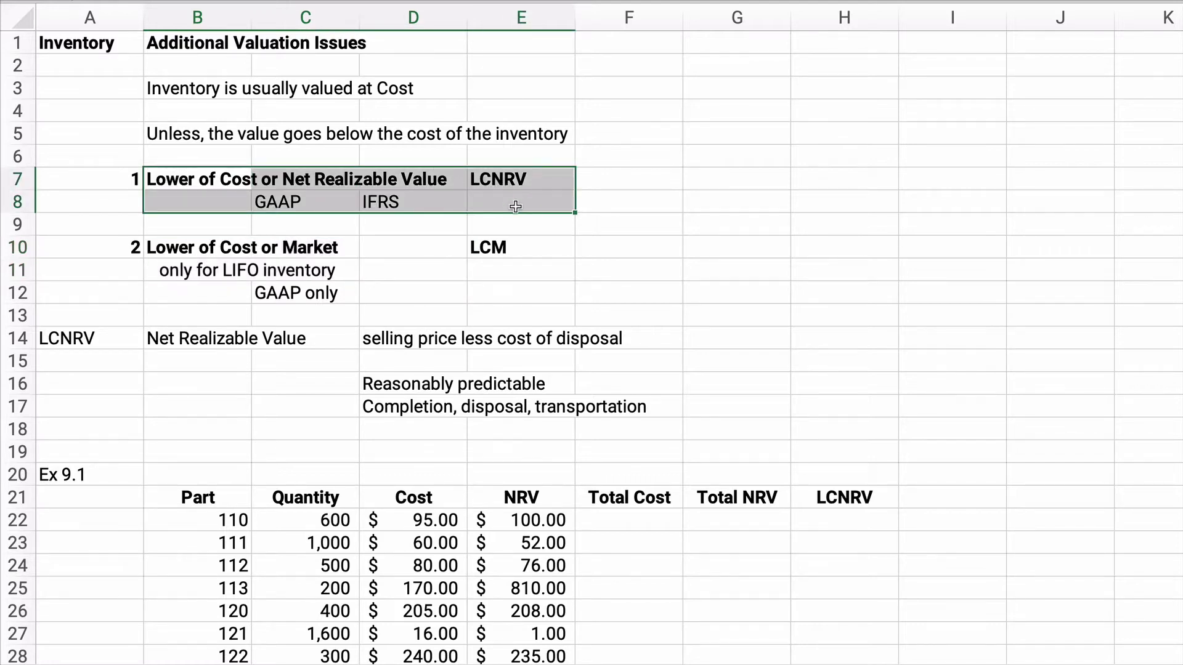
pyautogui.click(184, 340)
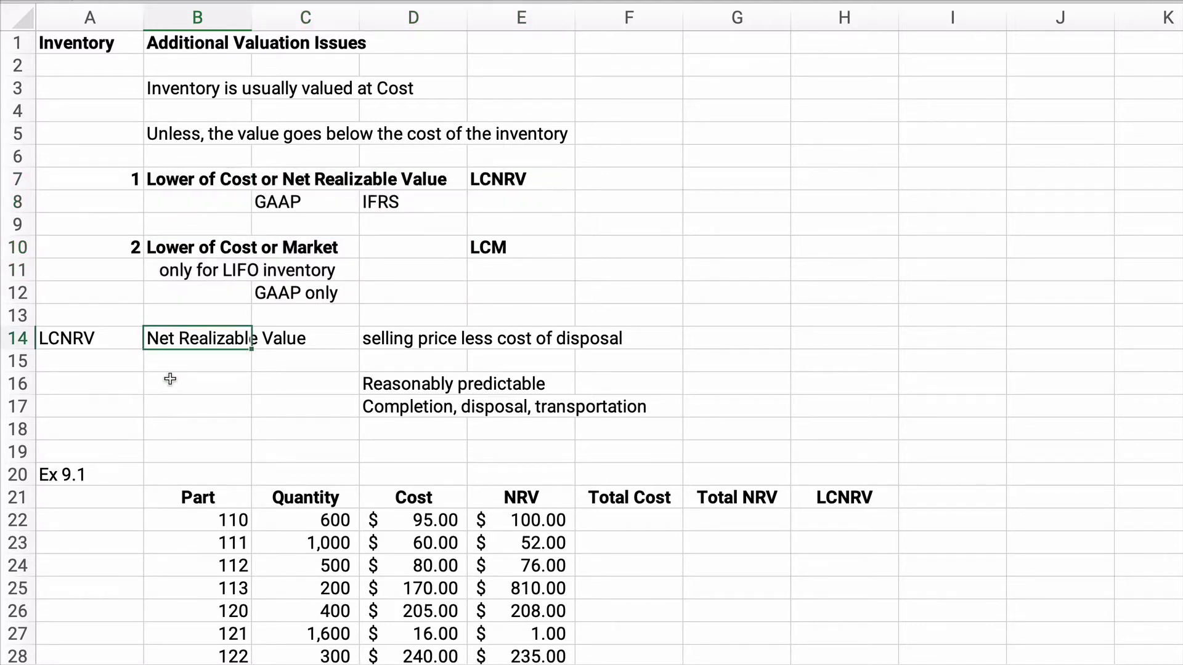
pyautogui.click(178, 380)
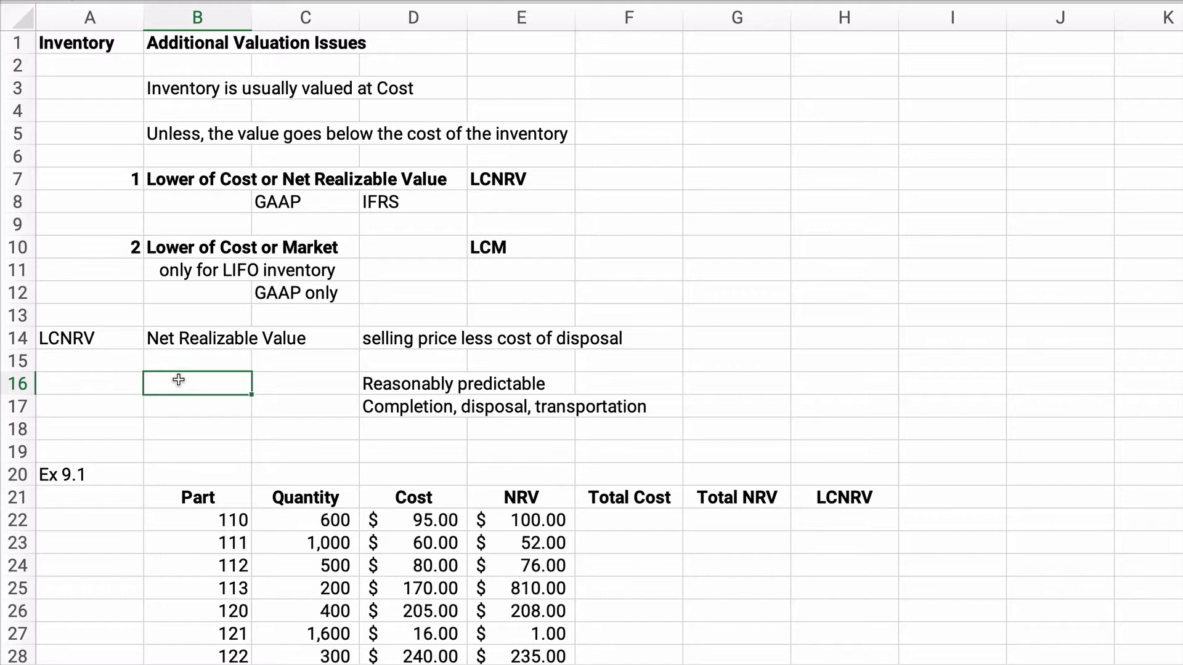
# - Examine the Ex 9.1 table of parts, comparing the Cost and NRV columns for parts 110 to 122
pyautogui.scroll(-1, 160, 437)
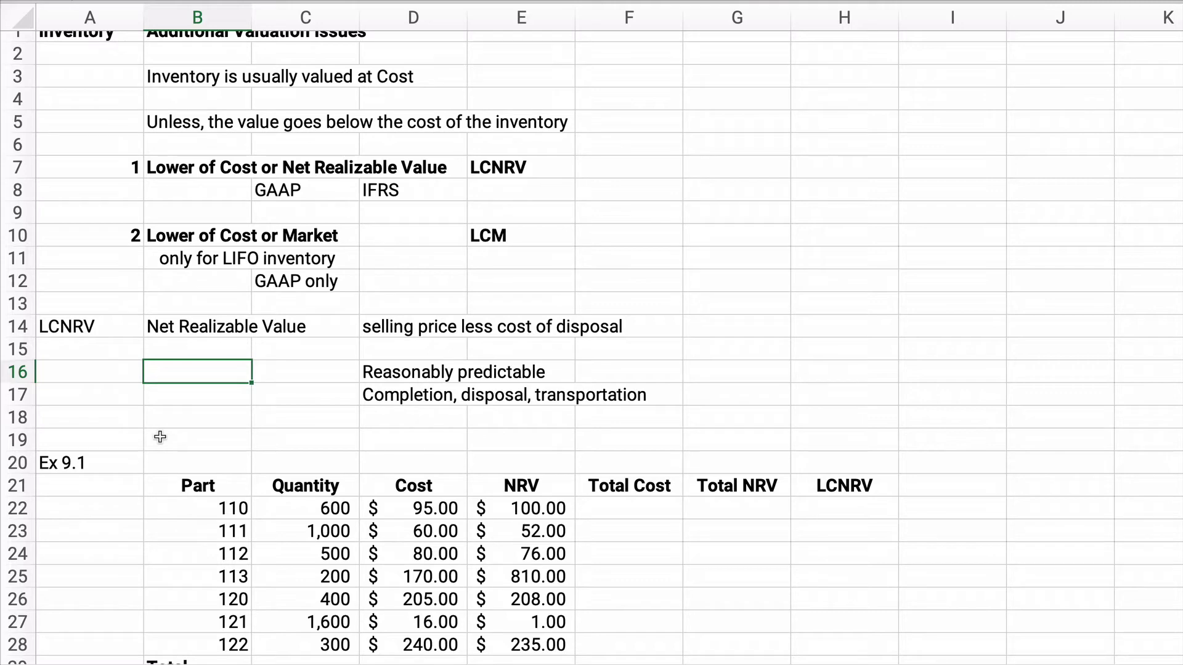
pyautogui.scroll(-5, 159, 435)
pyautogui.click(49, 336)
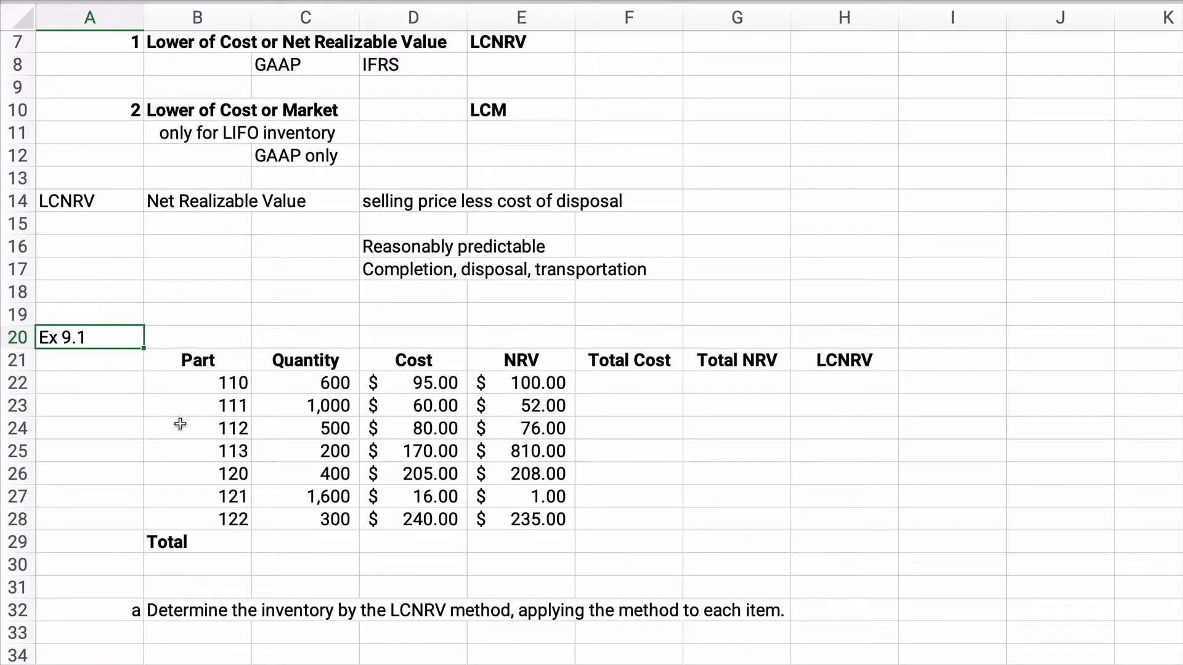
pyautogui.moveTo(187, 360); pyautogui.dragTo(523, 518)
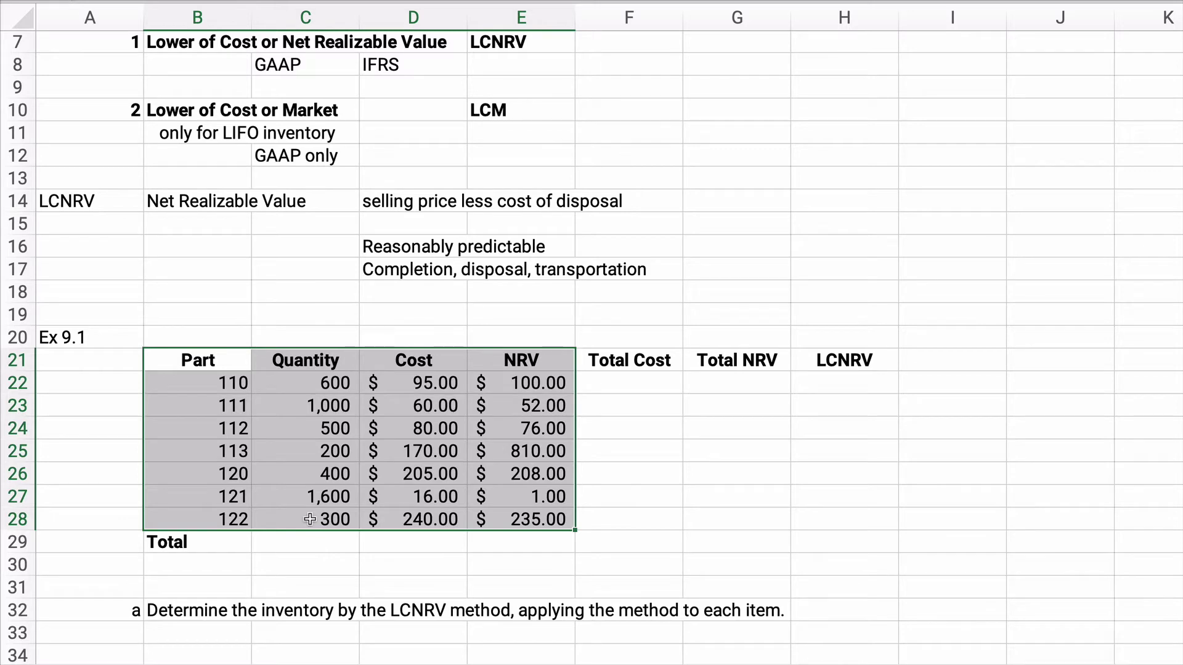
pyautogui.click(419, 358)
pyautogui.moveTo(416, 383); pyautogui.dragTo(418, 520)
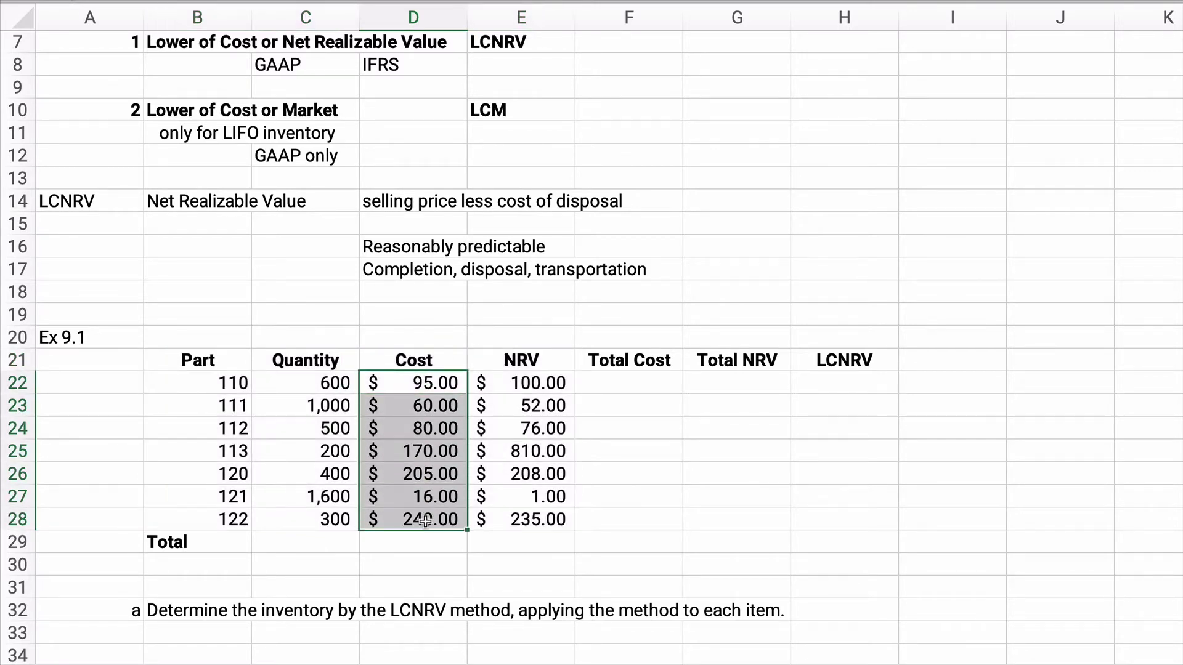
pyautogui.moveTo(507, 384); pyautogui.dragTo(516, 510)
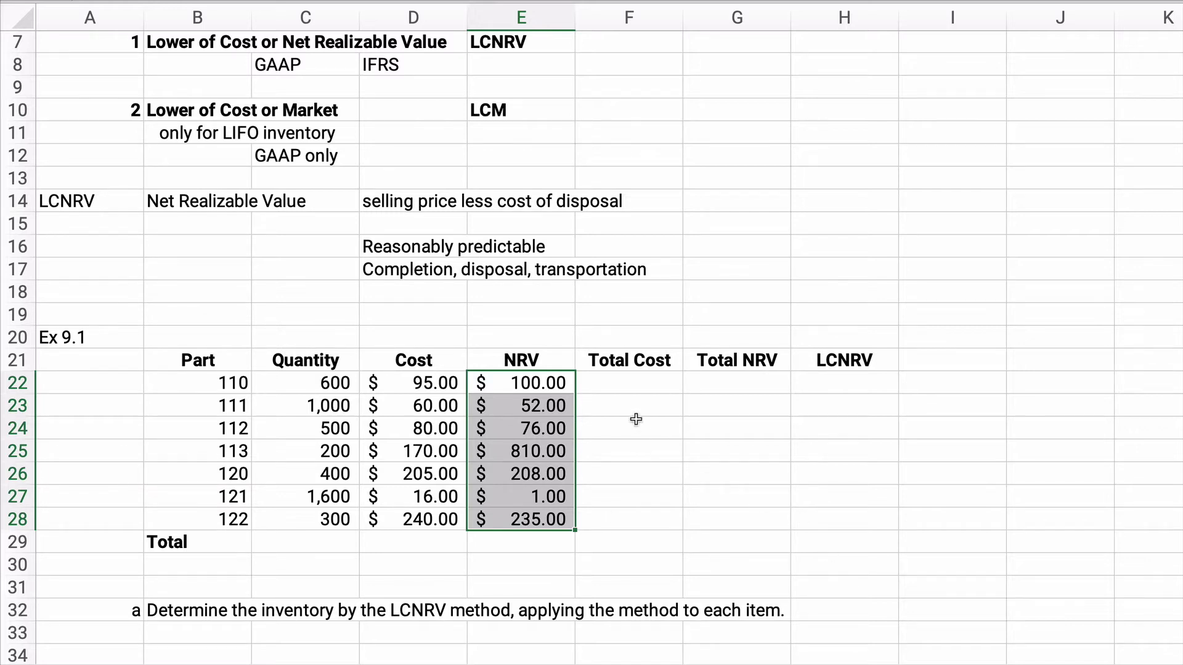
# - Calculate part 110's Total Cost in F22 as quantity times cost with the formula =C22*D22
pyautogui.click(618, 383)
pyautogui.write('=')
pyautogui.press('Left')
pyautogui.press('Left')
pyautogui.press('Left')
pyautogui.write('*')
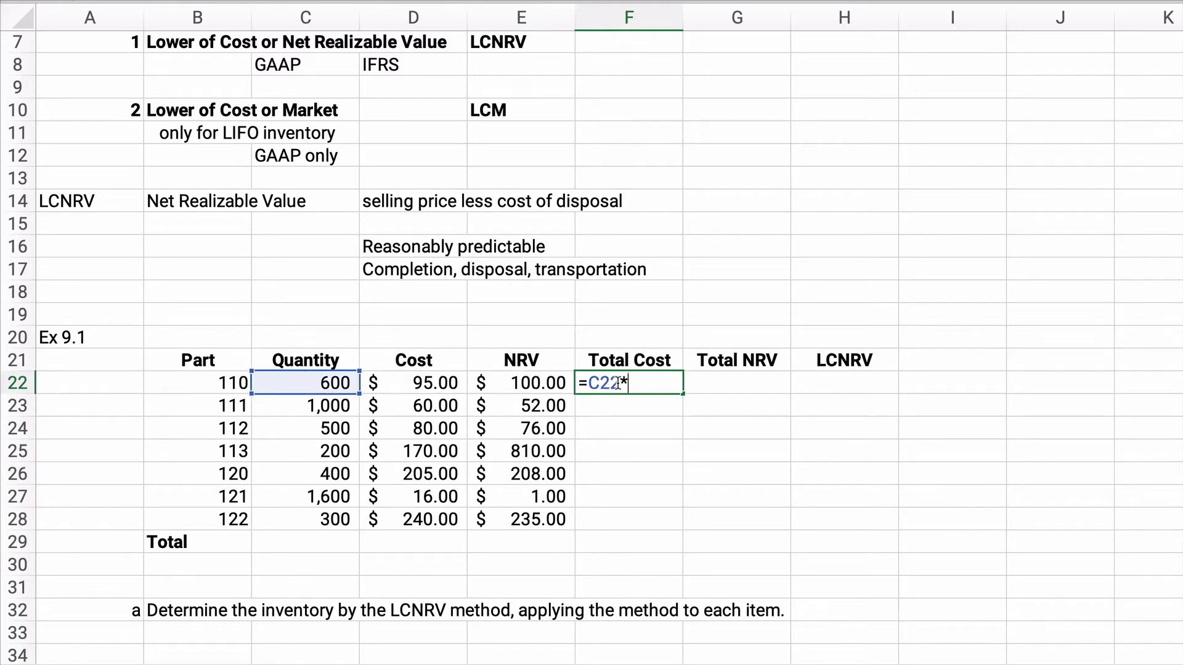
pyautogui.press('Left')
pyautogui.press('Left')
pyautogui.press('Return')
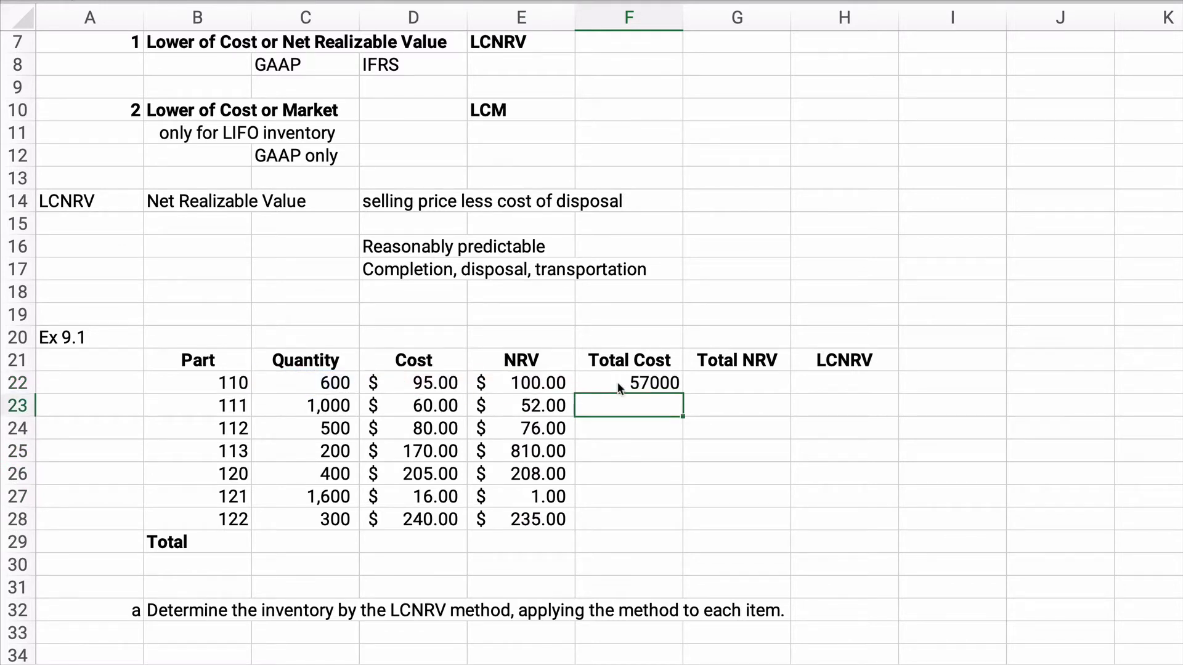
# - Format part 110's Total Cost in F22 as a dollar amount with no decimal places
pyautogui.click(637, 384)
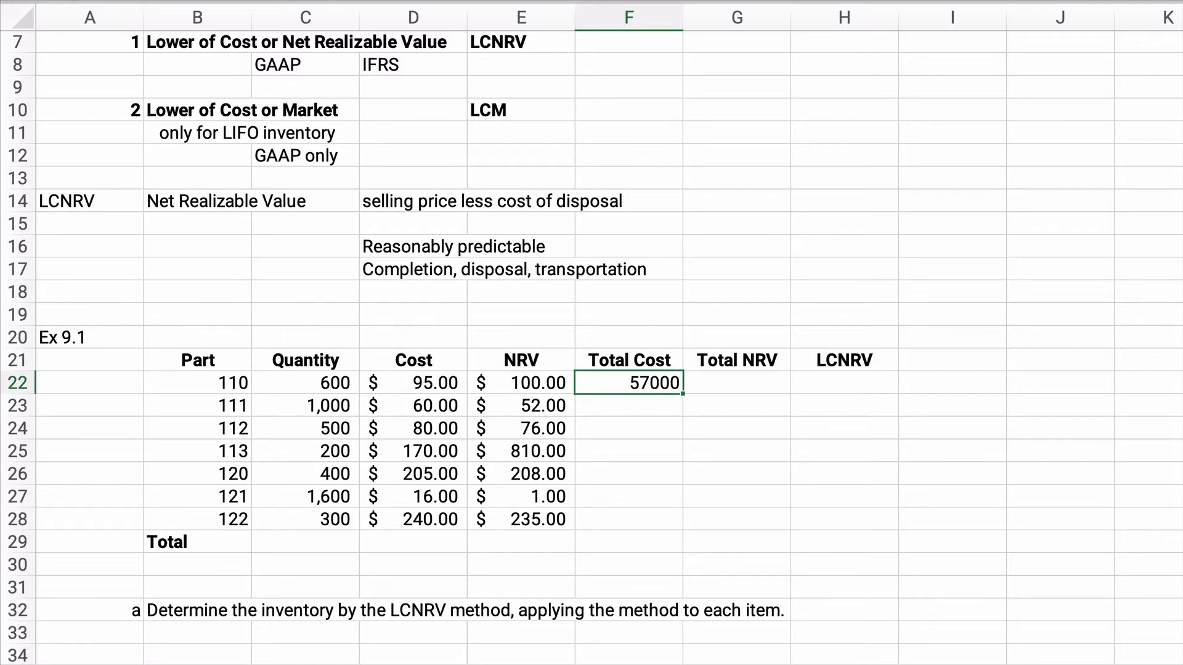
pyautogui.hotkey('ctrl', 'shift', '4')
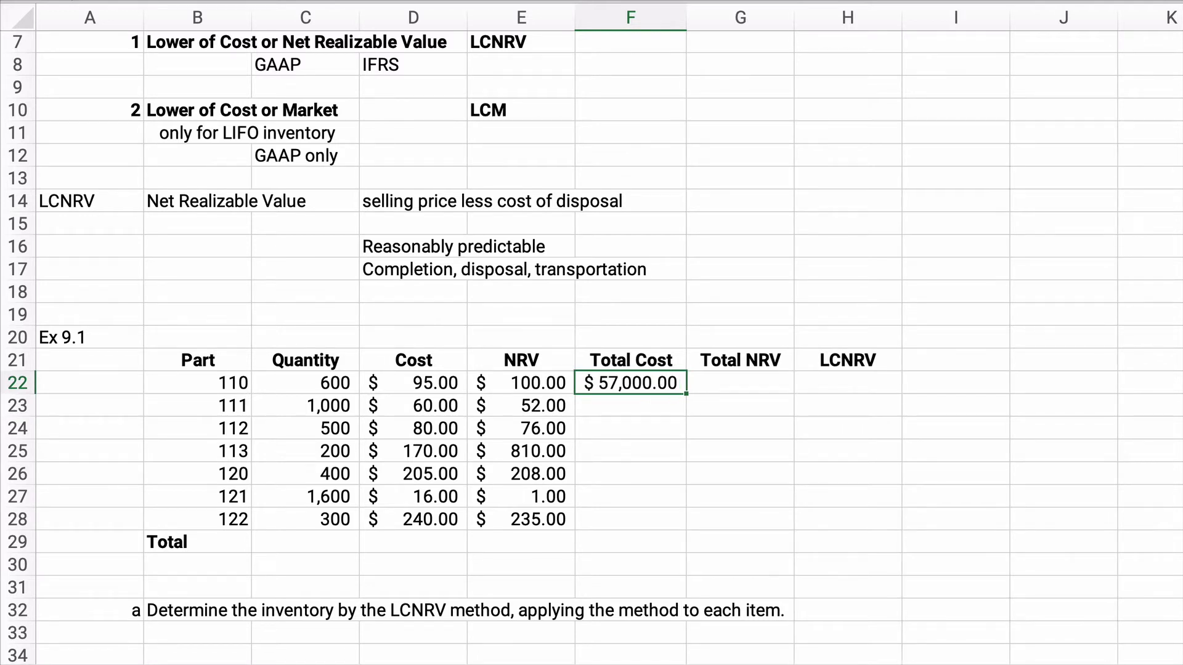
pyautogui.hotkey('alt', 'h')
pyautogui.press('9')
pyautogui.press('9')
# - Fill the Total Cost formula down to F28 for the remaining parts and sum the column in F29
pyautogui.moveTo(690, 393); pyautogui.dragTo(660, 493)
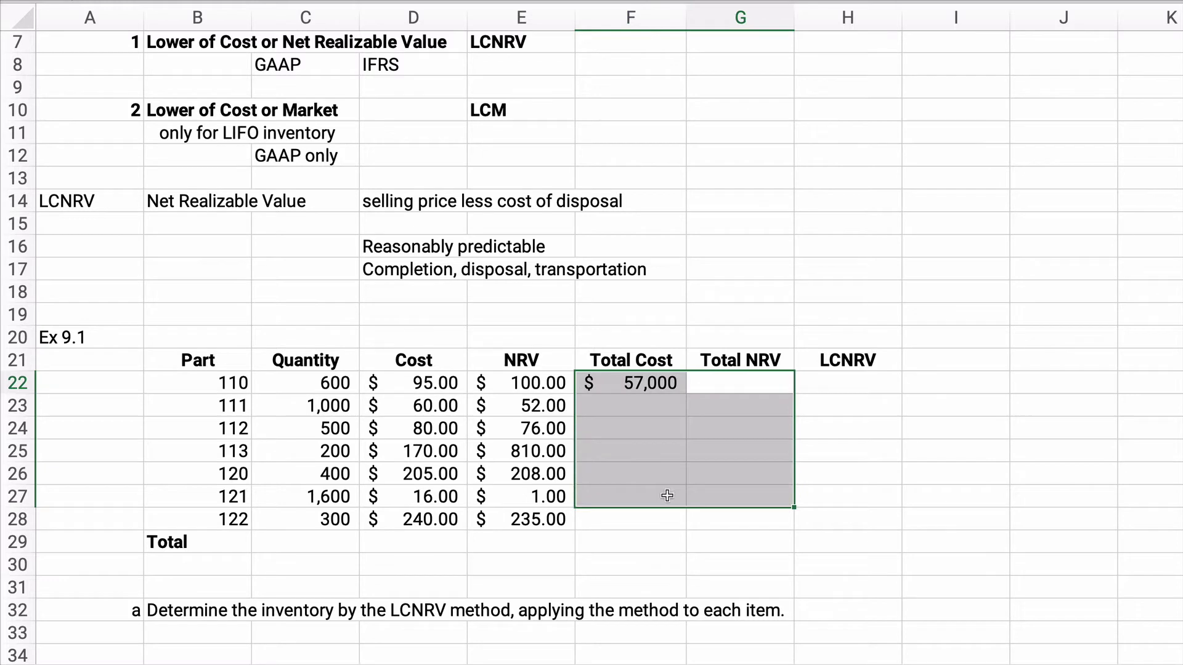
pyautogui.click(645, 383)
pyautogui.moveTo(686, 394); pyautogui.dragTo(667, 528)
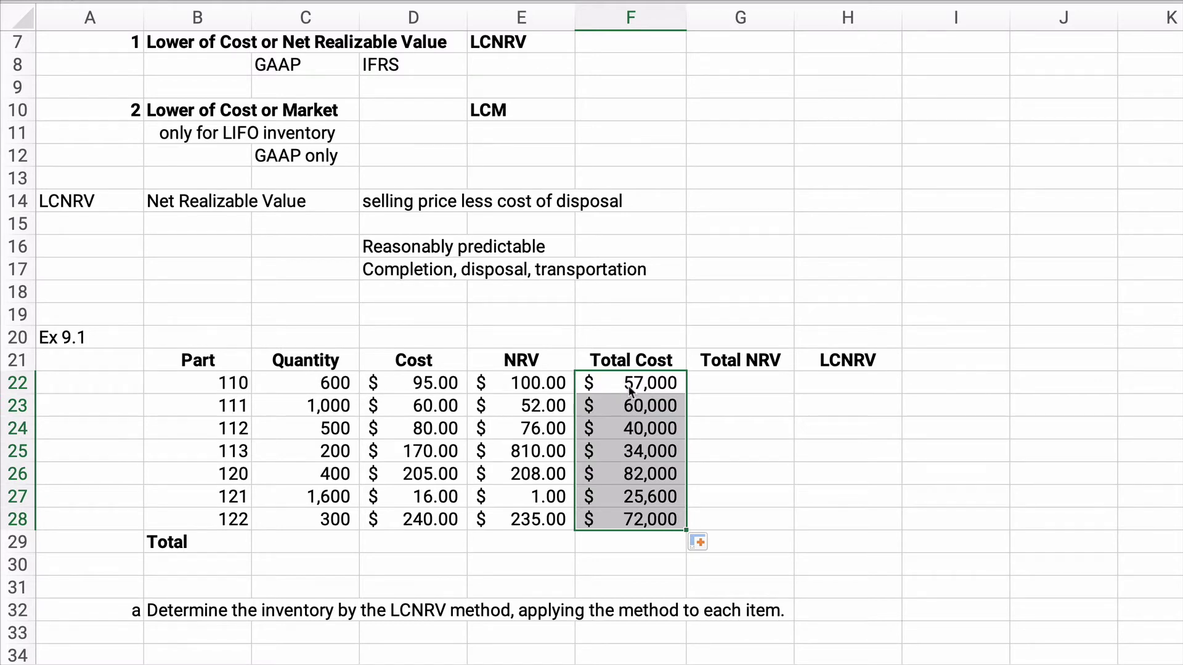
pyautogui.hotkey('alt', '=')
pyautogui.click(630, 542)
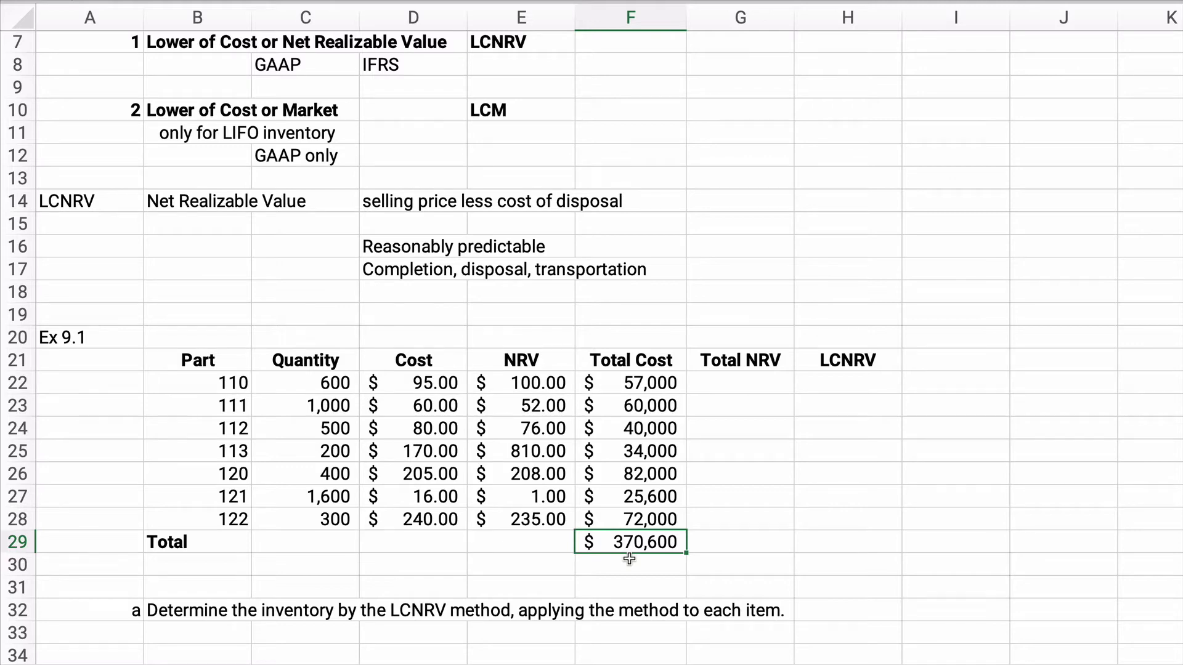
# - Calculate part 110's Total NRV in G22 with =C22*E22 and format it as dollars without decimals
pyautogui.click(717, 382)
pyautogui.write('=')
pyautogui.press('Left')
pyautogui.press('Left')
pyautogui.press('Left')
pyautogui.press('Left')
pyautogui.write('*')
pyautogui.press('Left')
pyautogui.press('Left')
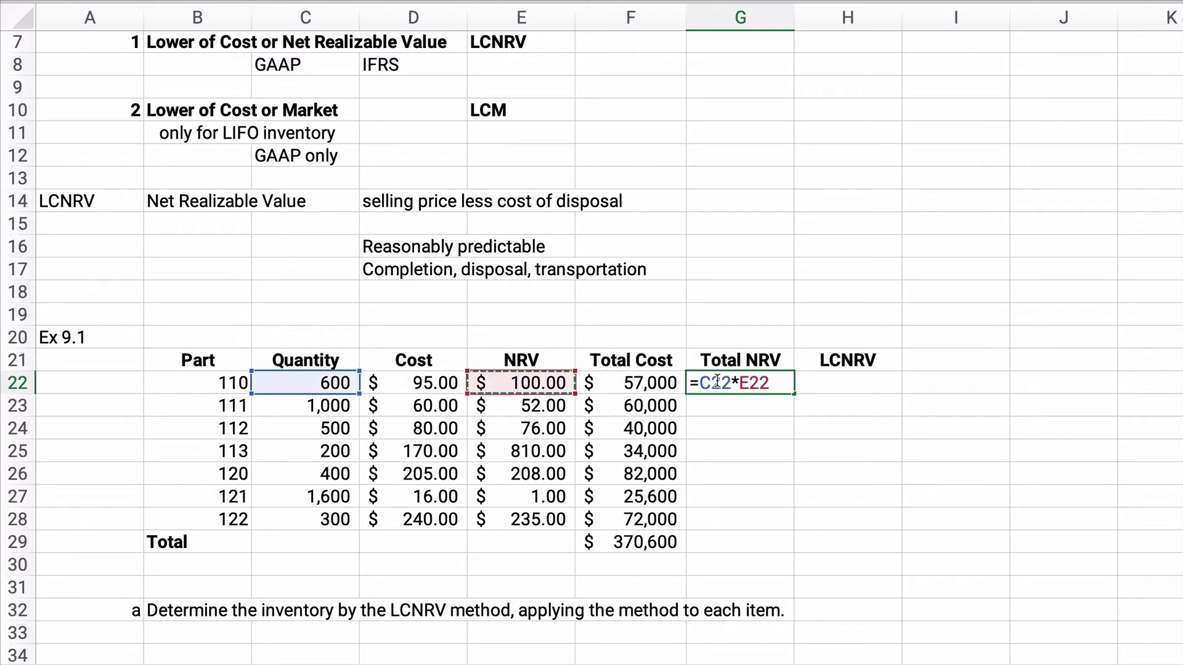
pyautogui.press('Return')
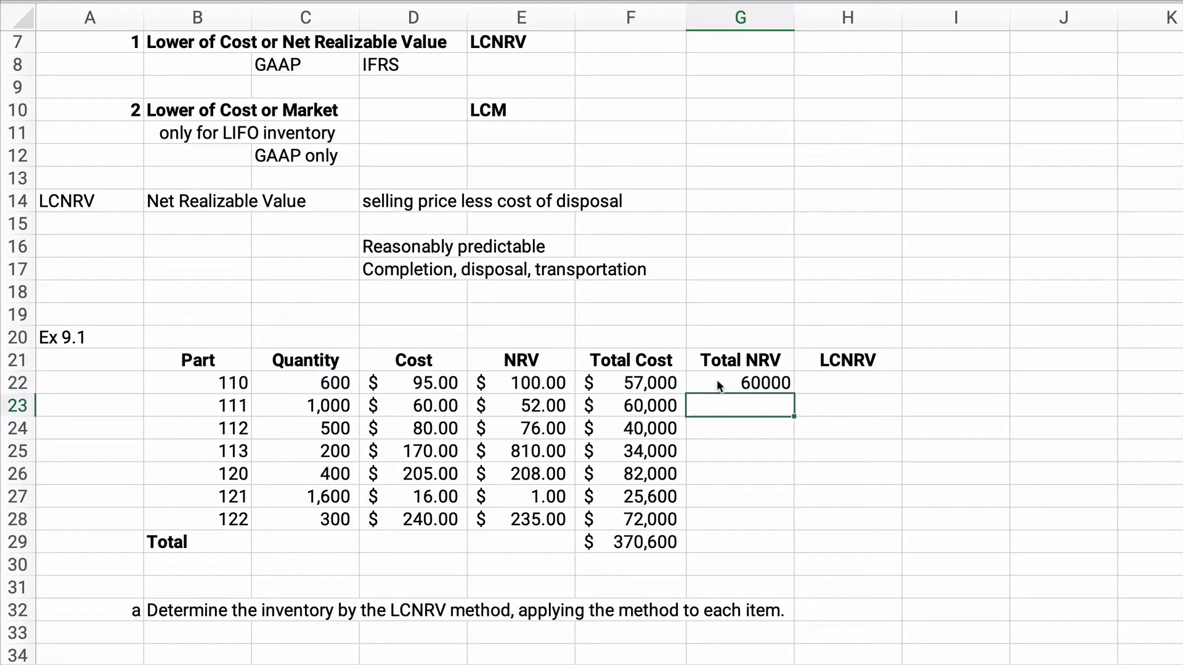
pyautogui.click(719, 379)
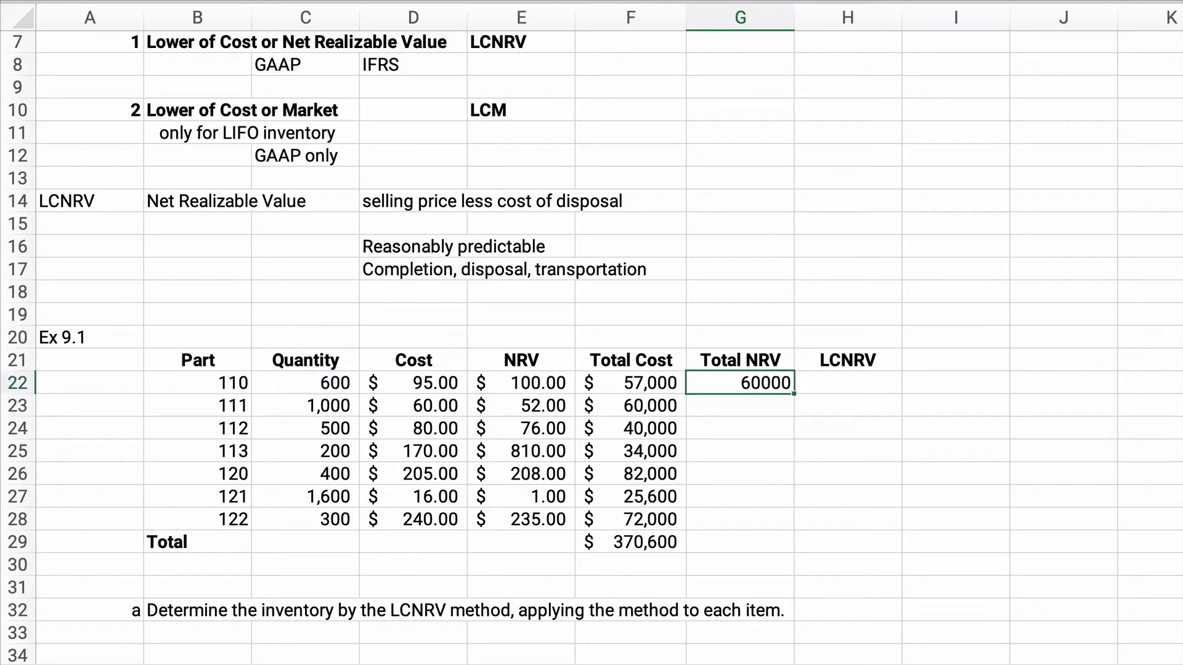
pyautogui.hotkey('ctrl', 'shift', '4')
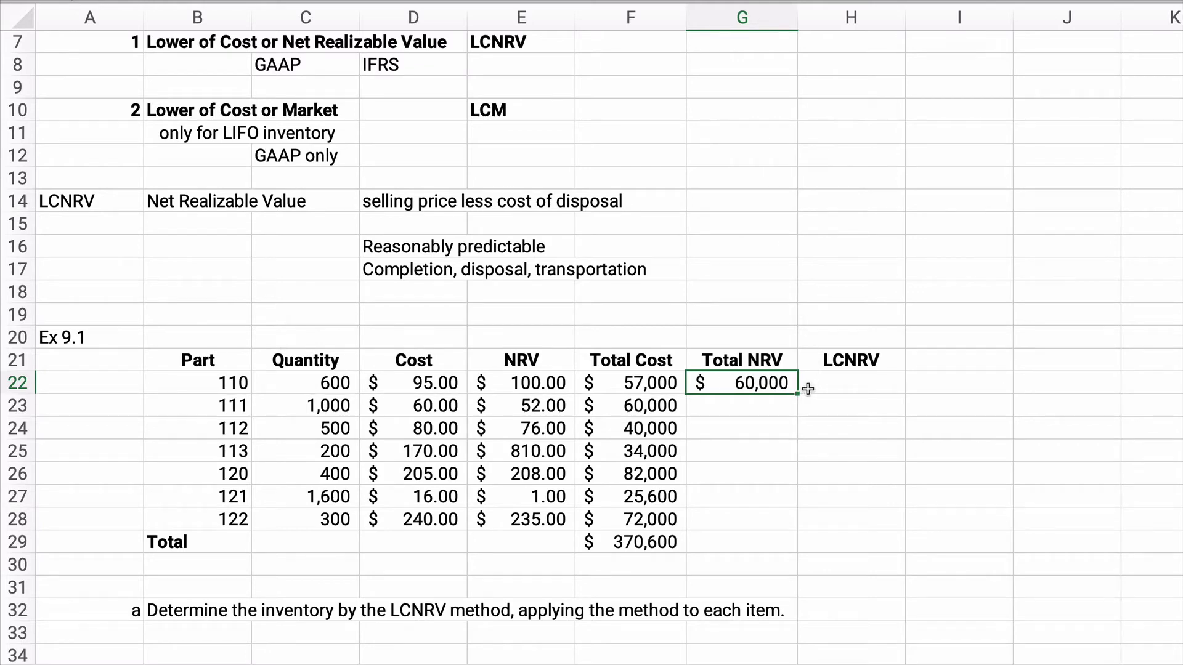
# - Fill the Total NRV formula down to G28 for the remaining parts and sum the column in G29
pyautogui.moveTo(798, 393); pyautogui.dragTo(789, 528)
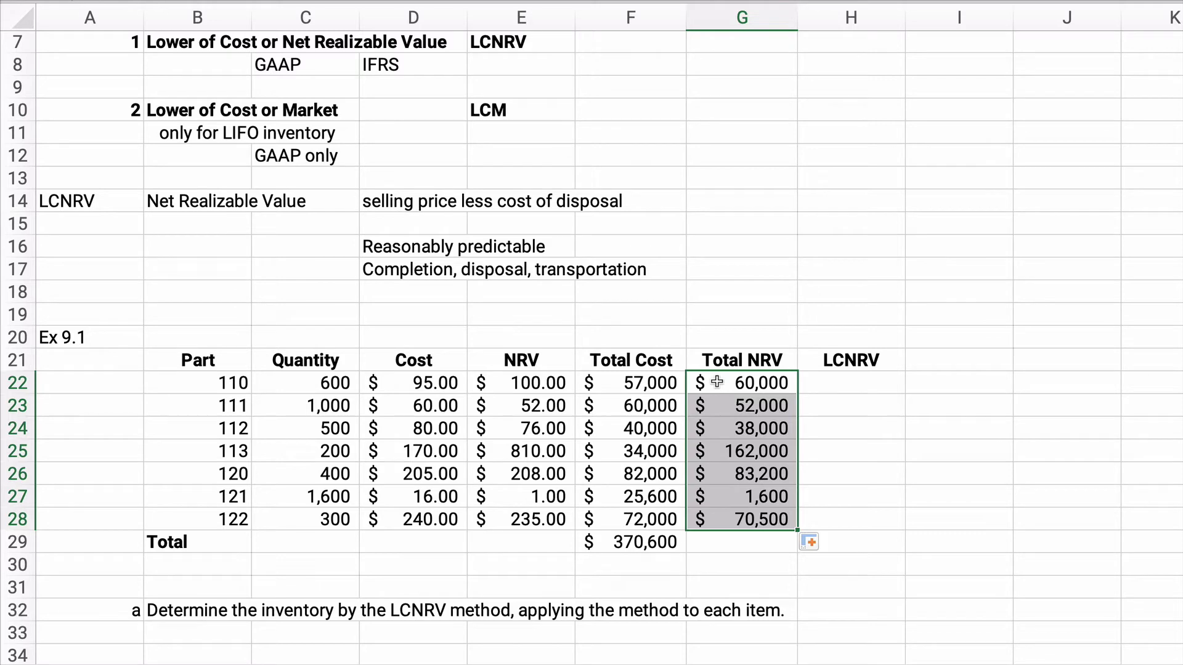
pyautogui.hotkey('alt', '=')
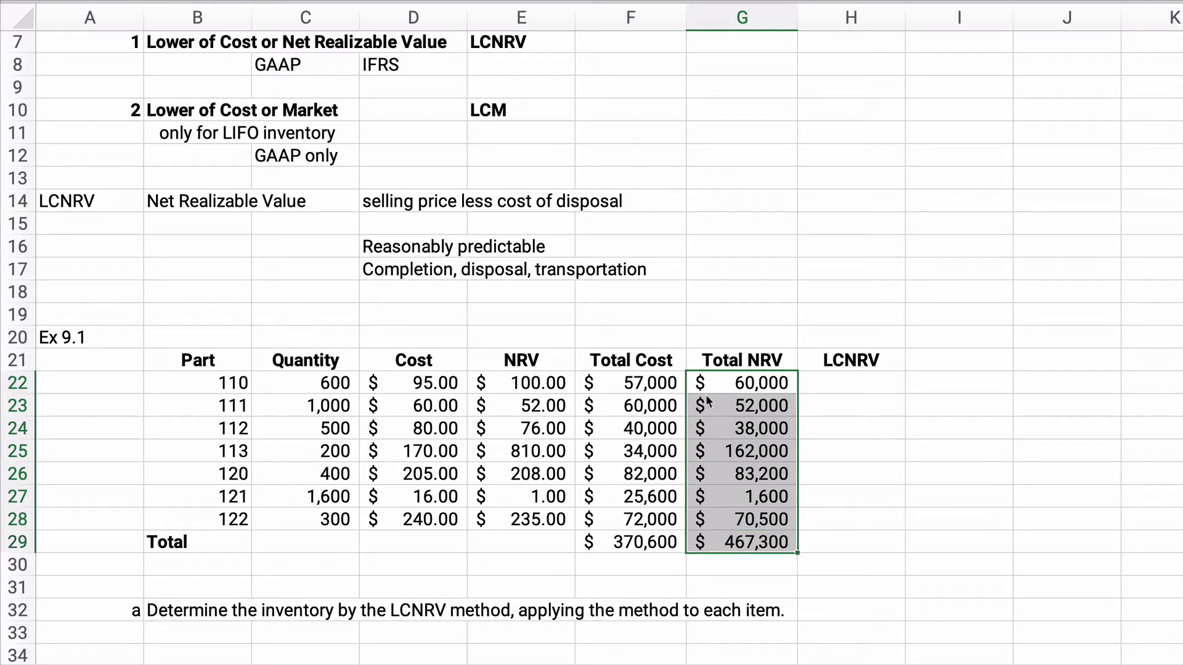
pyautogui.click(738, 542)
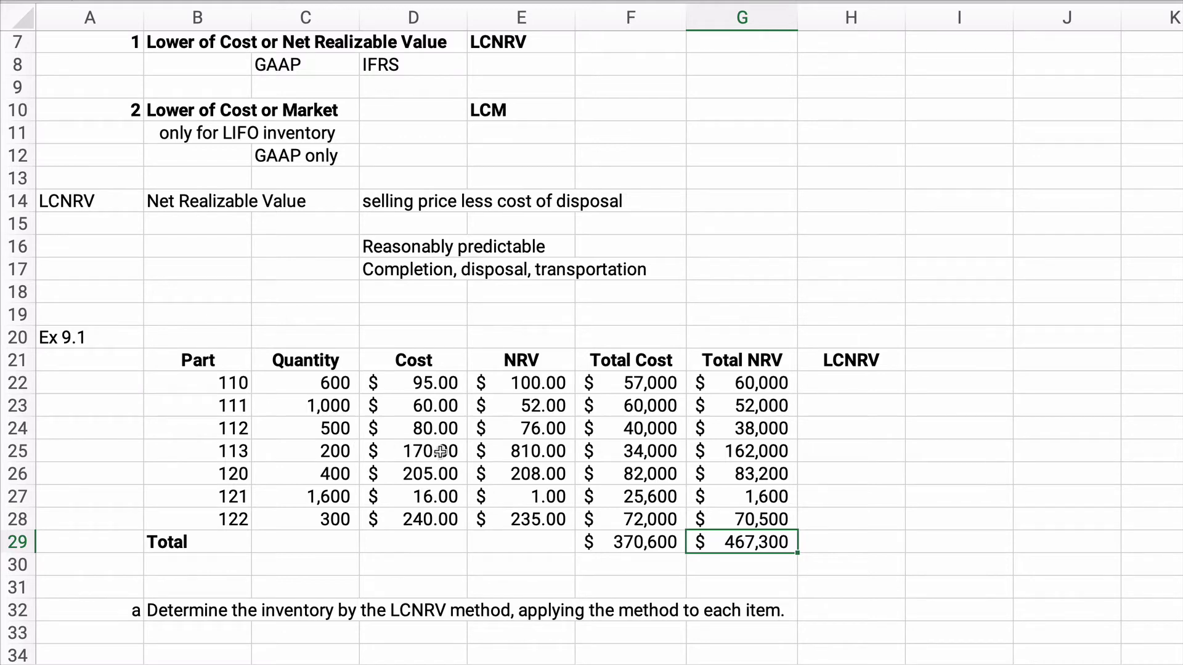
# - Correct part 113's NRV in E25 to 180
pyautogui.click(528, 452)
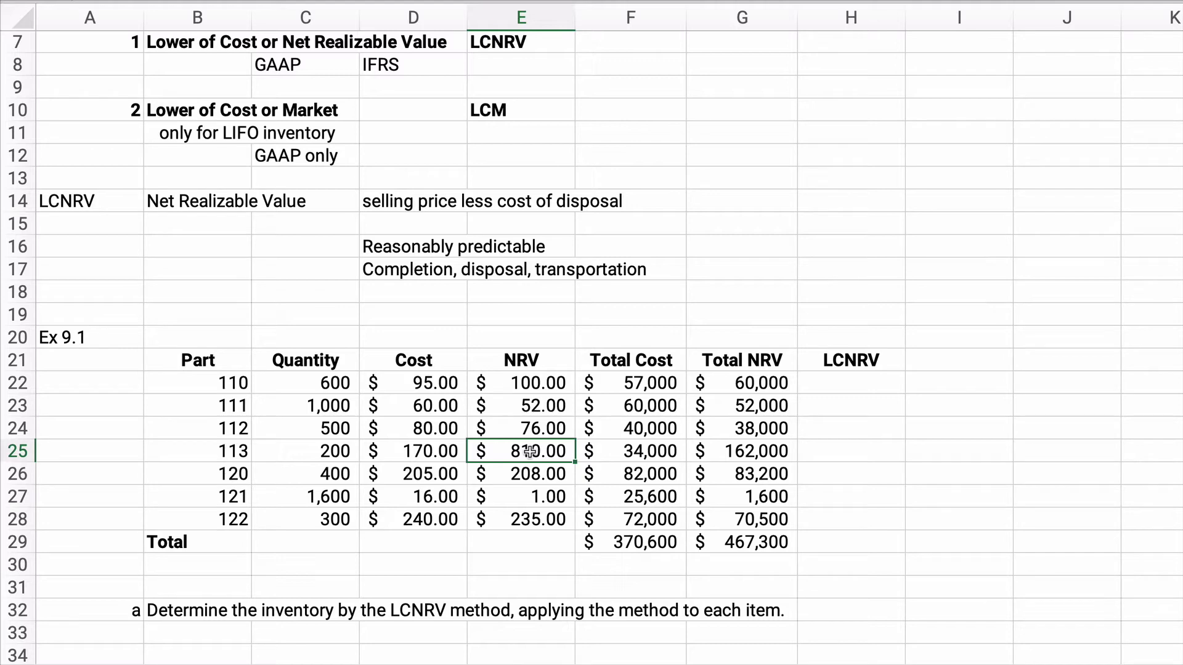
pyautogui.write('180')
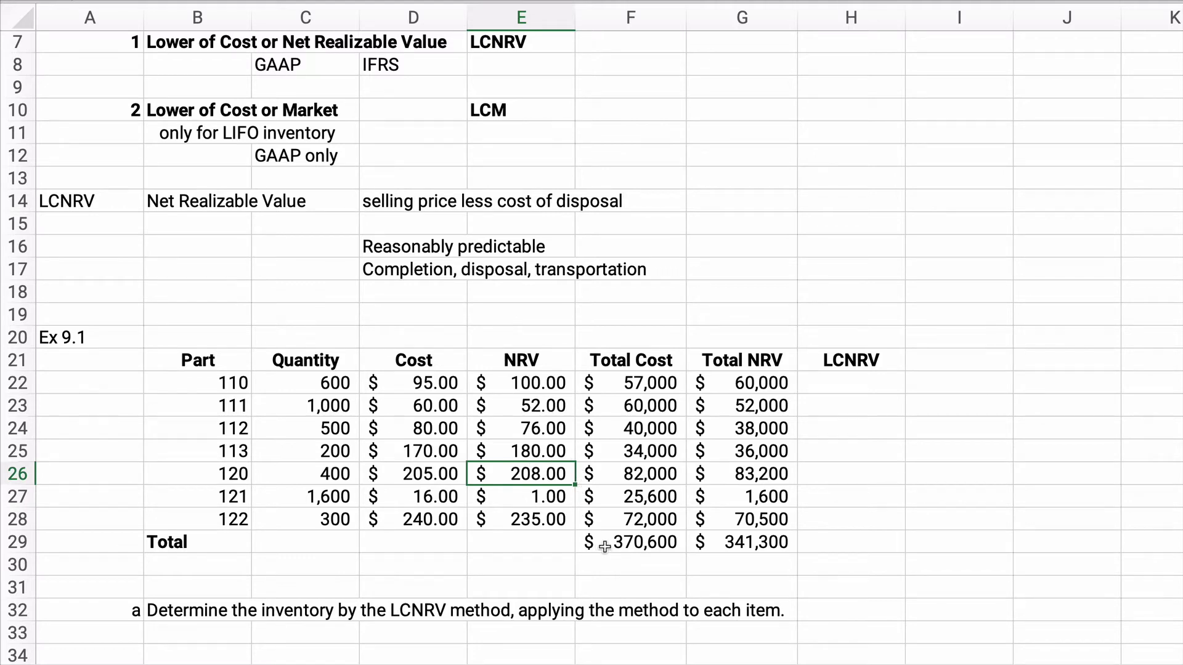
# - Apply a top and double bottom border to the Total Cost and Total NRV sums in F29:G29
pyautogui.moveTo(599, 546); pyautogui.dragTo(719, 547)
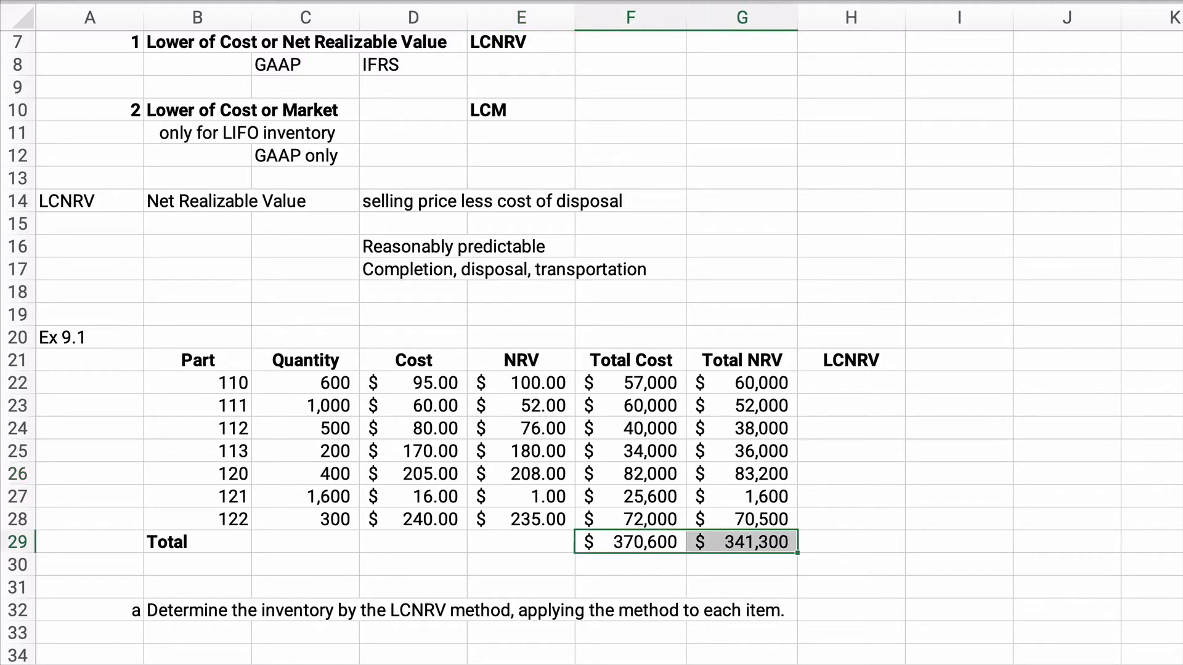
pyautogui.click(246, 0)
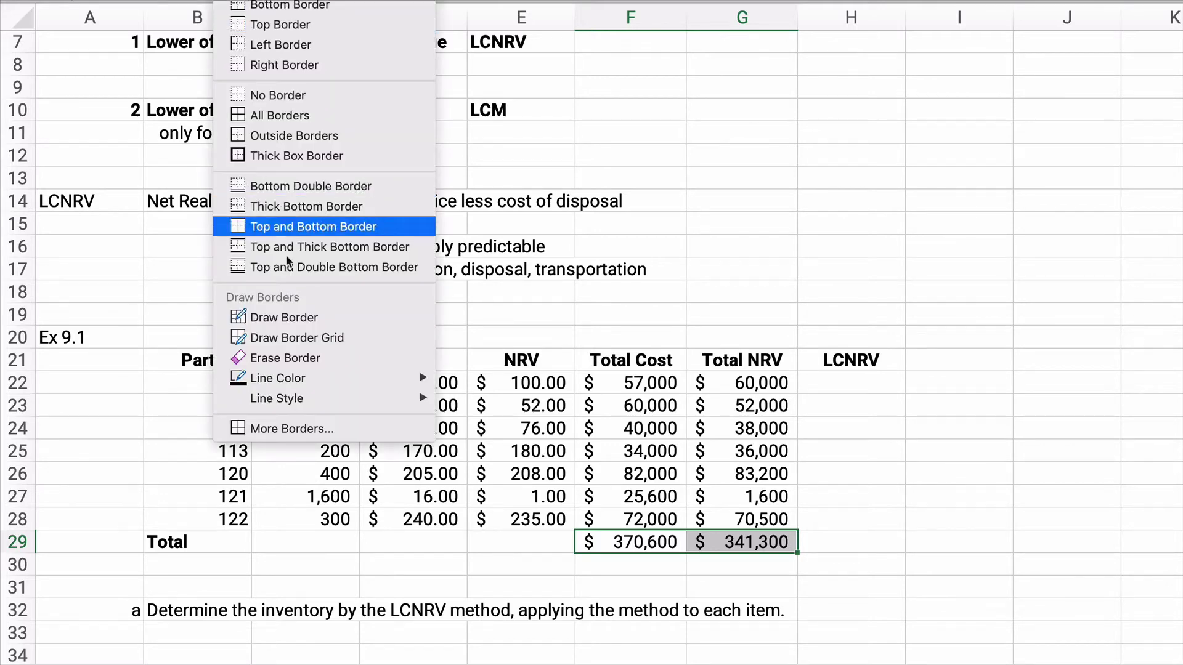
pyautogui.click(955, 478)
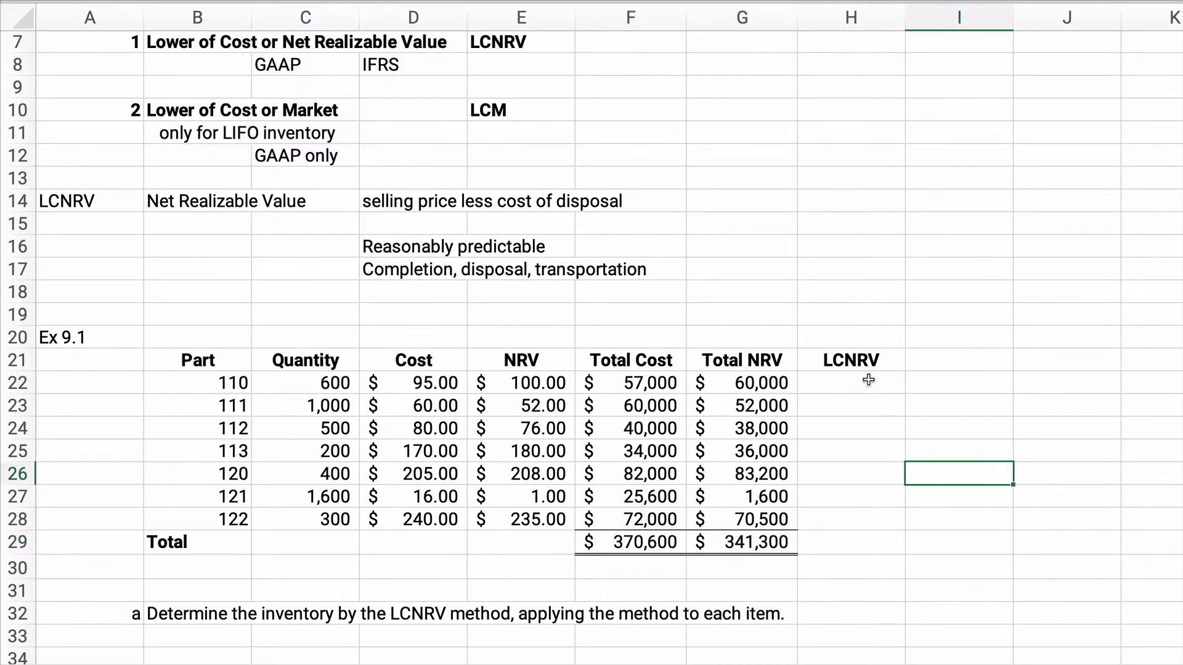
# - Answer question b in B36 by referencing the Total NRV sum in G29
pyautogui.click(859, 389)
pyautogui.scroll(-2, 227, 525)
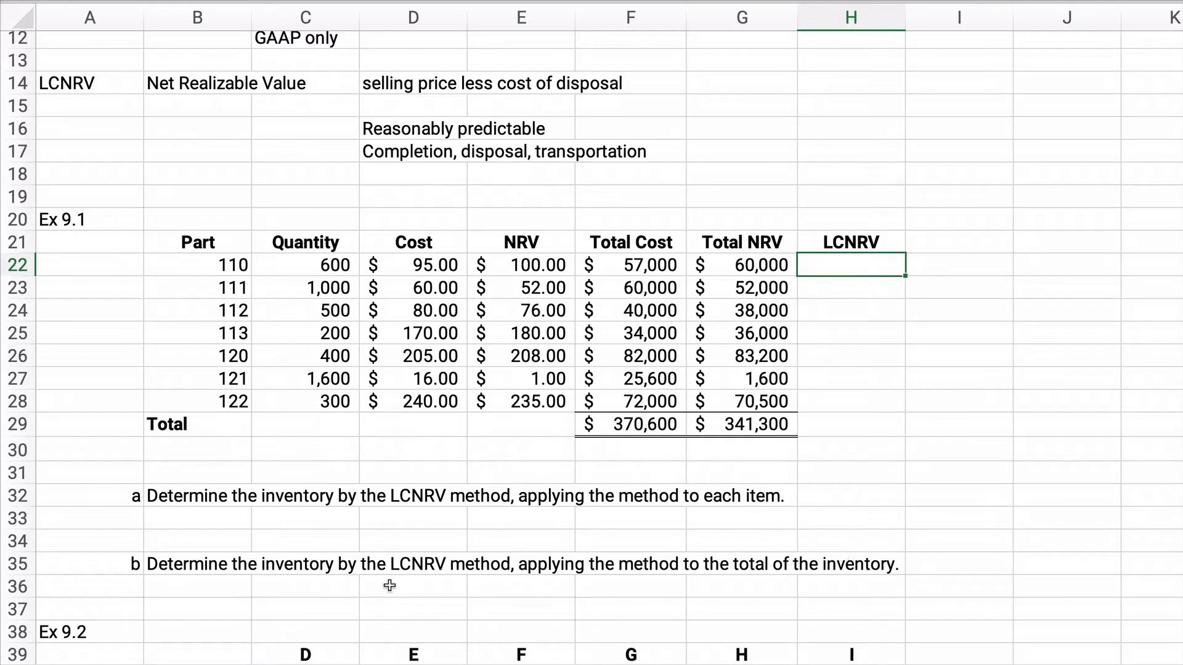
pyautogui.click(199, 590)
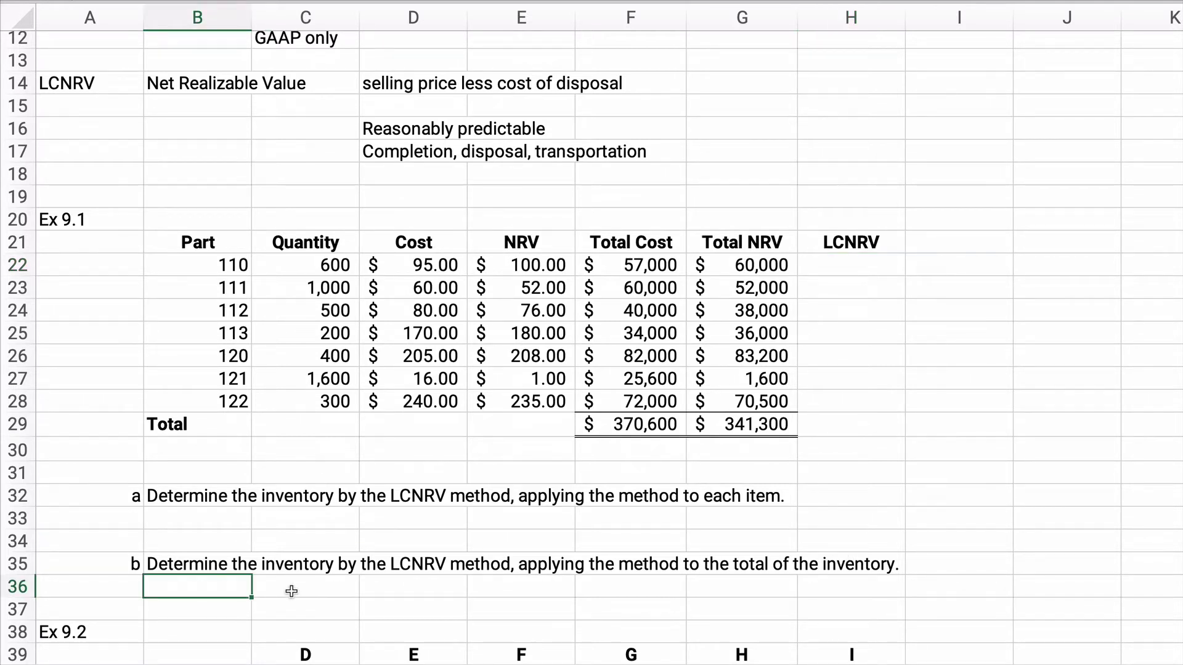
pyautogui.write('=')
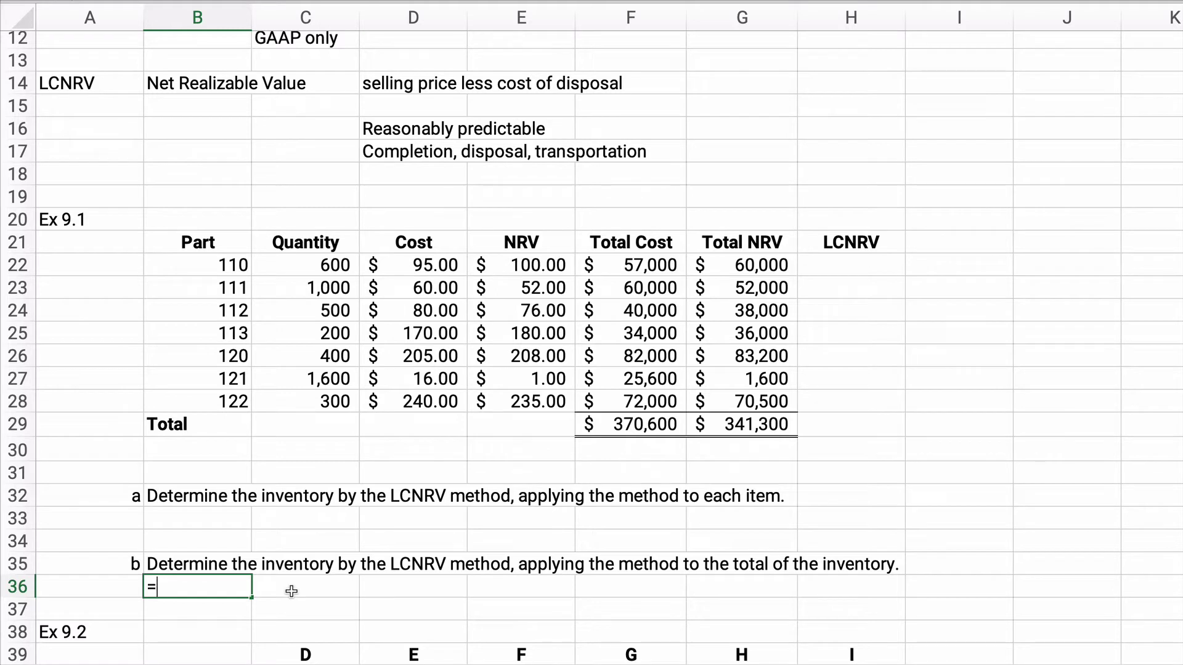
pyautogui.click(750, 421)
pyautogui.press('Return')
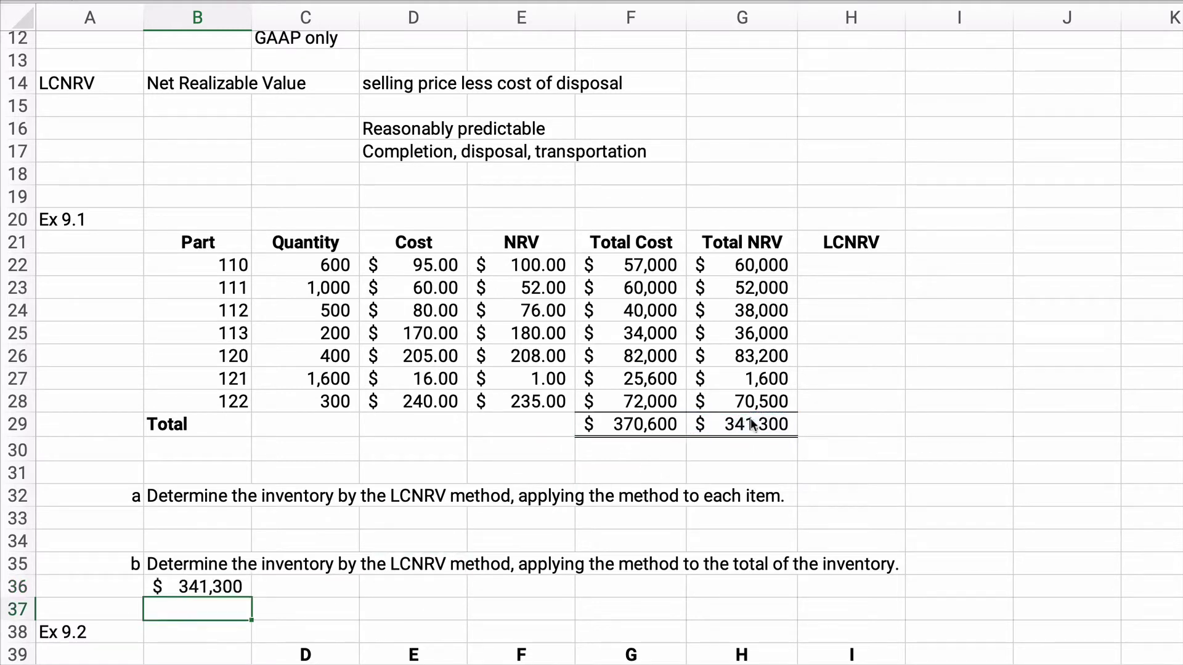
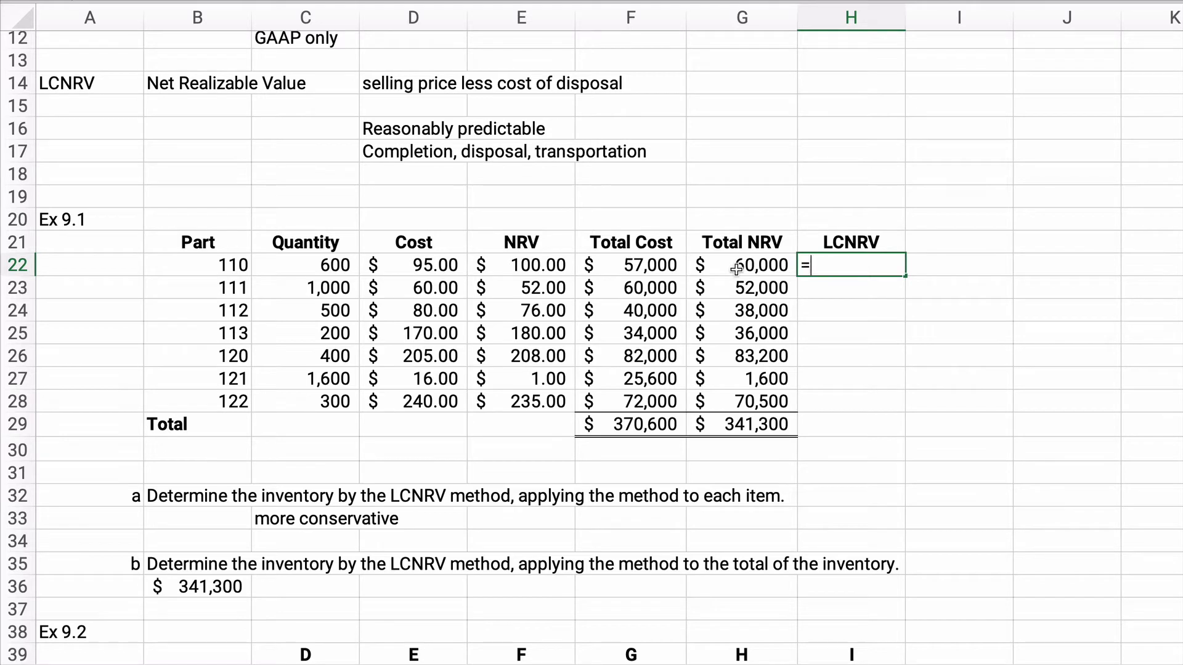
# - Set part 110's LCNRV in H22 to reference its Total Cost in F22
pyautogui.press('Left')
pyautogui.press('Left')
pyautogui.press('Return')
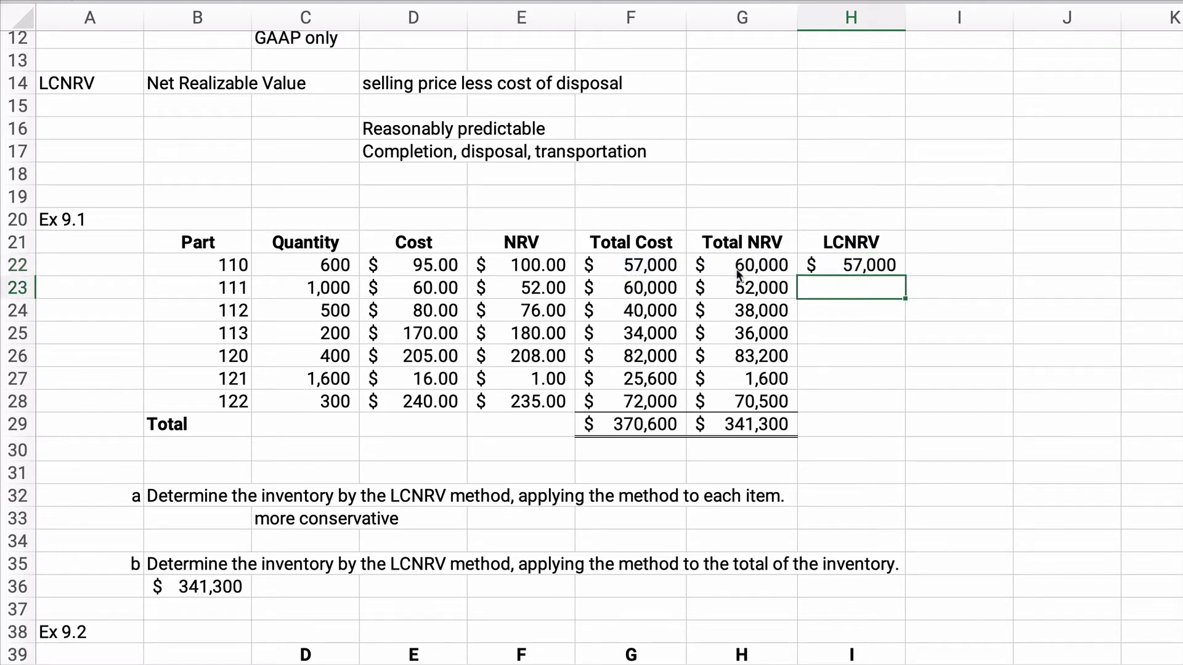
# - Set the LCNRV of parts 111 and 112 in H23 and H24 to reference their Total NRV in G23 and G24
pyautogui.write('=')
pyautogui.press('Left')
pyautogui.press('Return')
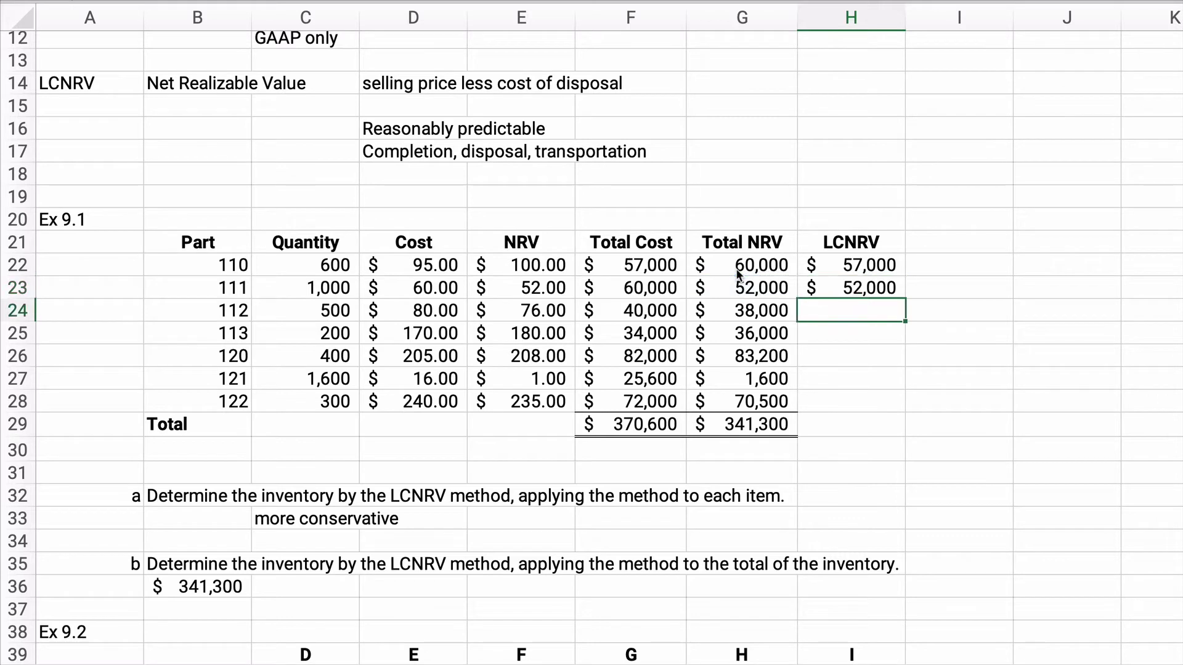
pyautogui.write('=')
pyautogui.press('Left')
pyautogui.press('Return')
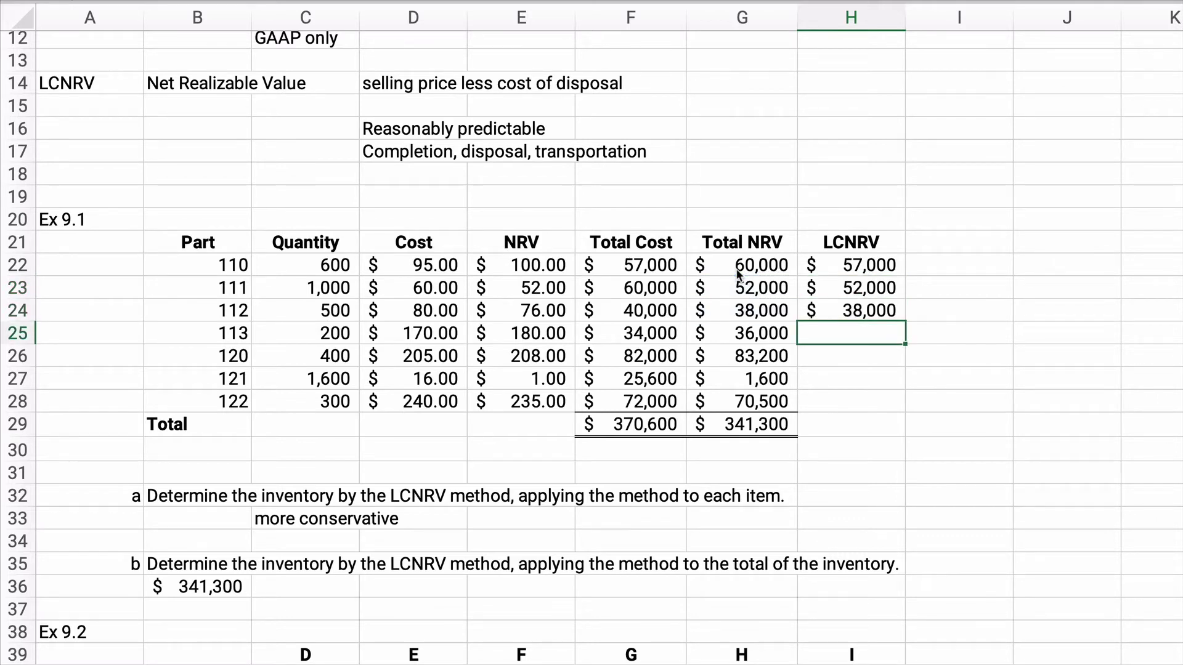
# - Set the LCNRV of parts 113 and 120 in H25 and H26 to reference their Total Cost in F25 and F26
pyautogui.write('=')
pyautogui.press('Left')
pyautogui.press('Left')
pyautogui.press('Left')
pyautogui.press('Right')
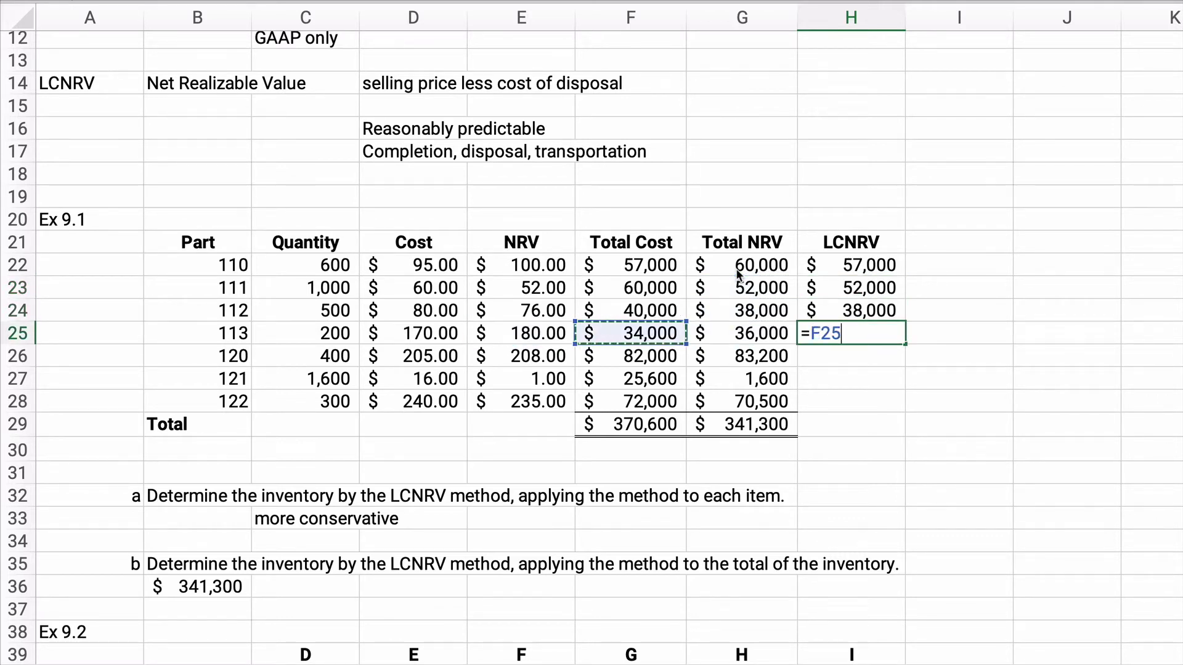
pyautogui.press('Return')
pyautogui.write('=')
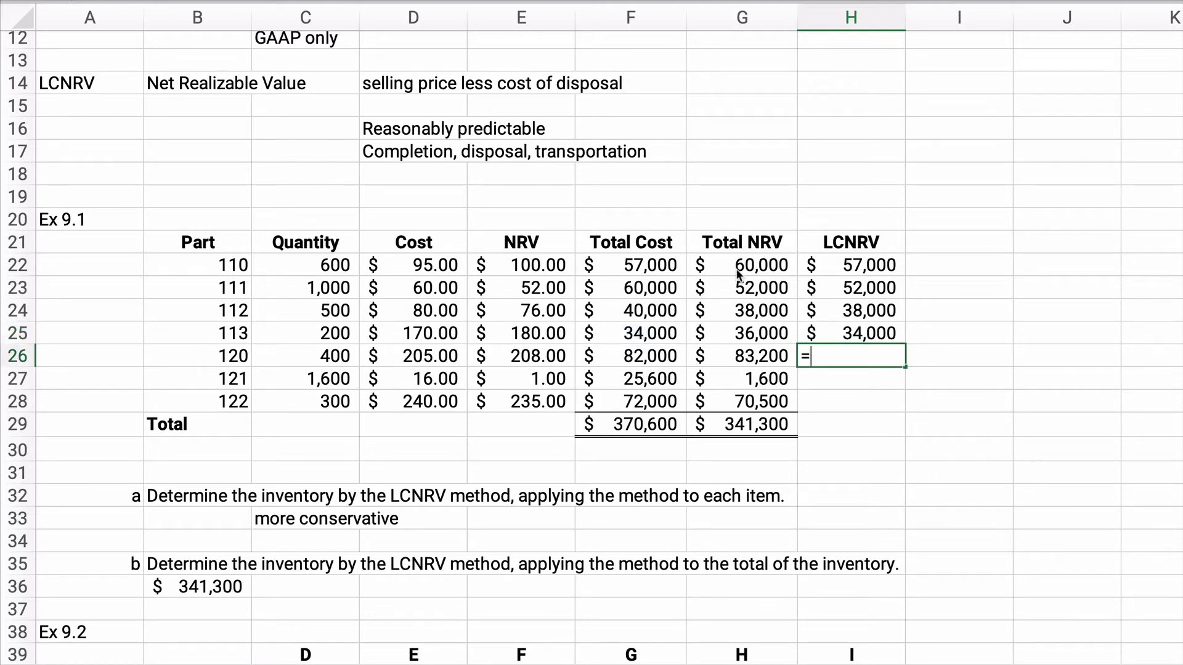
pyautogui.press('Left')
pyautogui.press('Left')
pyautogui.press('Return')
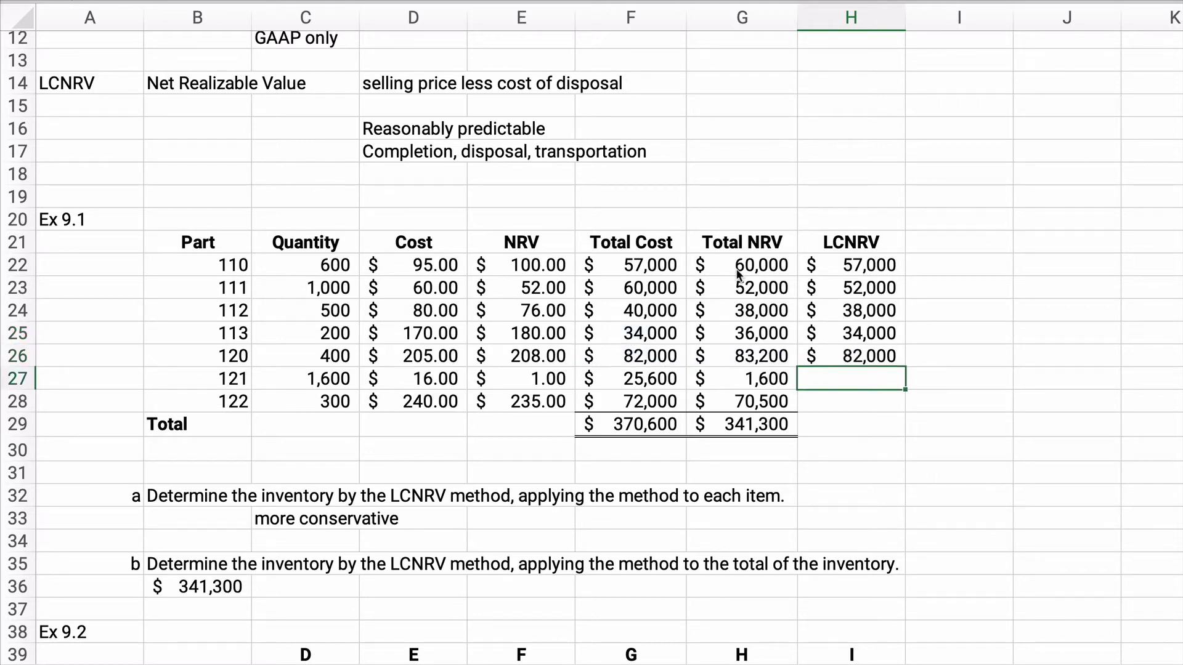
# - Set the LCNRV of parts 121 and 122 in H27 and H28 to reference their Total NRV in G27 and G28
pyautogui.write('=')
pyautogui.press('Left')
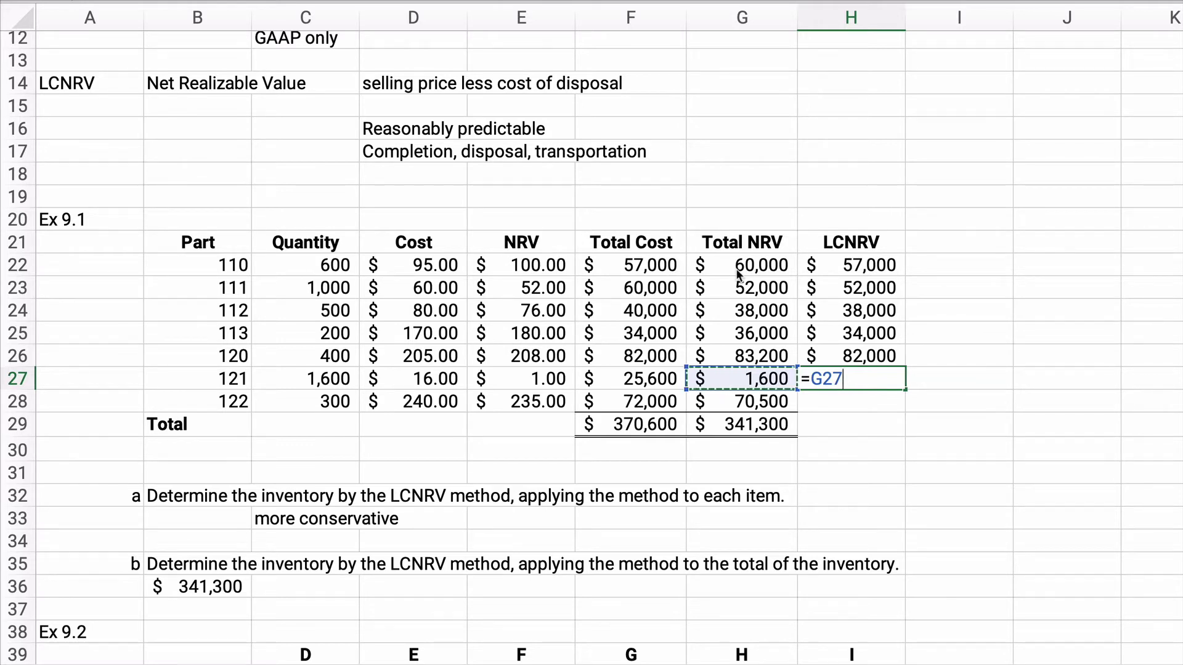
pyautogui.press('Return')
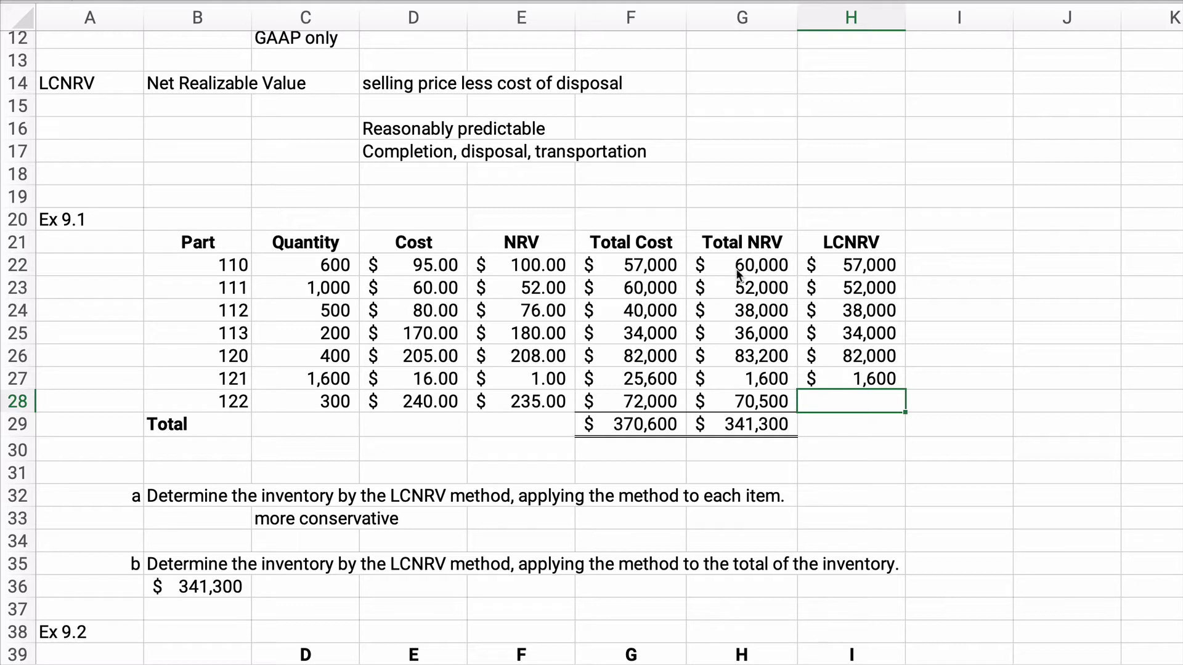
pyautogui.write('=')
pyautogui.press('Left')
pyautogui.press('Return')
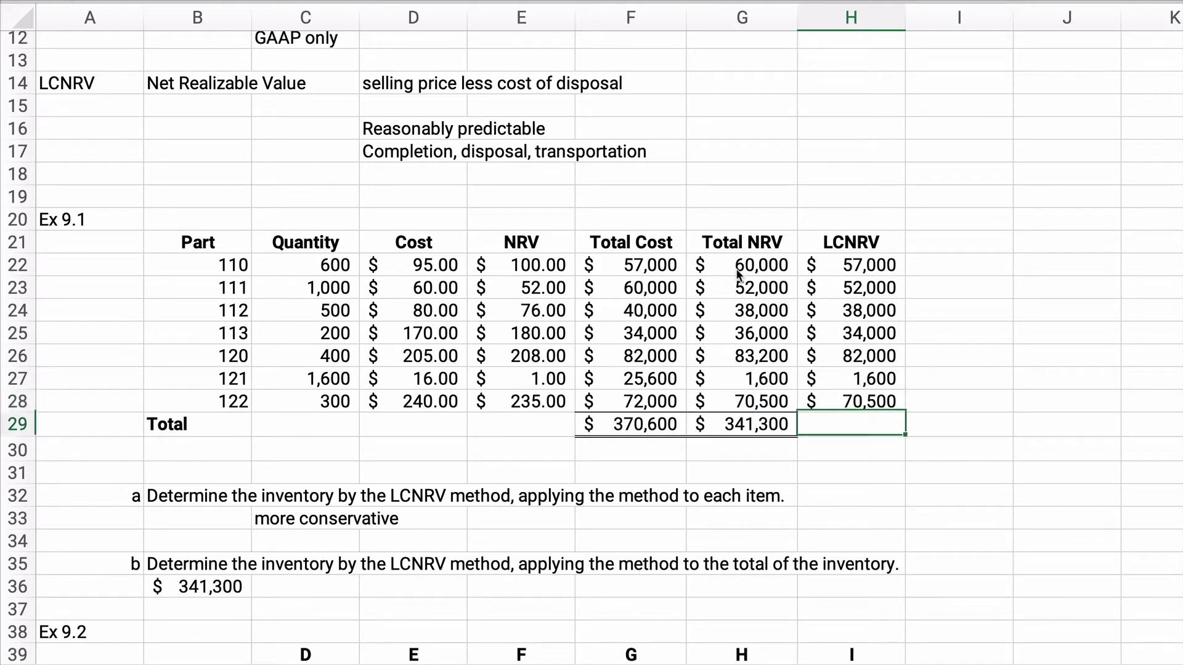
# - Fill the Total NRV sum from G29 across to H29 to total the LCNRV column
pyautogui.click(733, 426)
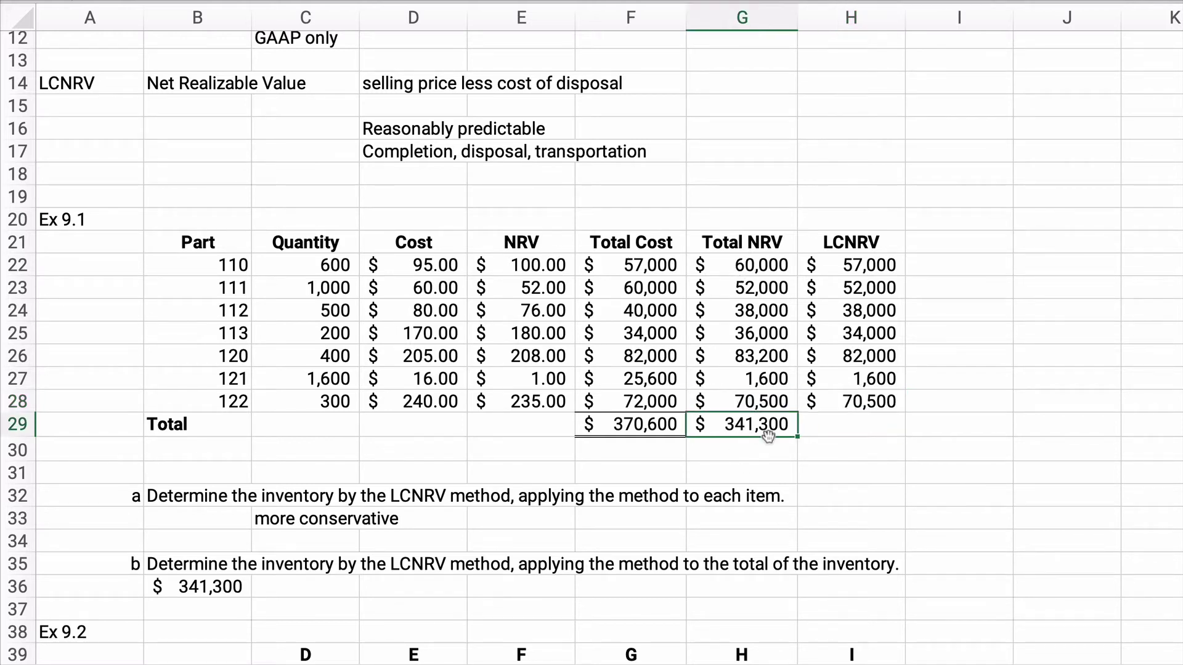
pyautogui.click(799, 439)
pyautogui.click(790, 432)
pyautogui.moveTo(792, 434); pyautogui.dragTo(882, 437)
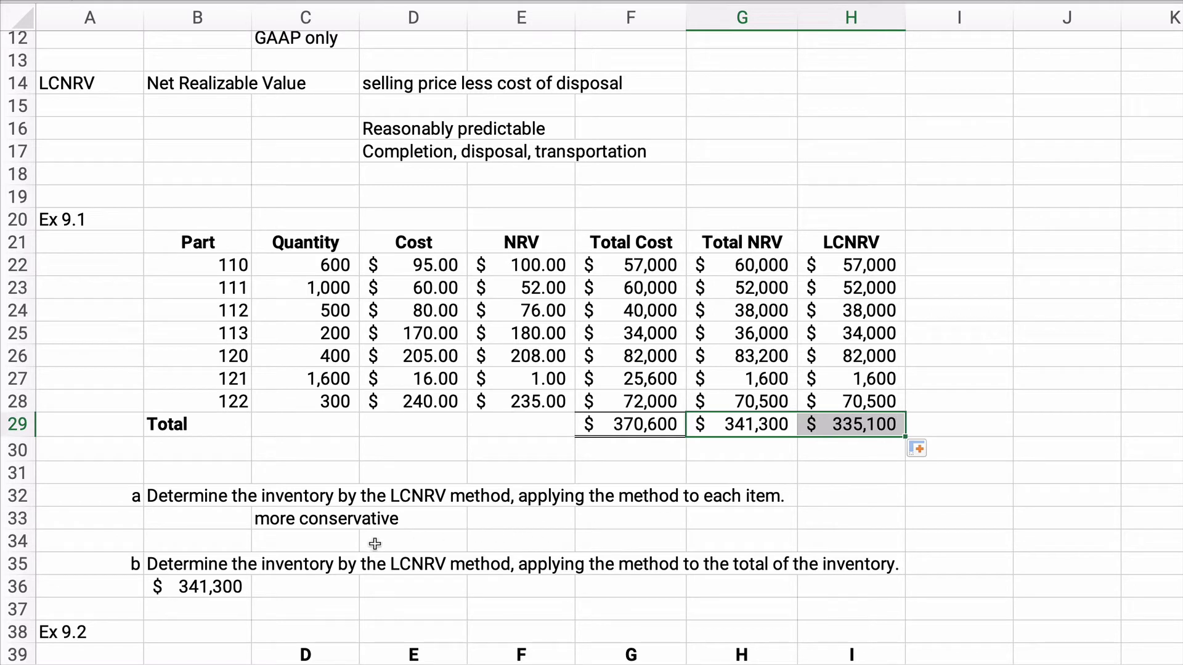
# - Answer question a in B33 by referencing the LCNRV total in H29
pyautogui.click(207, 520)
pyautogui.write('=')
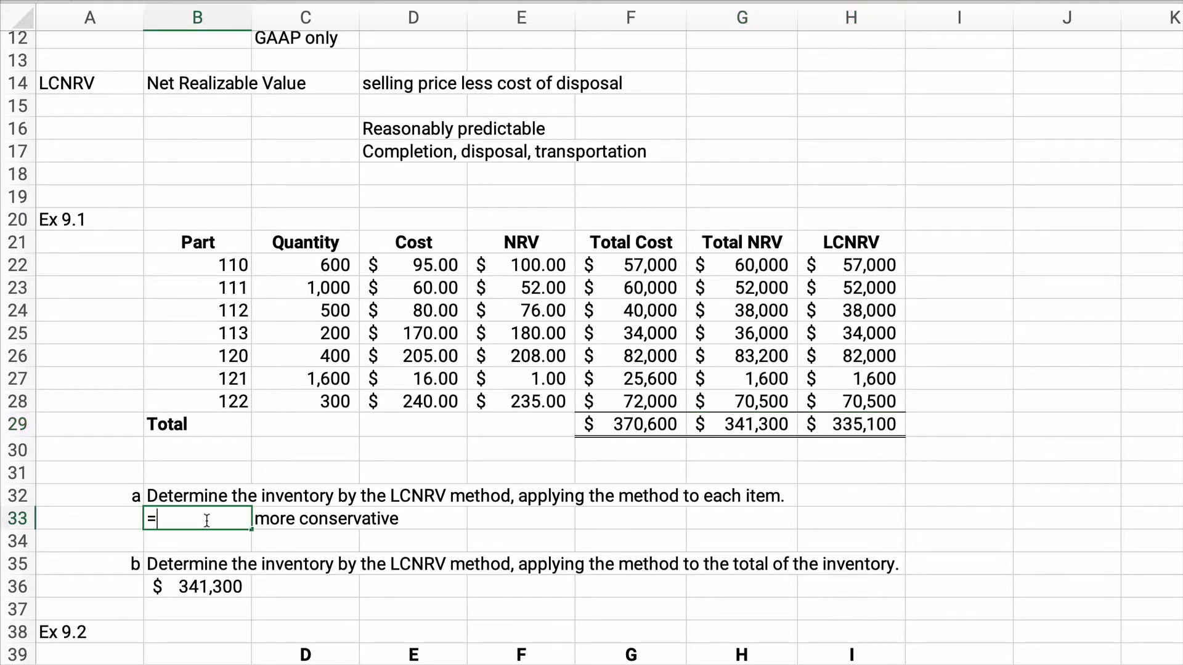
pyautogui.click(841, 429)
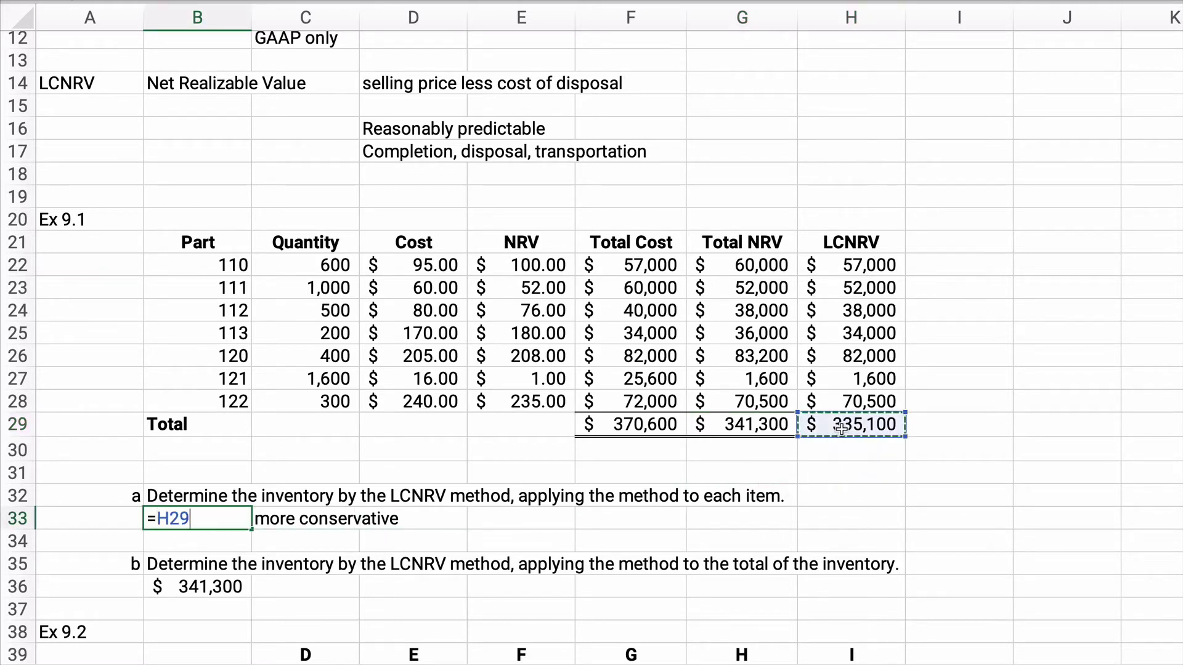
pyautogui.press('Return')
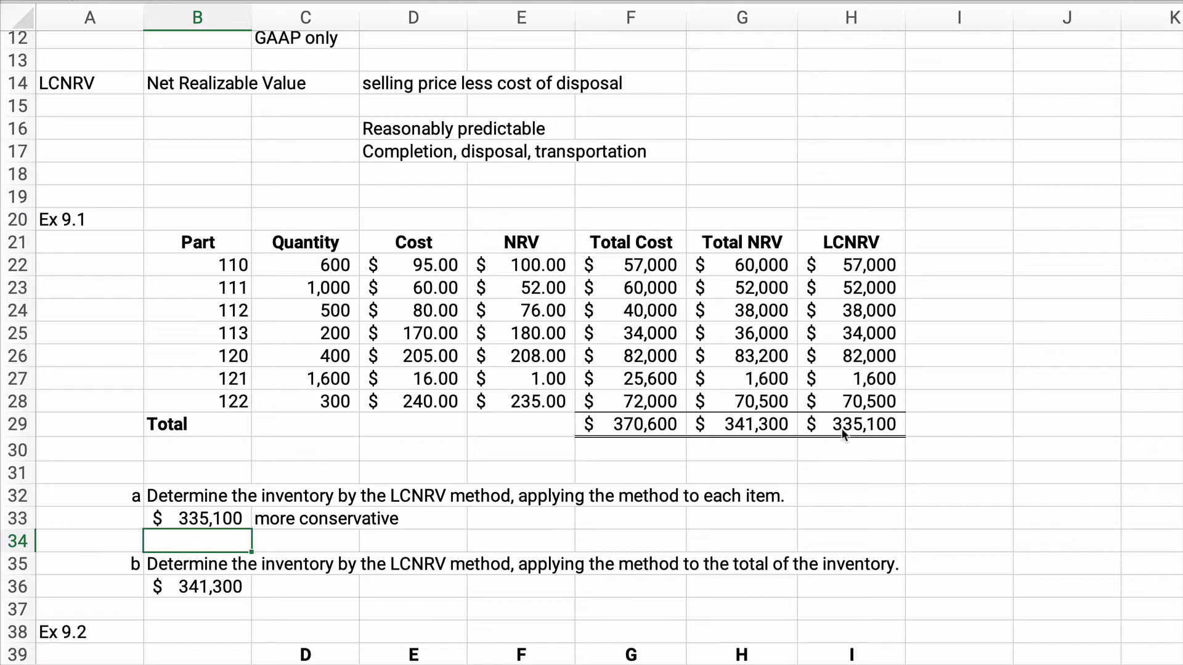
pyautogui.click(626, 426)
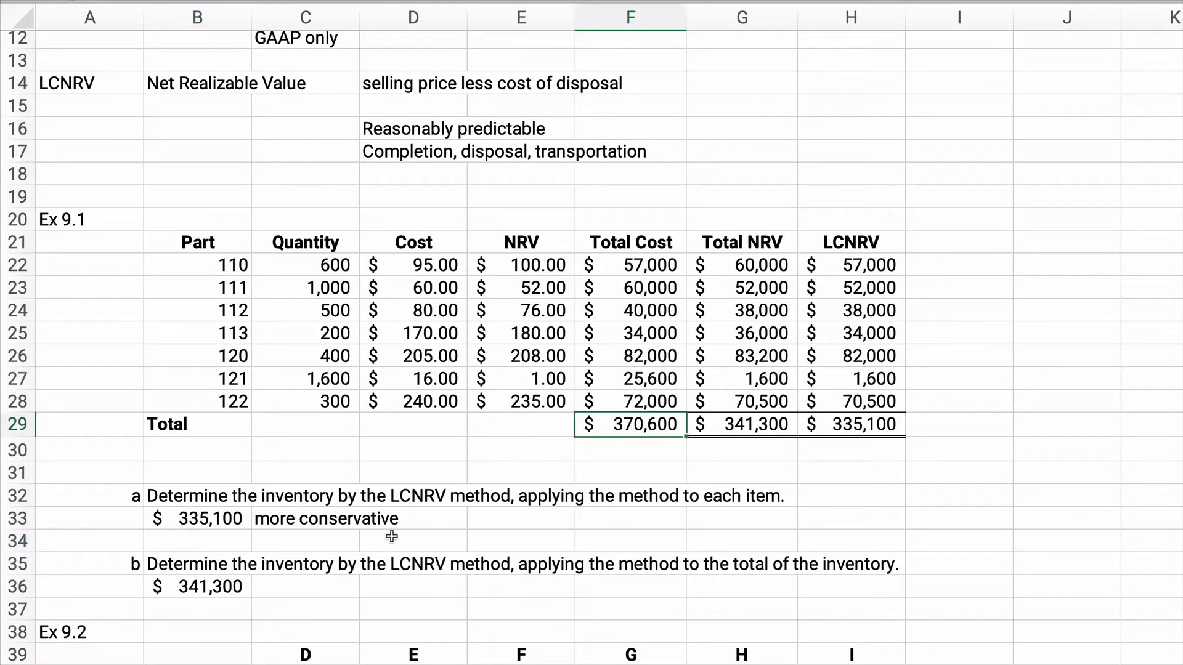
pyautogui.click(189, 593)
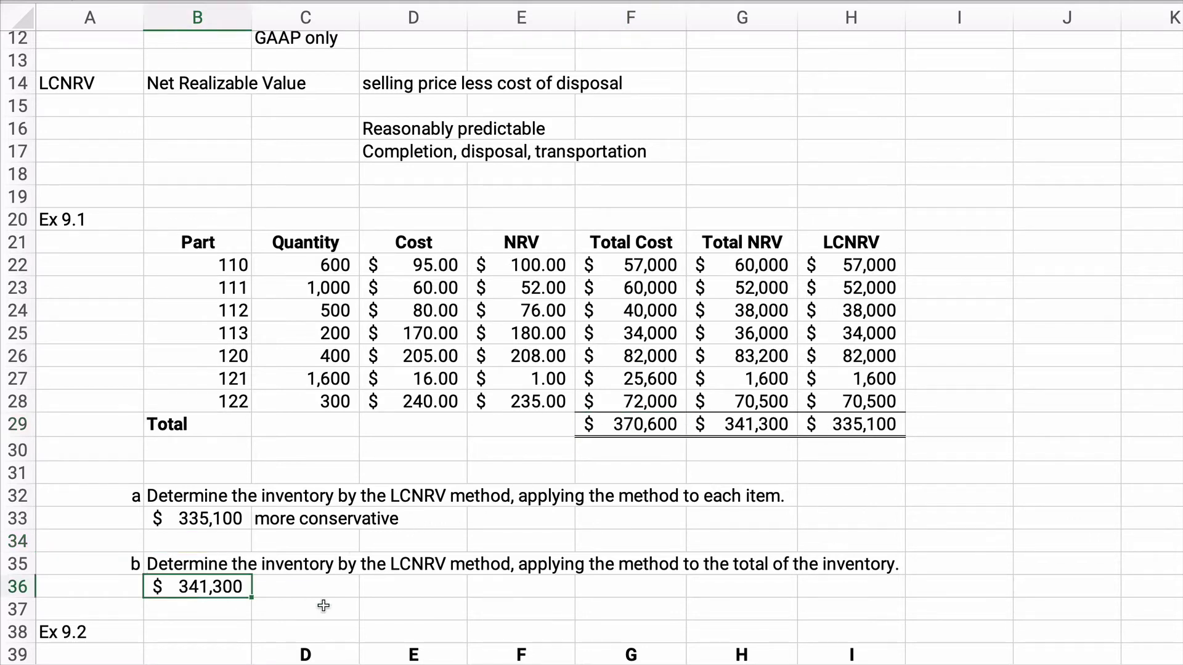
pyautogui.click(629, 425)
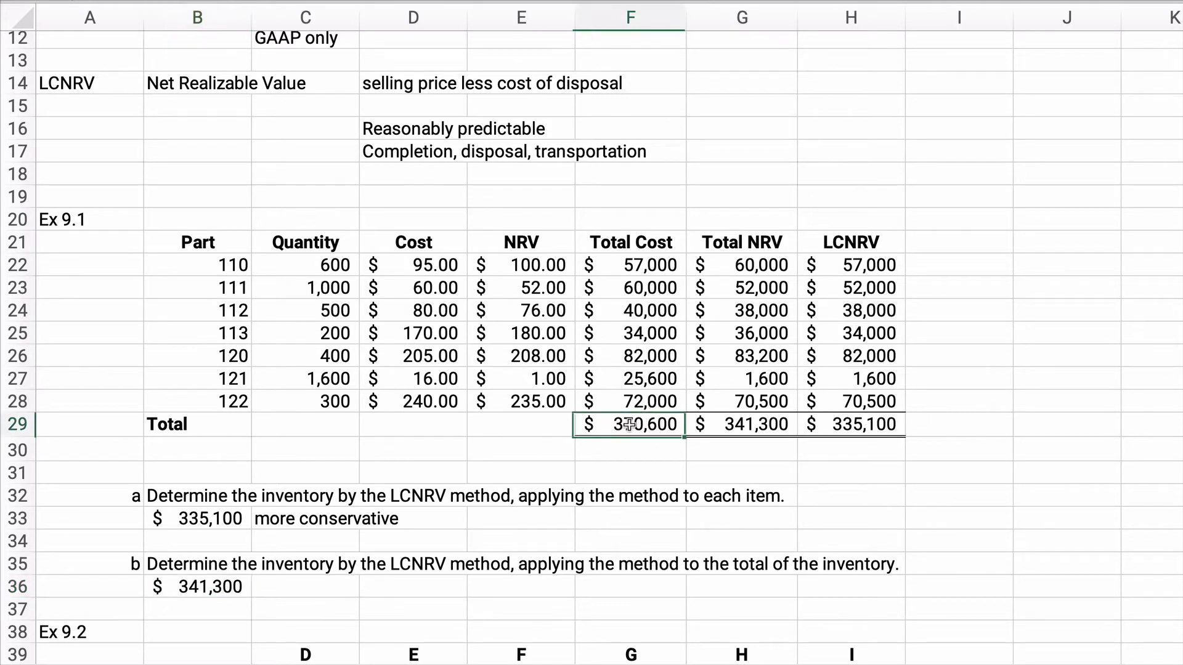
pyautogui.click(206, 518)
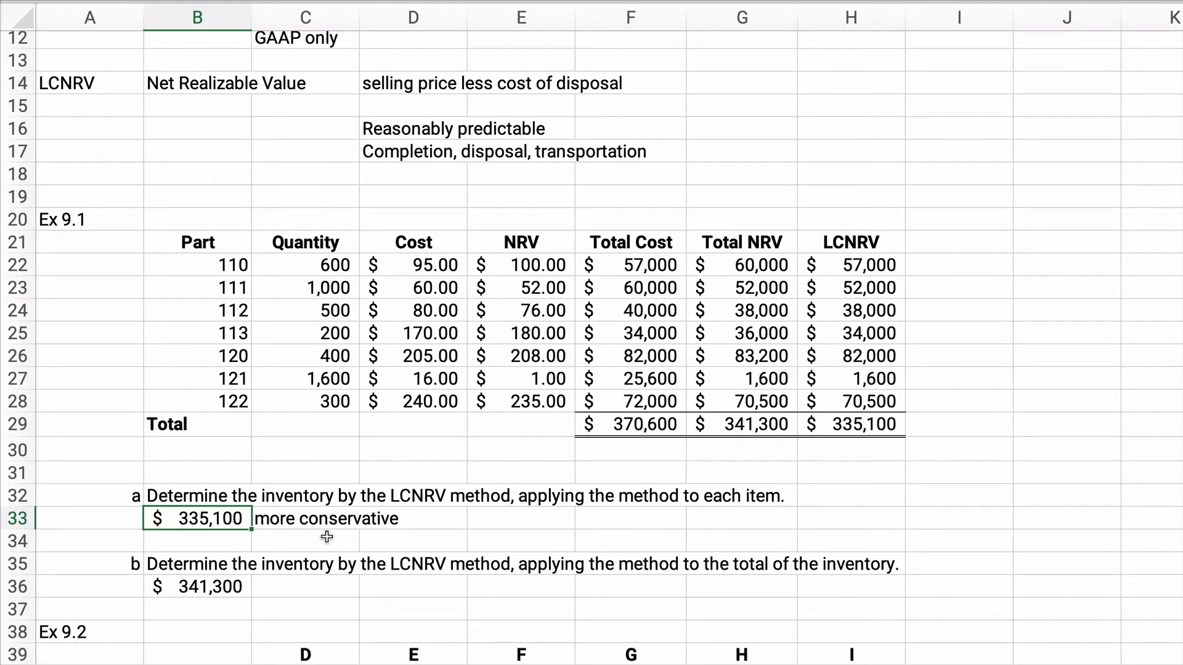
pyautogui.scroll(-5, 259, 475)
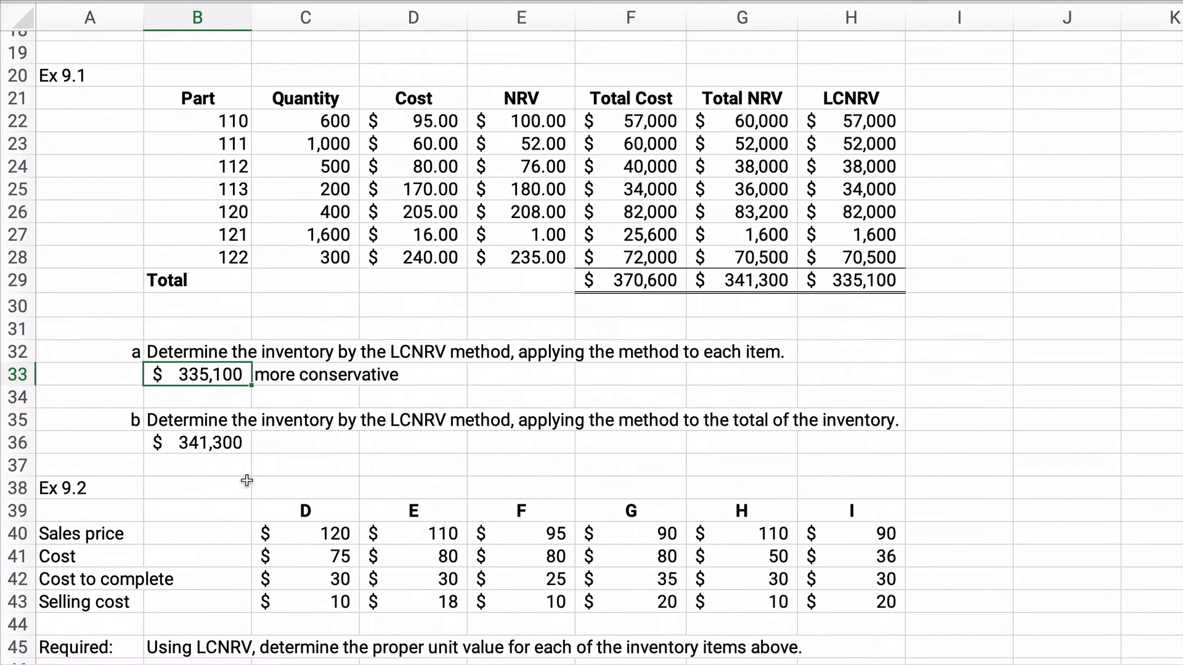
pyautogui.scroll(-3, 205, 470)
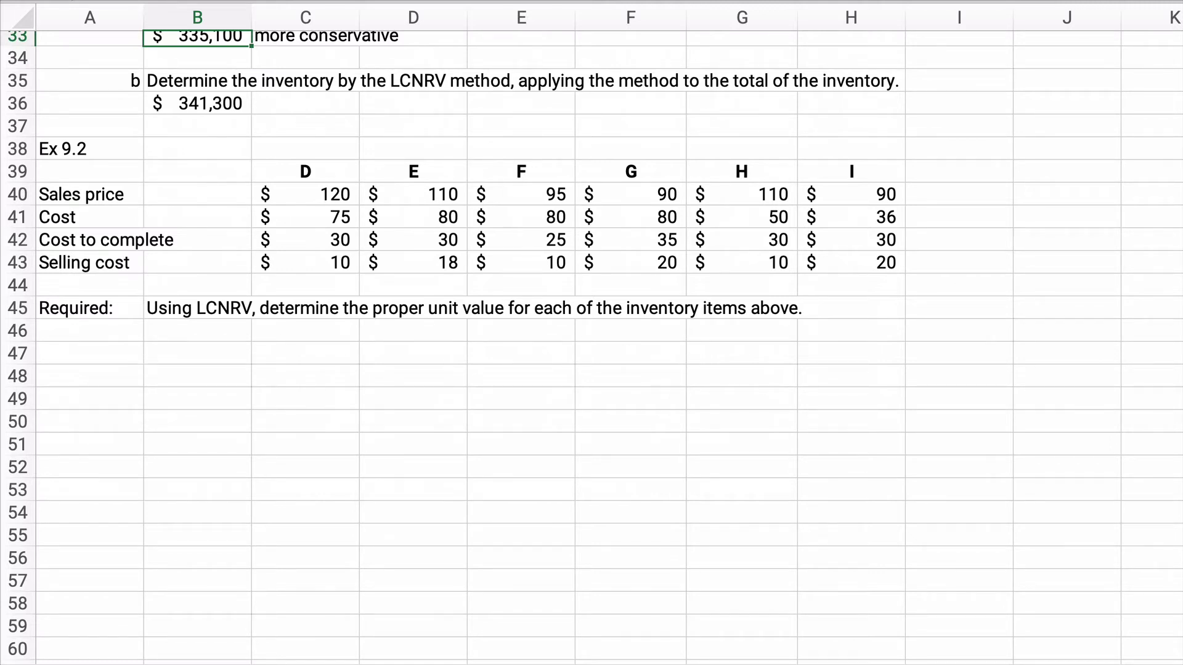
pyautogui.click(82, 375)
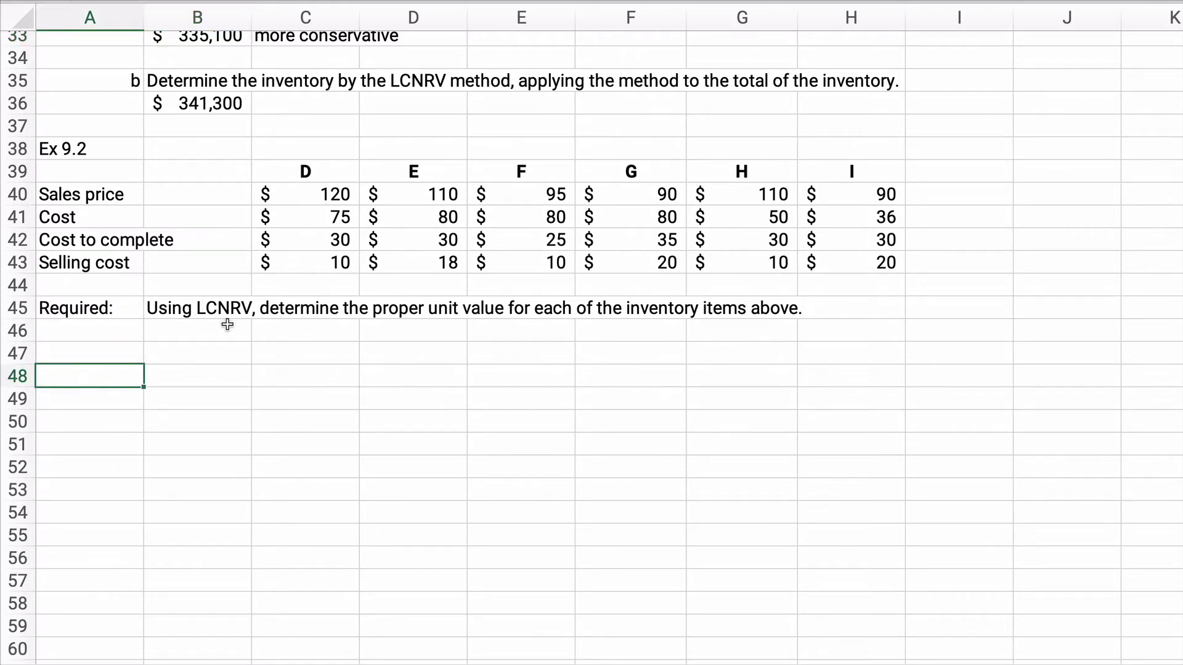
pyautogui.write('NRV')
pyautogui.press('Up')
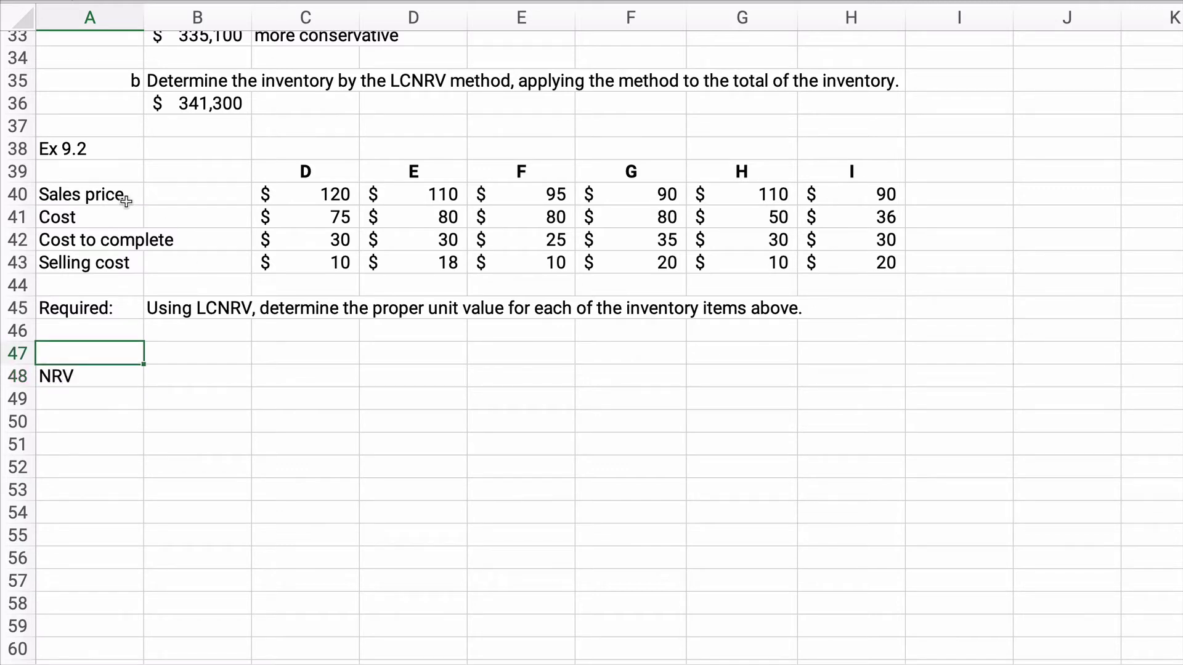
pyautogui.moveTo(79, 196); pyautogui.dragTo(291, 262)
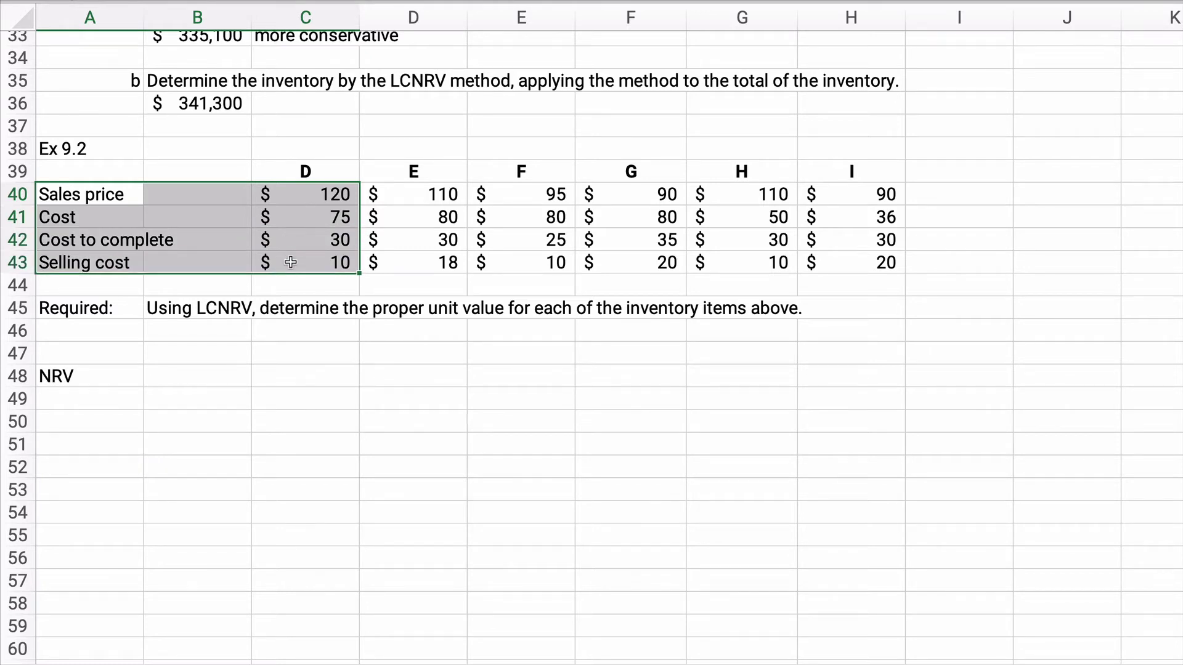
pyautogui.click(67, 377)
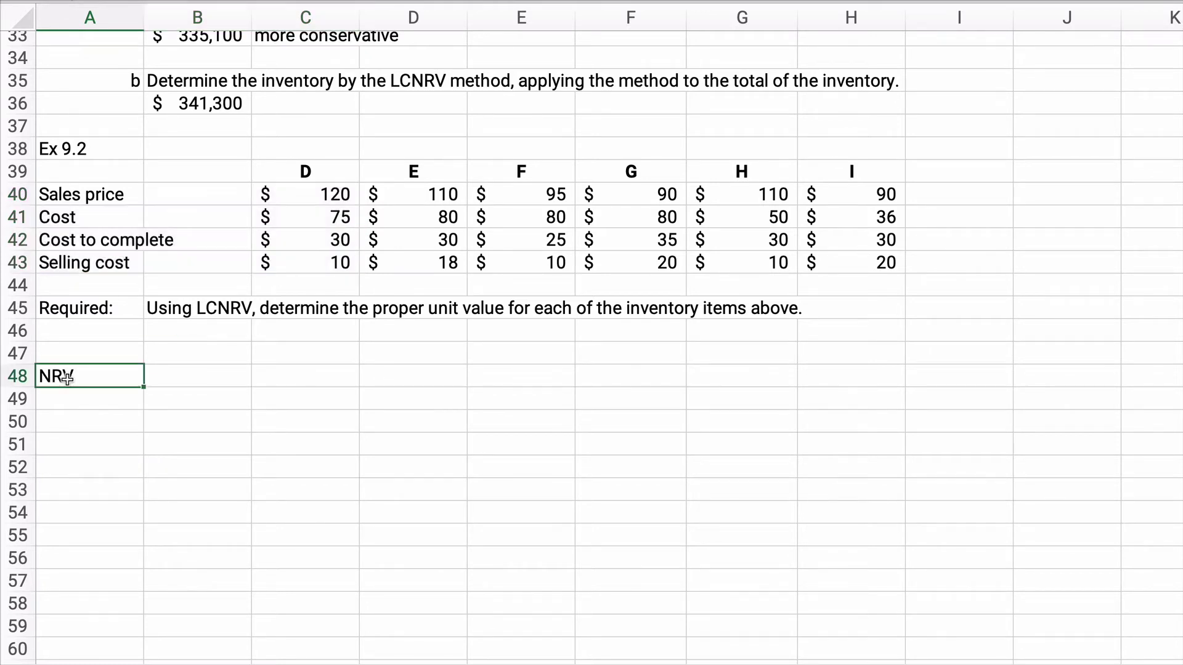
pyautogui.press('Delete')
# - Enter the row label NRV in B48 below the Ex 9.2 requirement
pyautogui.click(154, 375)
pyautogui.write('NRV')
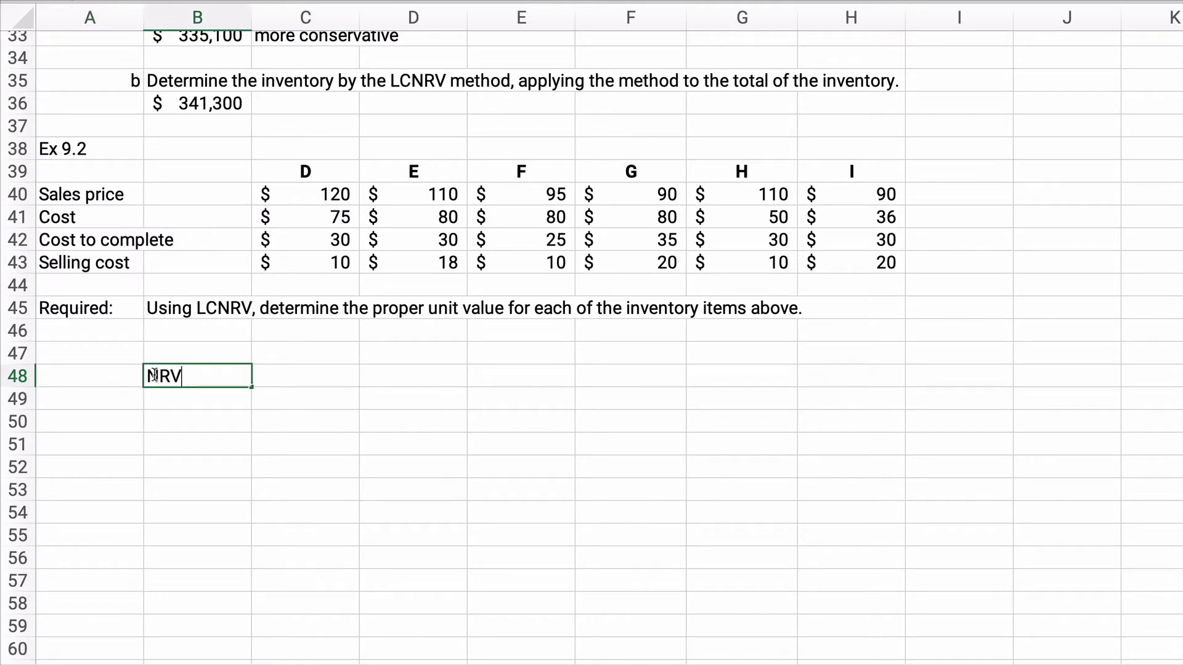
pyautogui.press('Return')
# - Copy the Ex 9.2 item headings D through I from C39:H39 into row 47, starting at C47
pyautogui.press('Up')
pyautogui.press('Right')
pyautogui.press('Up')
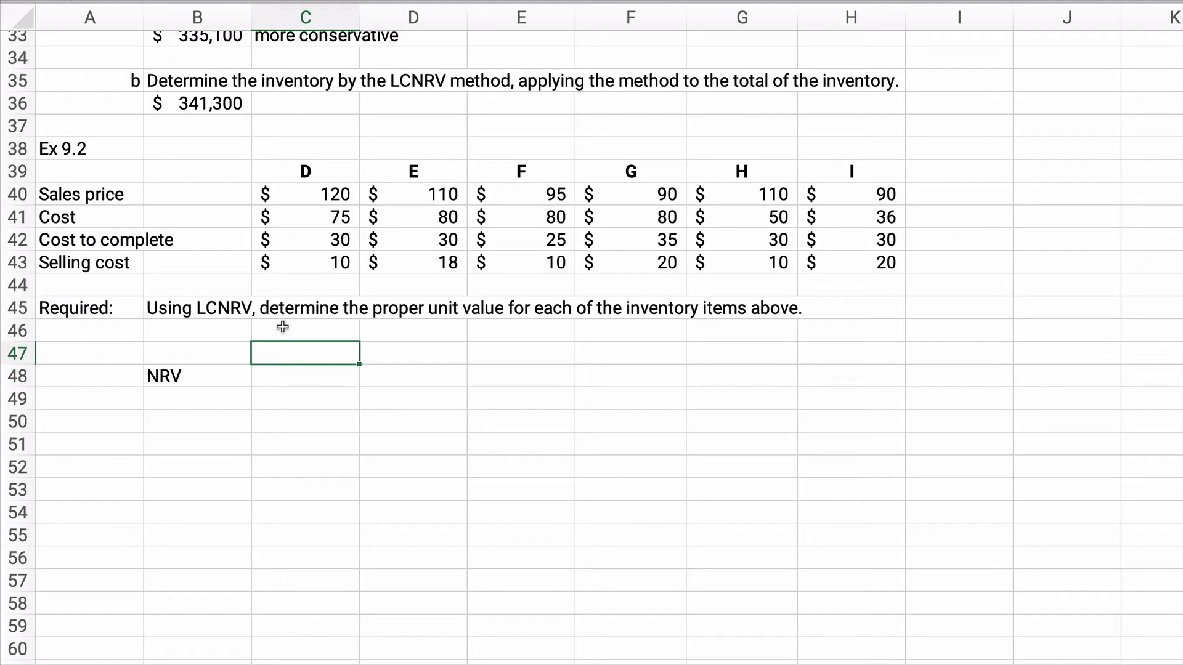
pyautogui.moveTo(286, 179); pyautogui.dragTo(813, 178)
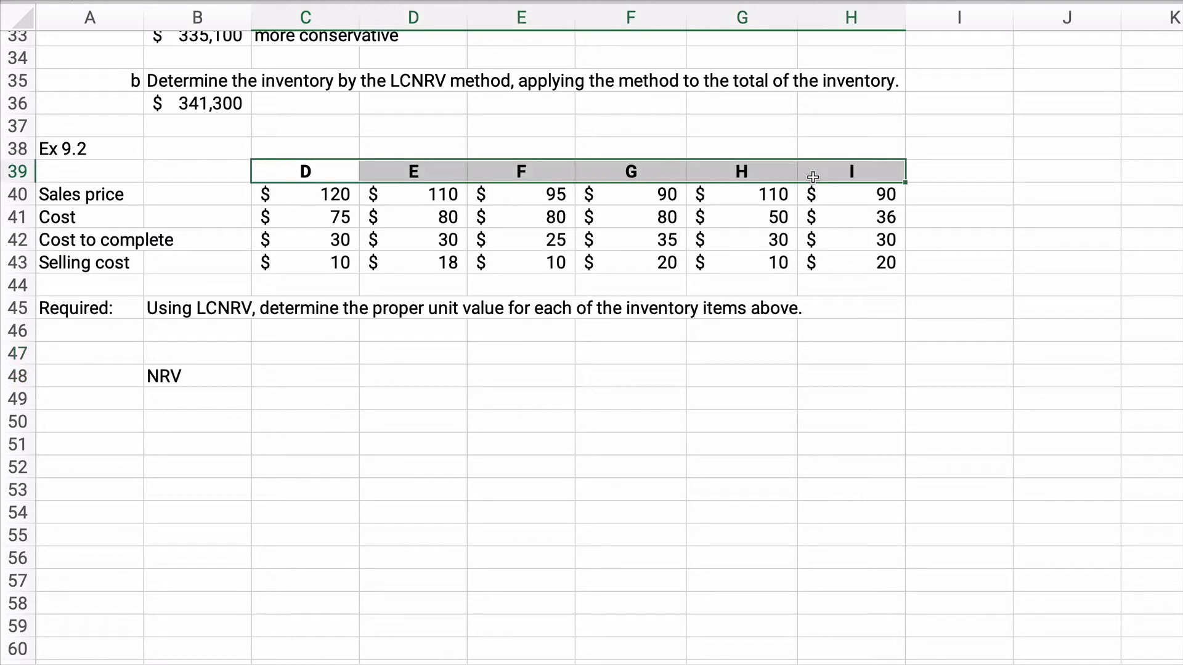
pyautogui.hotkey('ctrl', 'c')
pyautogui.click(298, 346)
pyautogui.hotkey('ctrl', 'v')
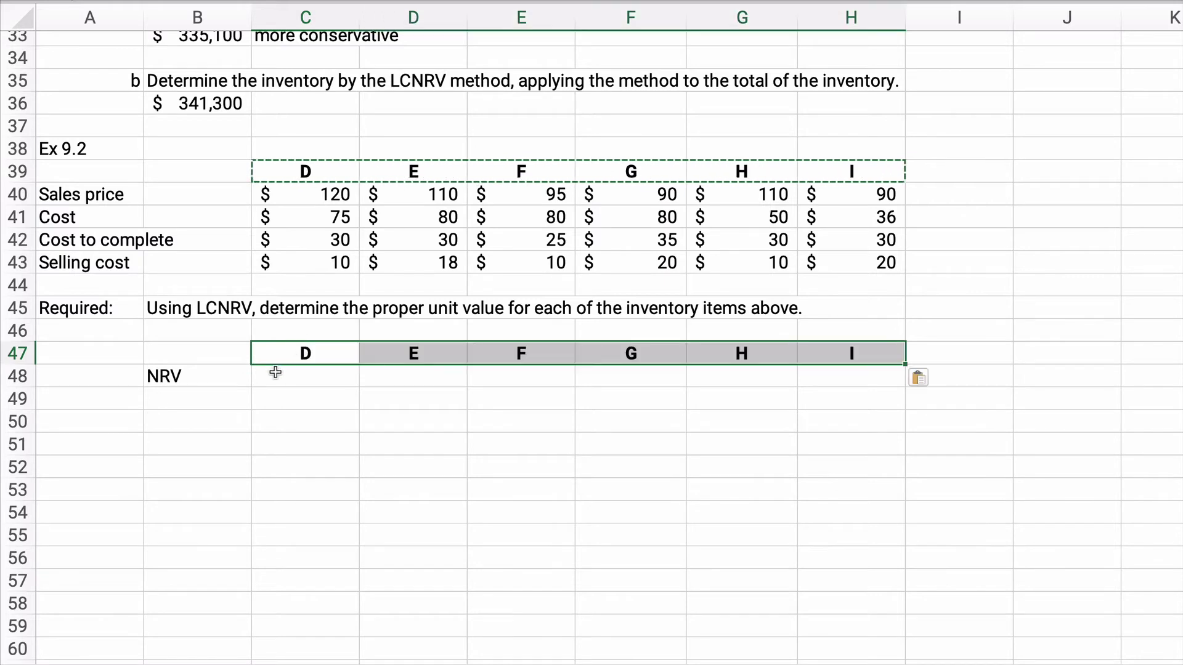
# - Calculate item D's NRV in C48 as sales price less cost to complete and selling cost, using =C40-C42-C43
pyautogui.click(274, 375)
pyautogui.moveTo(296, 193); pyautogui.dragTo(294, 260)
pyautogui.click(283, 371)
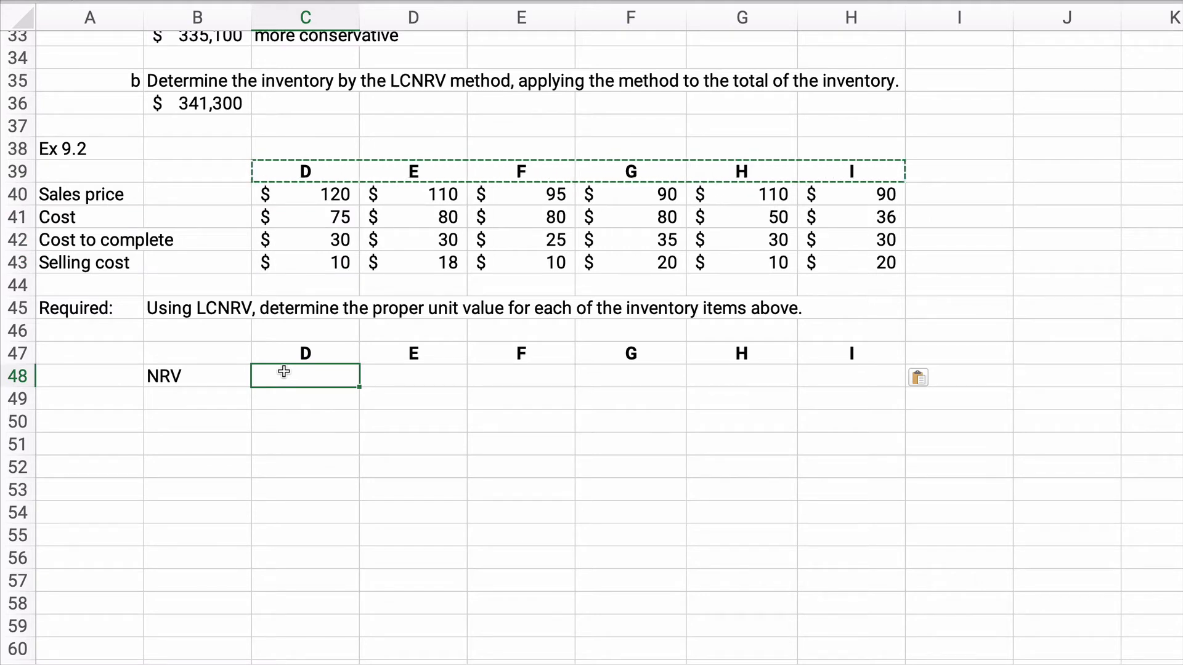
pyautogui.write('=')
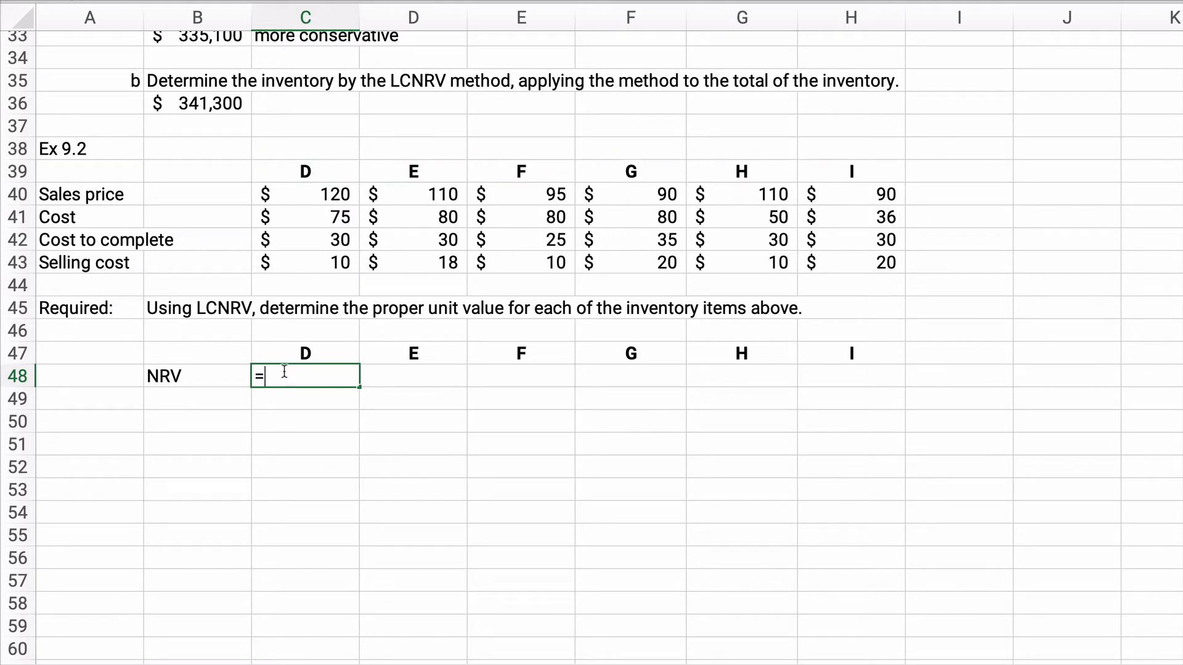
pyautogui.click(278, 197)
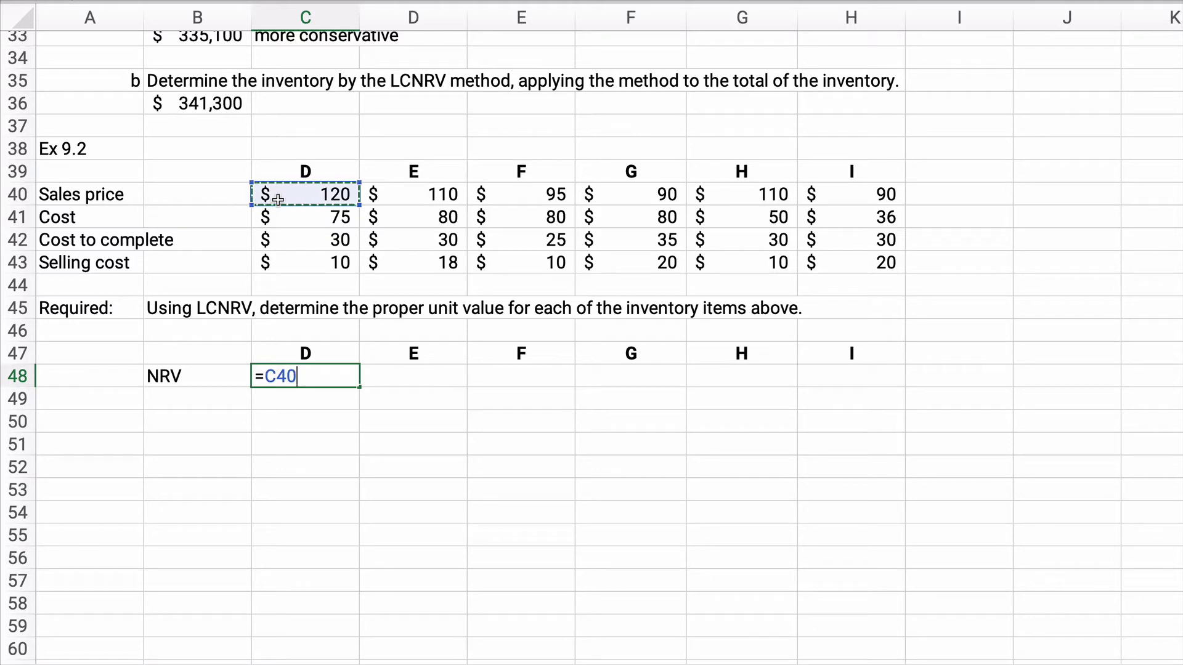
pyautogui.write('-')
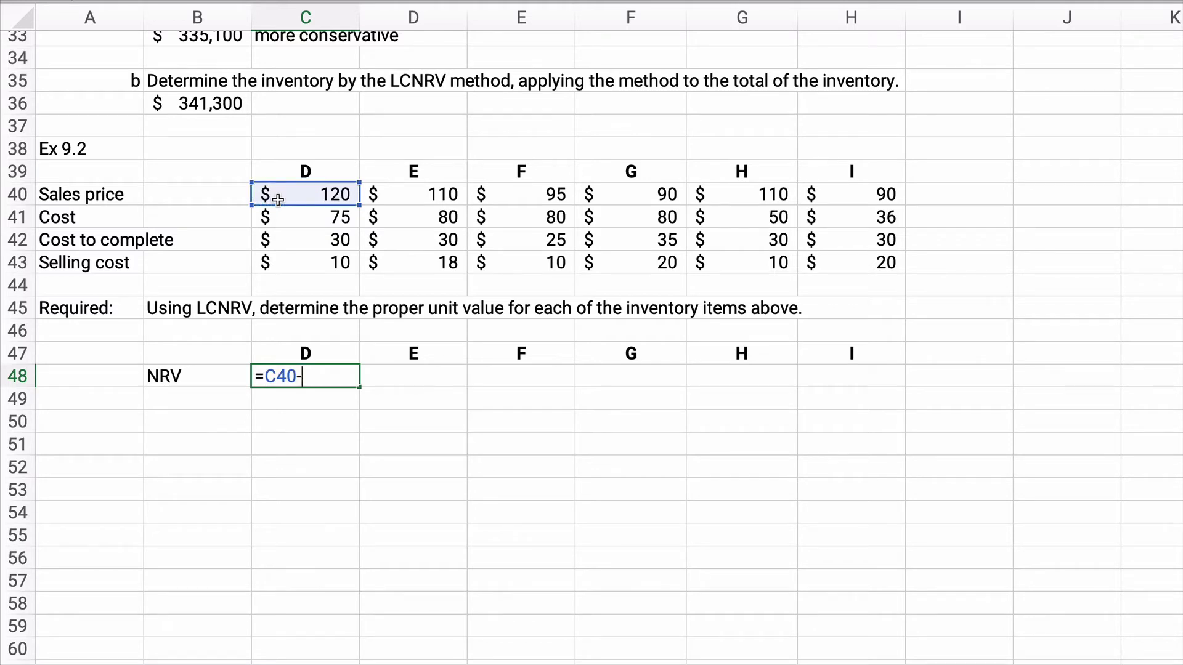
pyautogui.click(310, 240)
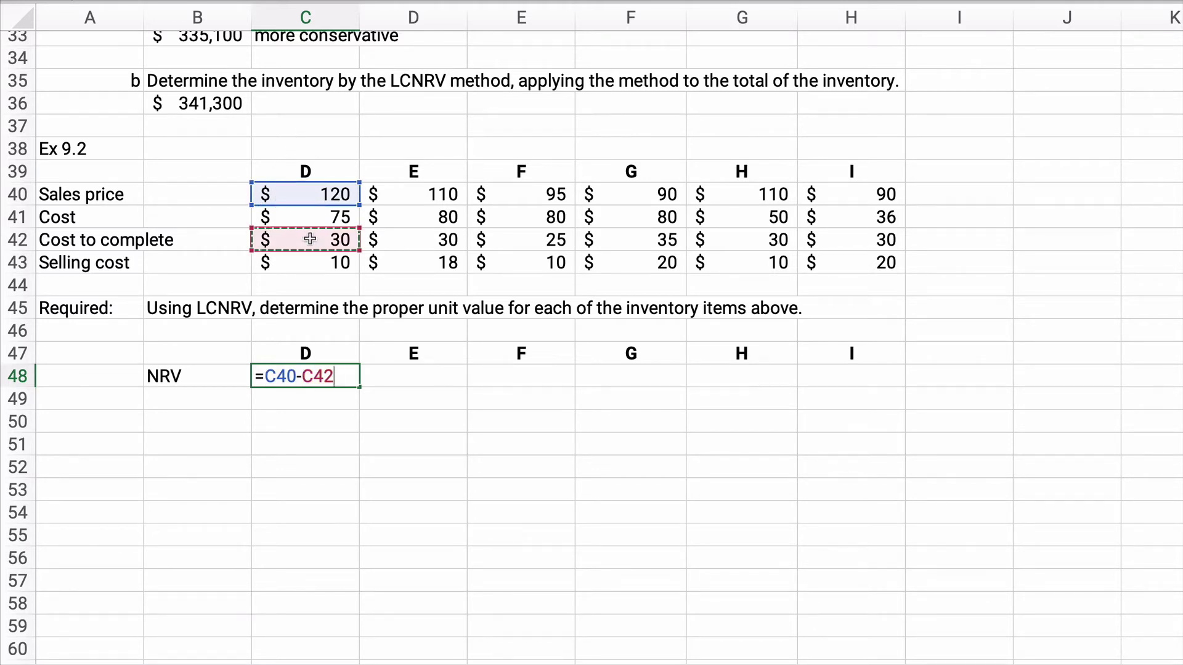
pyautogui.write('-')
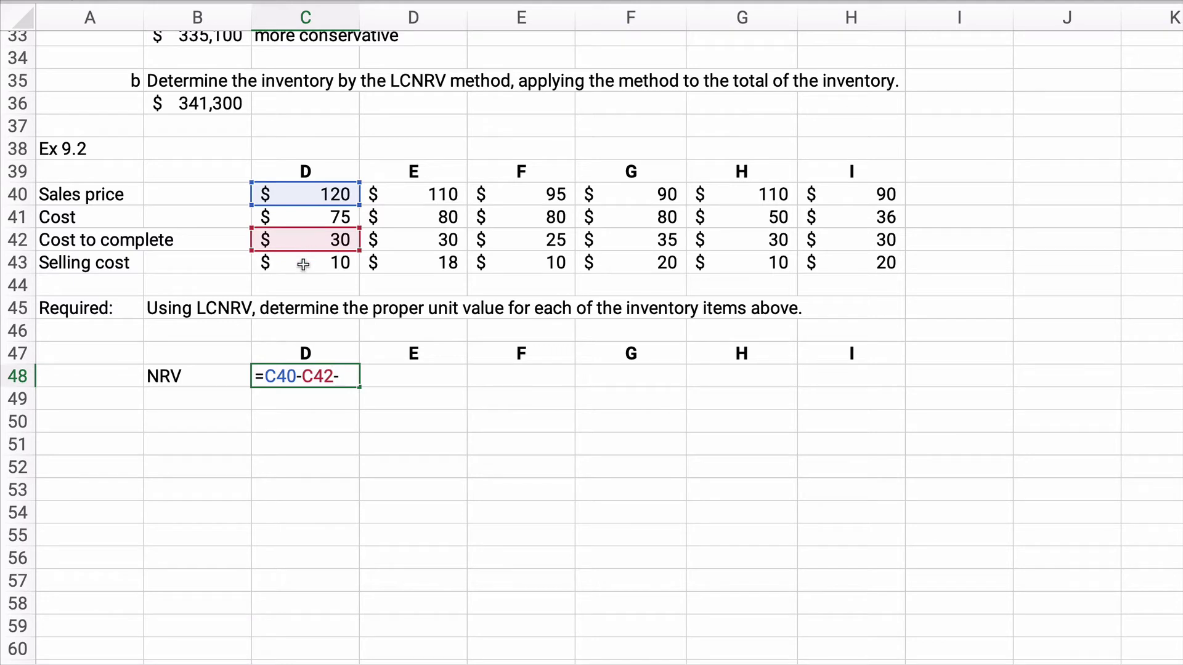
pyautogui.click(303, 264)
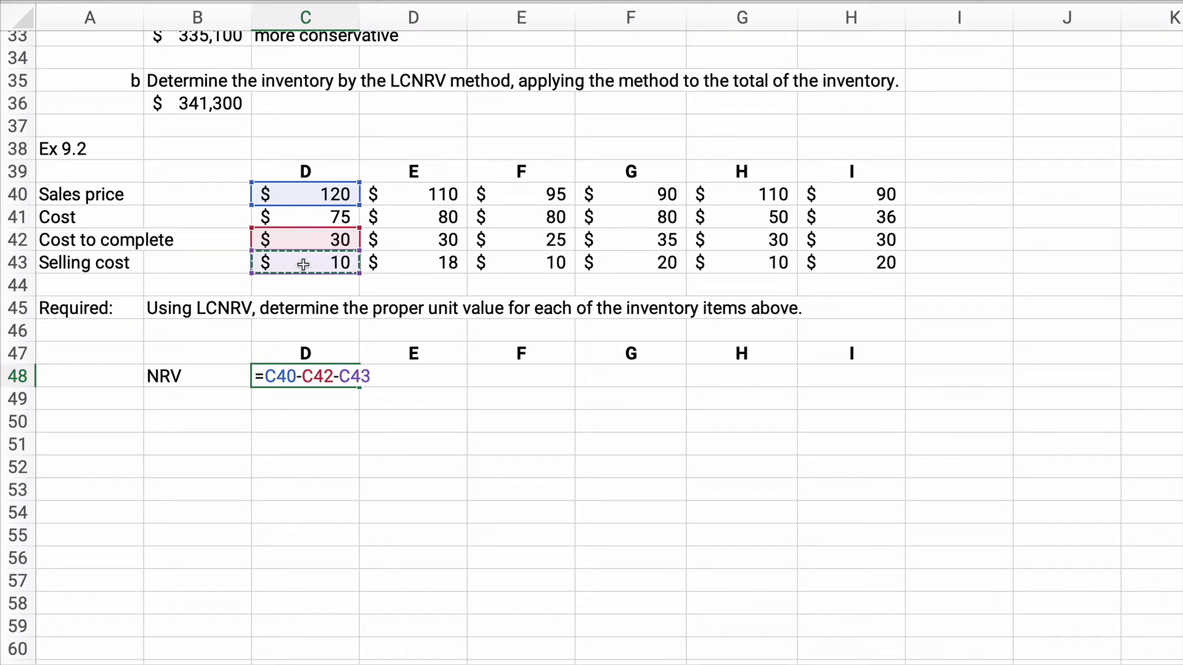
pyautogui.press('Return')
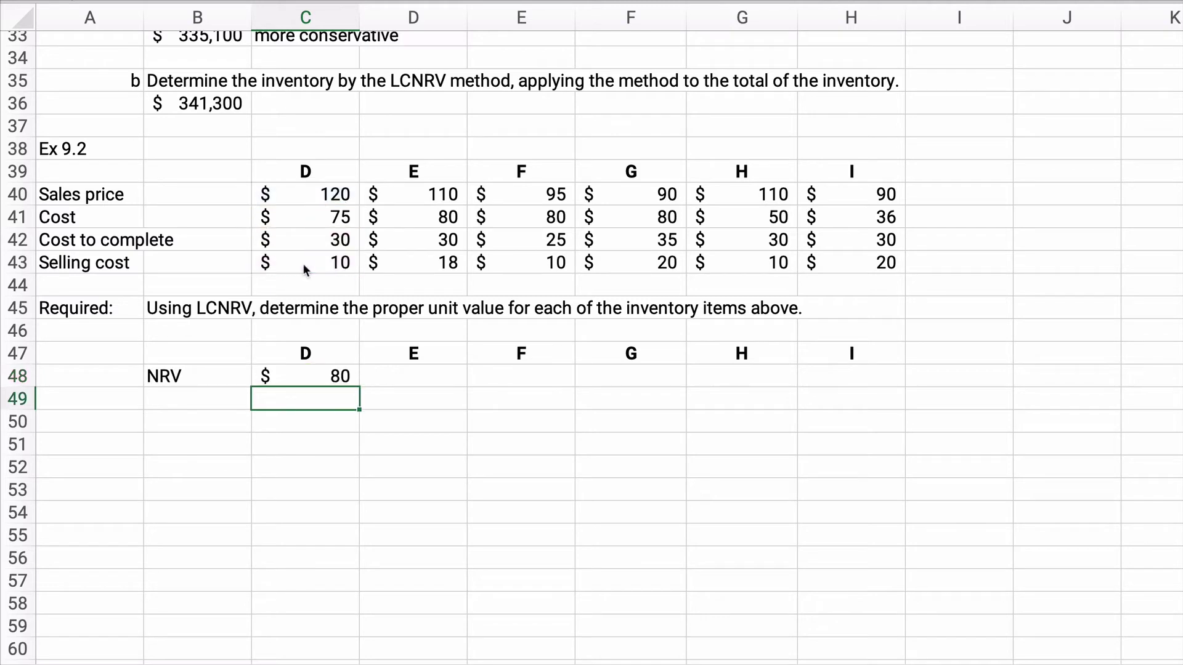
# - Fill item D's NRV formula from C48 across to H48 for items E through I
pyautogui.click(308, 372)
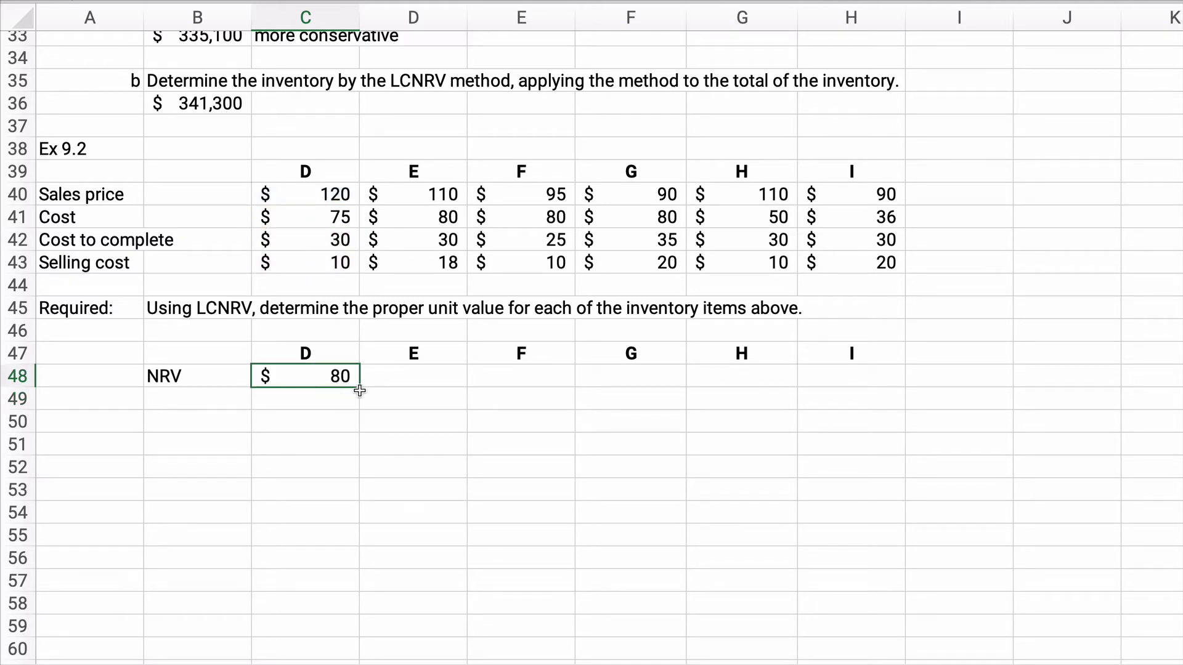
pyautogui.moveTo(359, 387); pyautogui.dragTo(463, 383)
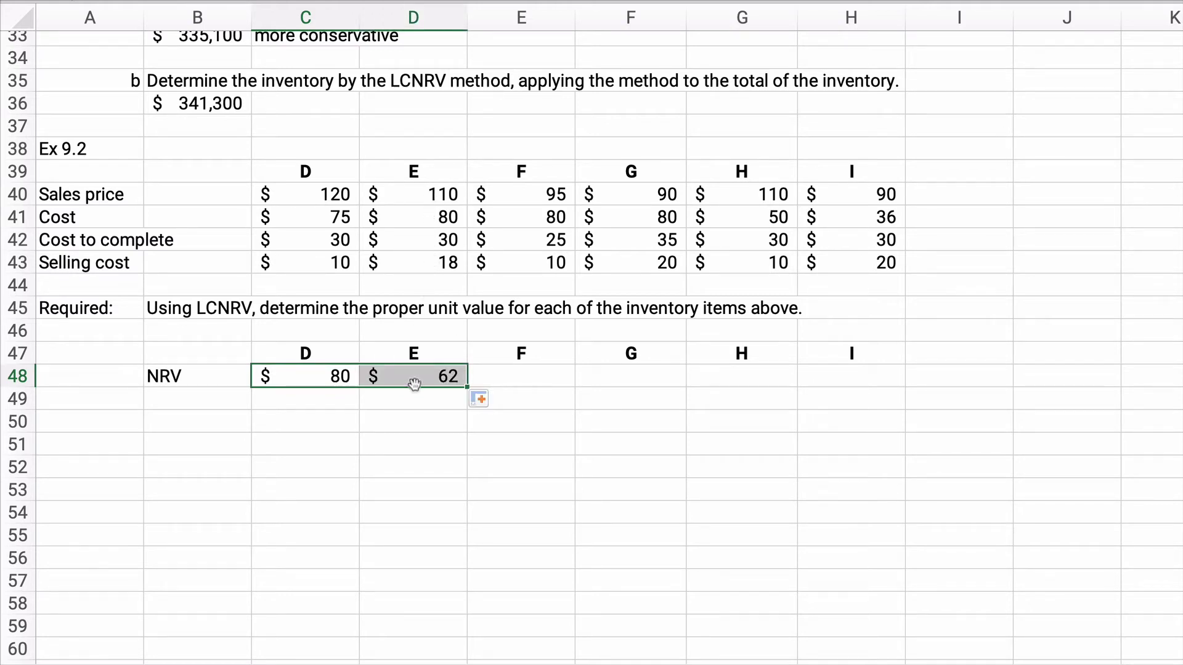
pyautogui.moveTo(463, 386); pyautogui.dragTo(898, 388)
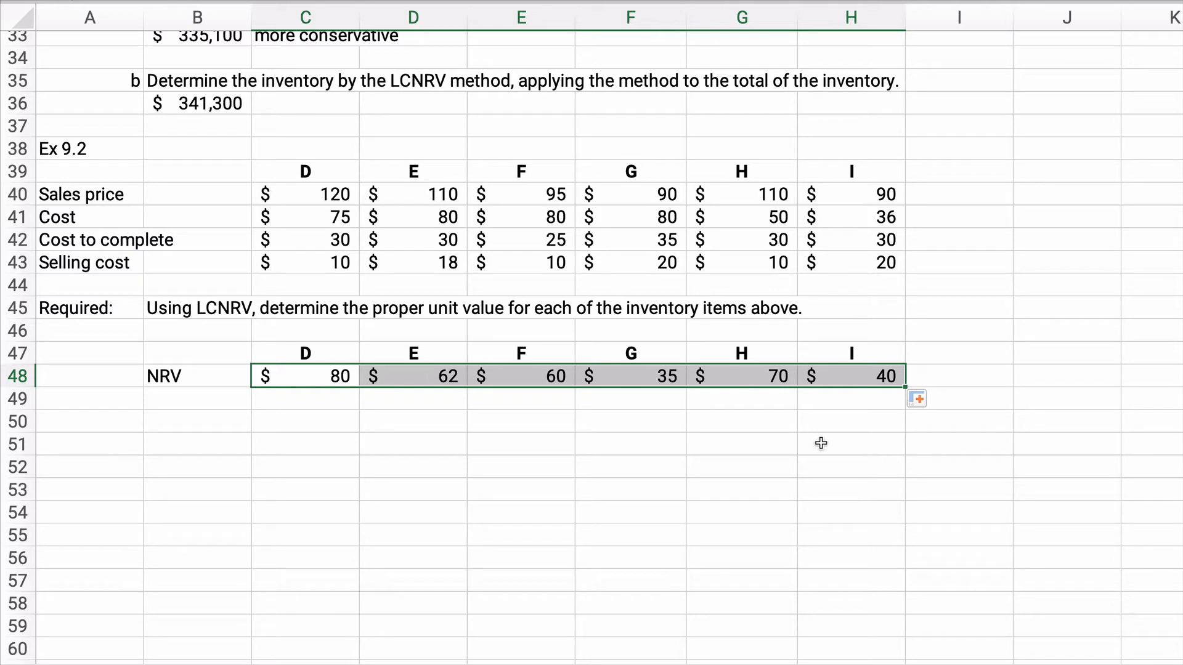
# - Enter the row label Cost in B49 below the NRV label
pyautogui.click(175, 402)
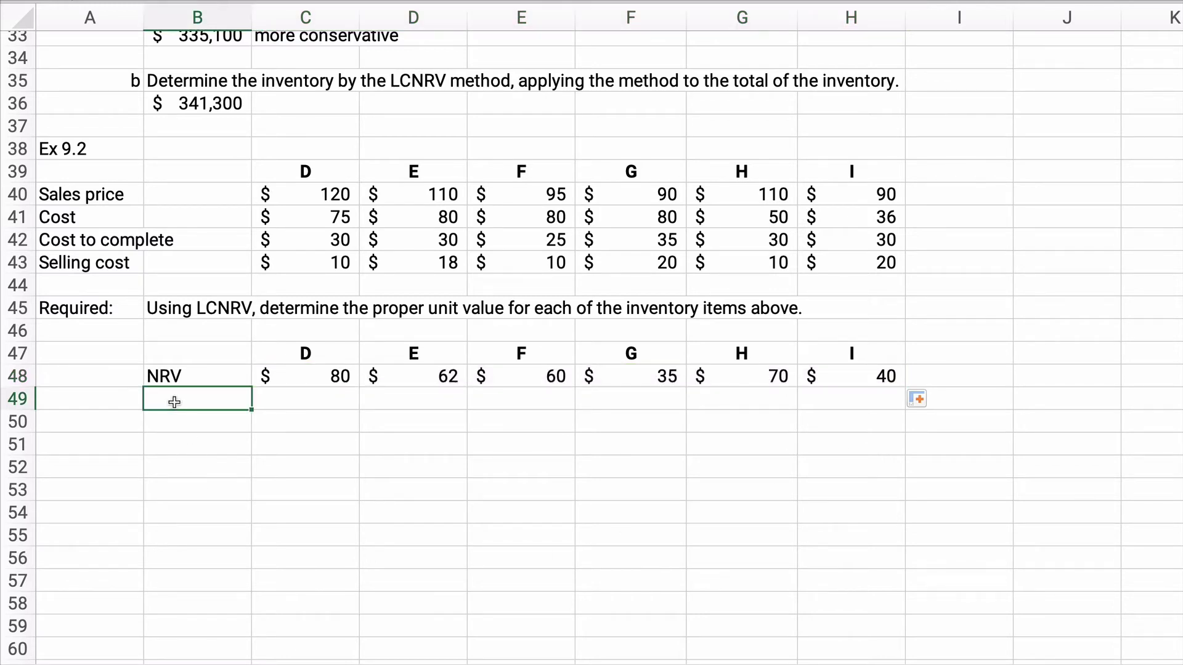
pyautogui.write('Cost')
pyautogui.press('Return')
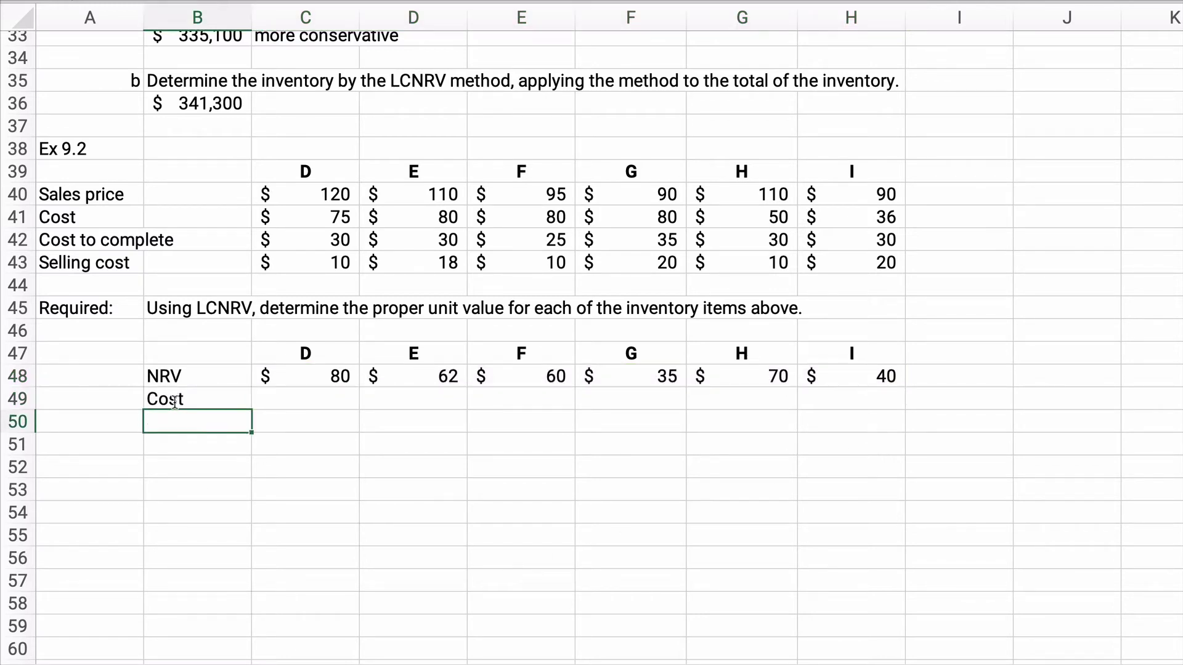
# - Bring item D's cost into C49 with =C41 and fill the reference across to H49 for the remaining items
pyautogui.click(281, 408)
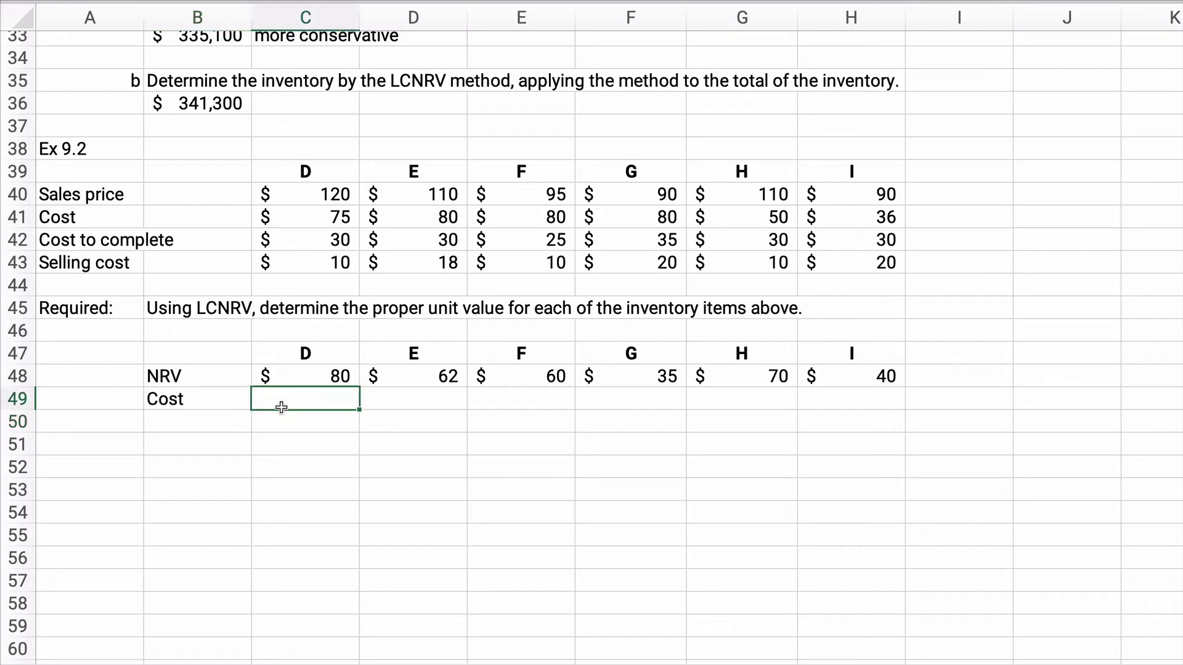
pyautogui.write('=')
pyautogui.press('Up')
pyautogui.press('Up')
pyautogui.press('Up')
pyautogui.press('Up')
pyautogui.press('Up')
pyautogui.press('Up')
pyautogui.press('Up')
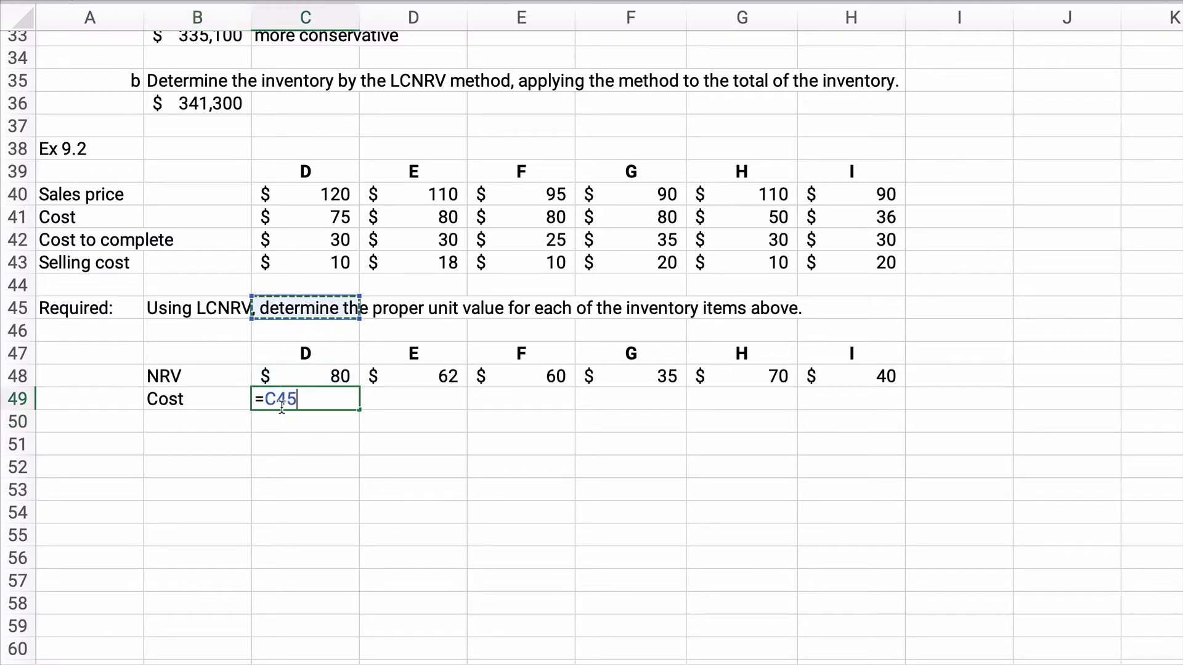
pyautogui.press('Up')
pyautogui.press('Return')
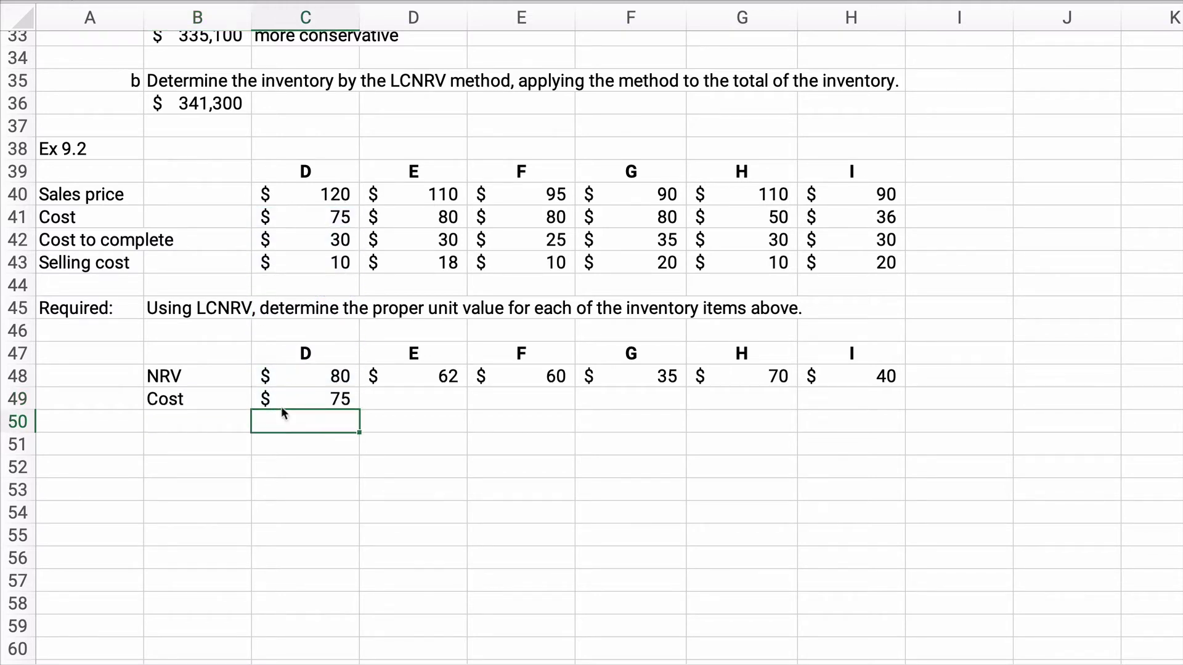
pyautogui.click(322, 396)
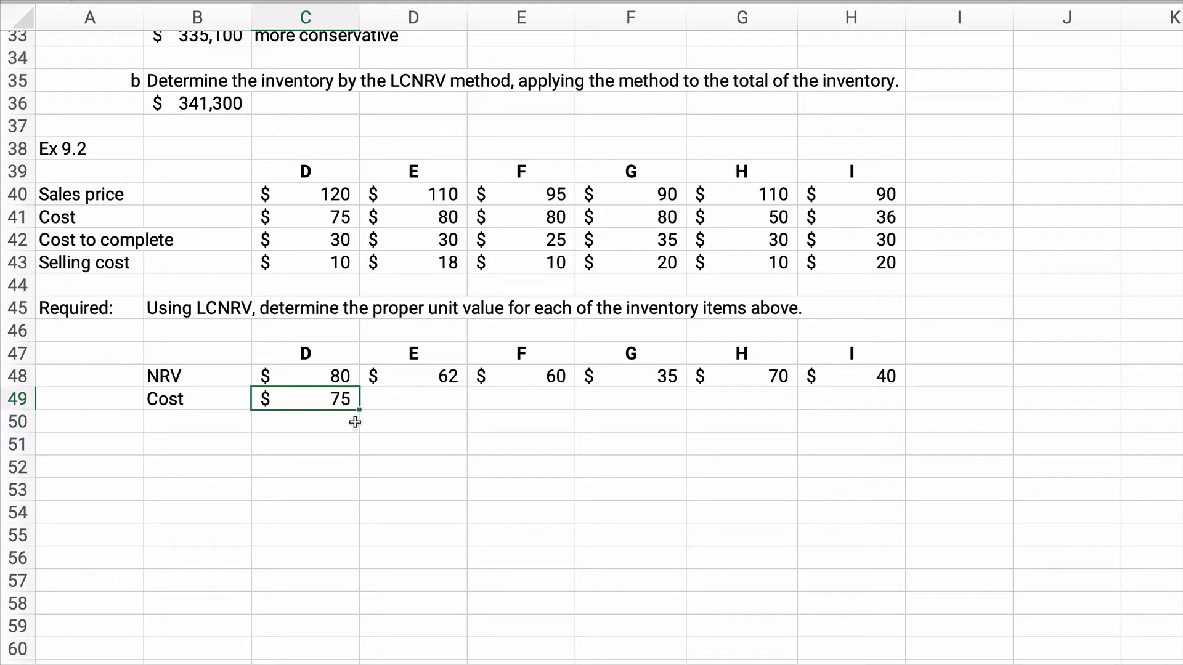
pyautogui.moveTo(490, 411); pyautogui.dragTo(862, 412)
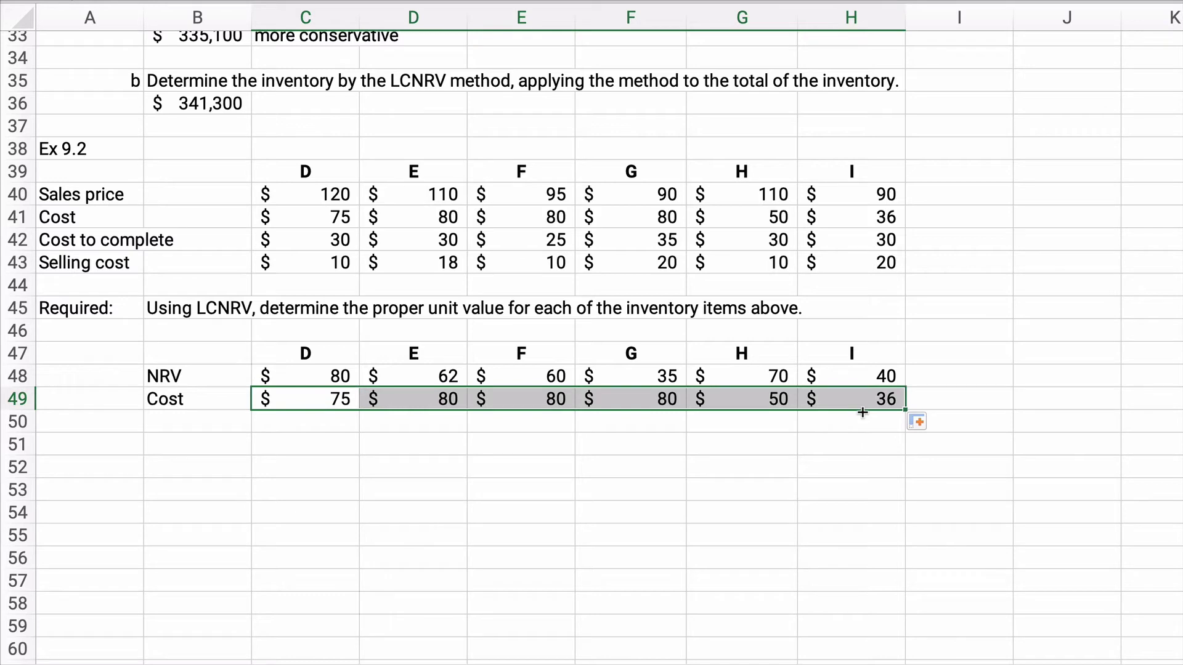
# - Enter the row label LCNRV in B50 and set item D's LCNRV in C50 to its cost with =C49
pyautogui.click(163, 424)
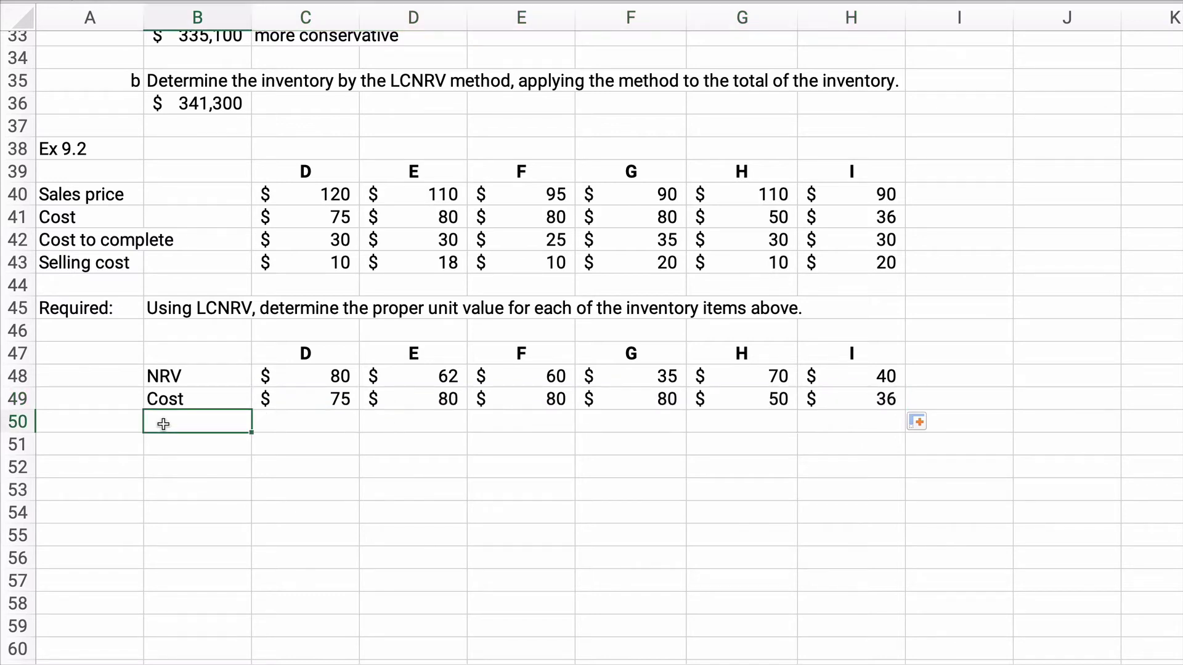
pyautogui.write('LCNRV')
pyautogui.press('Return')
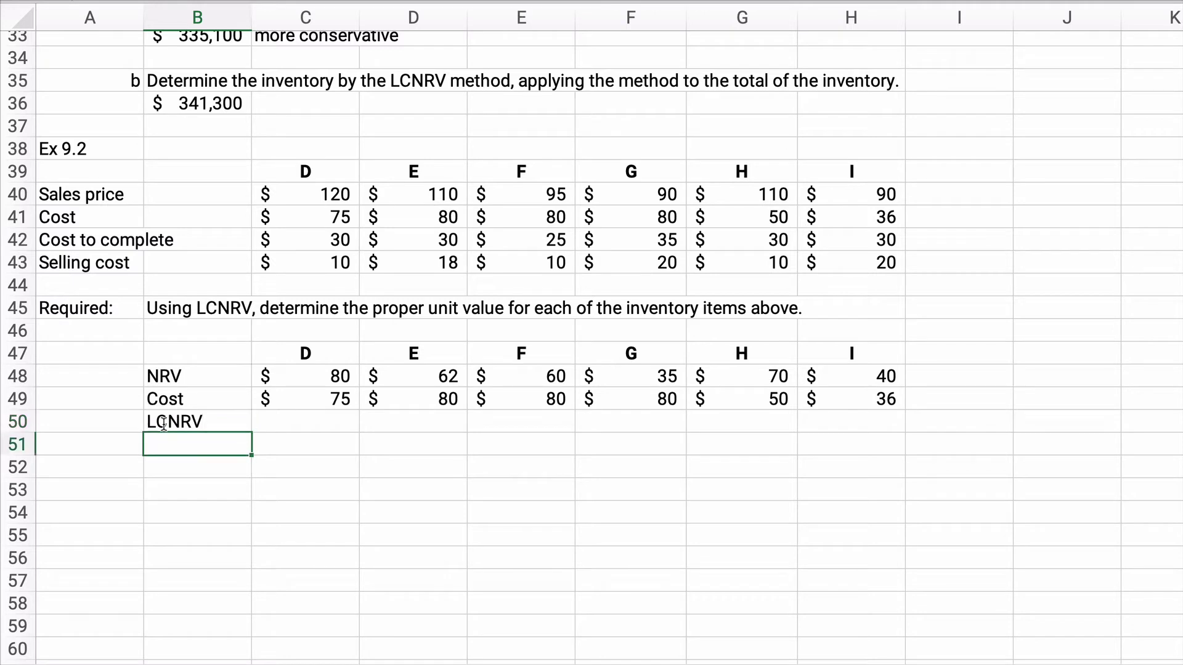
pyautogui.press('Up')
pyautogui.press('Right')
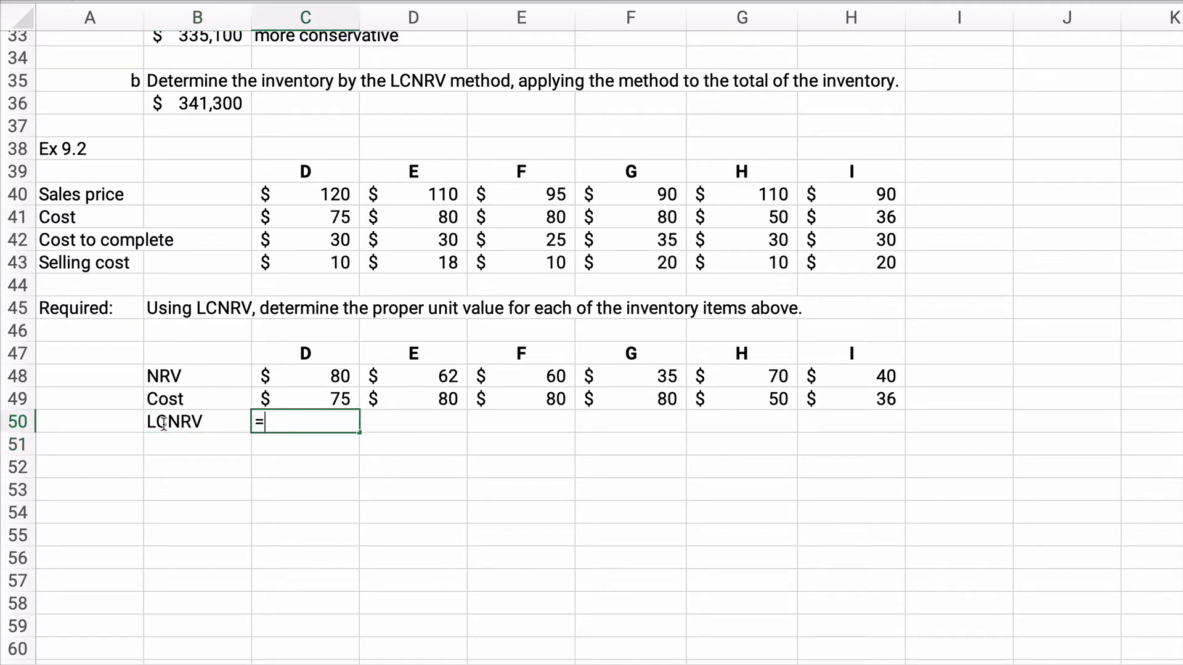
pyautogui.press('Up')
pyautogui.press('Return')
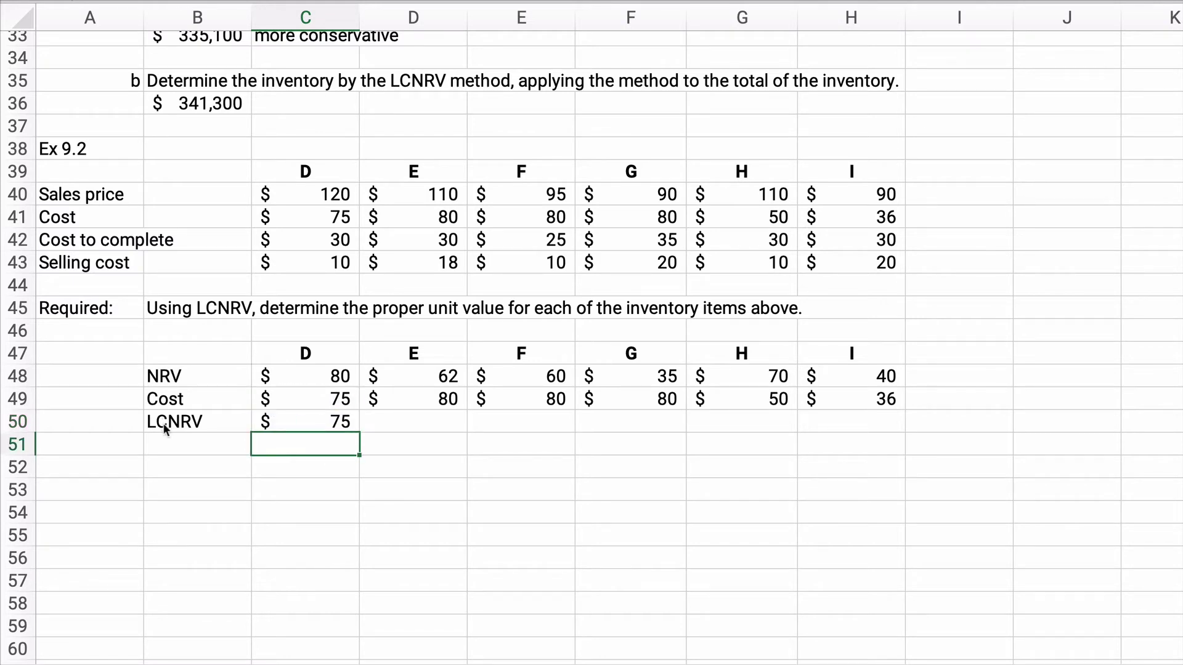
# - Set item E's LCNRV in D50 to its NRV with =D48
pyautogui.press('Right')
pyautogui.press('Up')
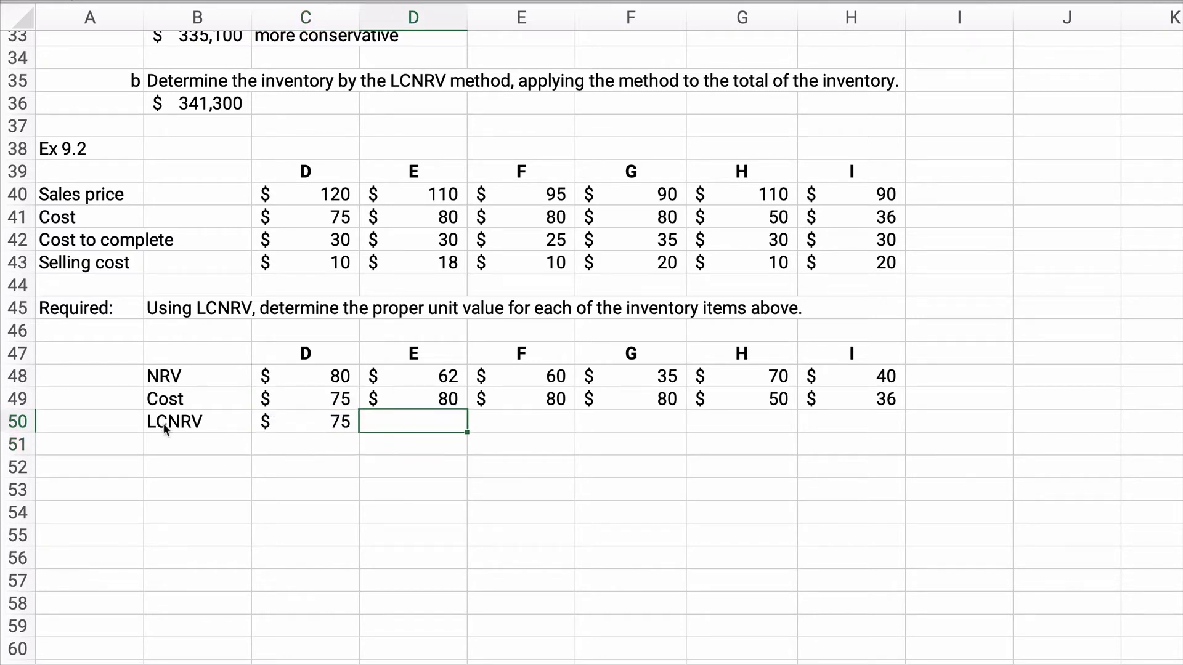
pyautogui.write('=')
pyautogui.press('Up')
pyautogui.press('Up')
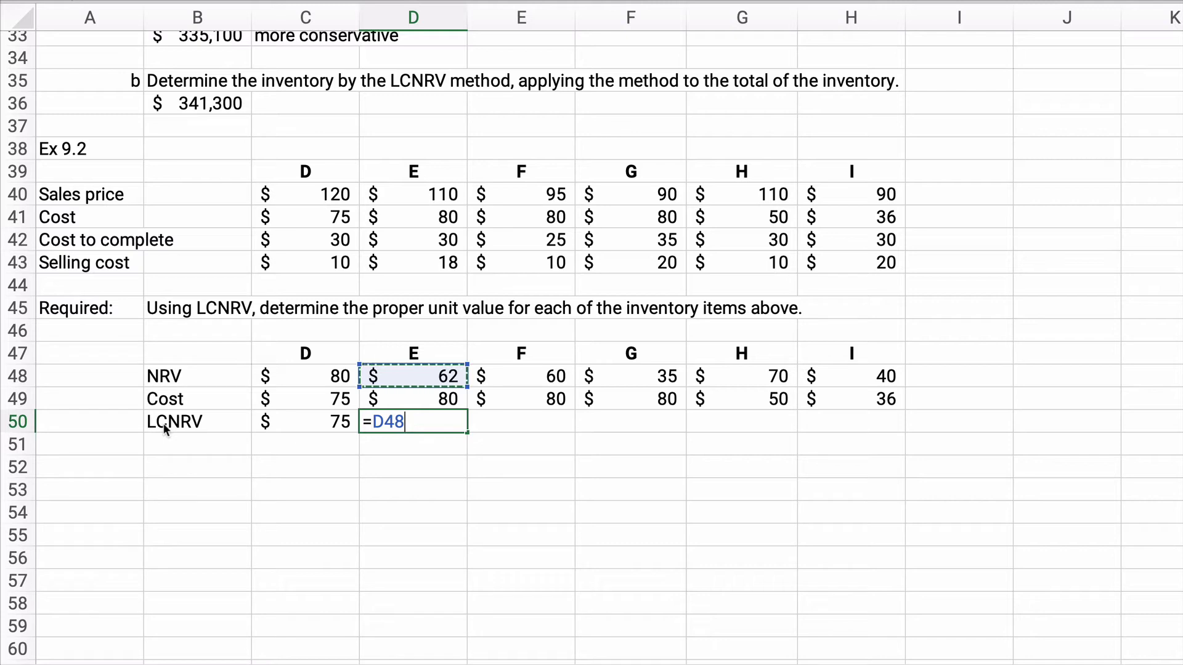
pyautogui.press('Return')
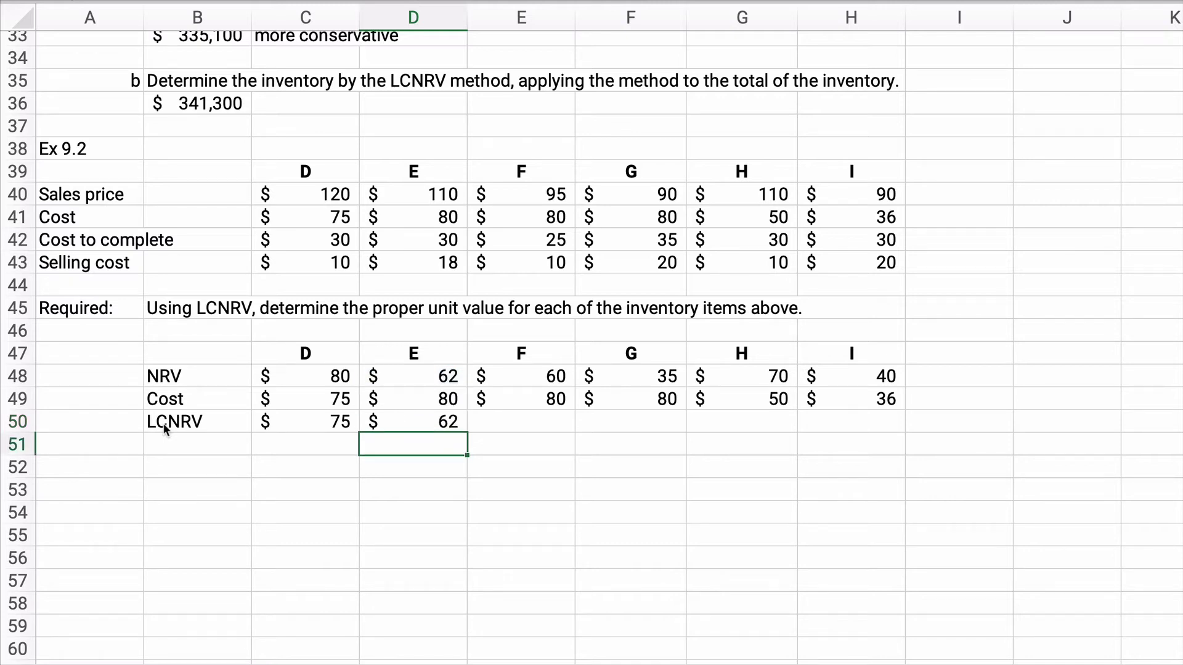
# - Set item F's LCNRV in E50 to its NRV with =E48 and fill the formula into F50 for item G
pyautogui.click(522, 420)
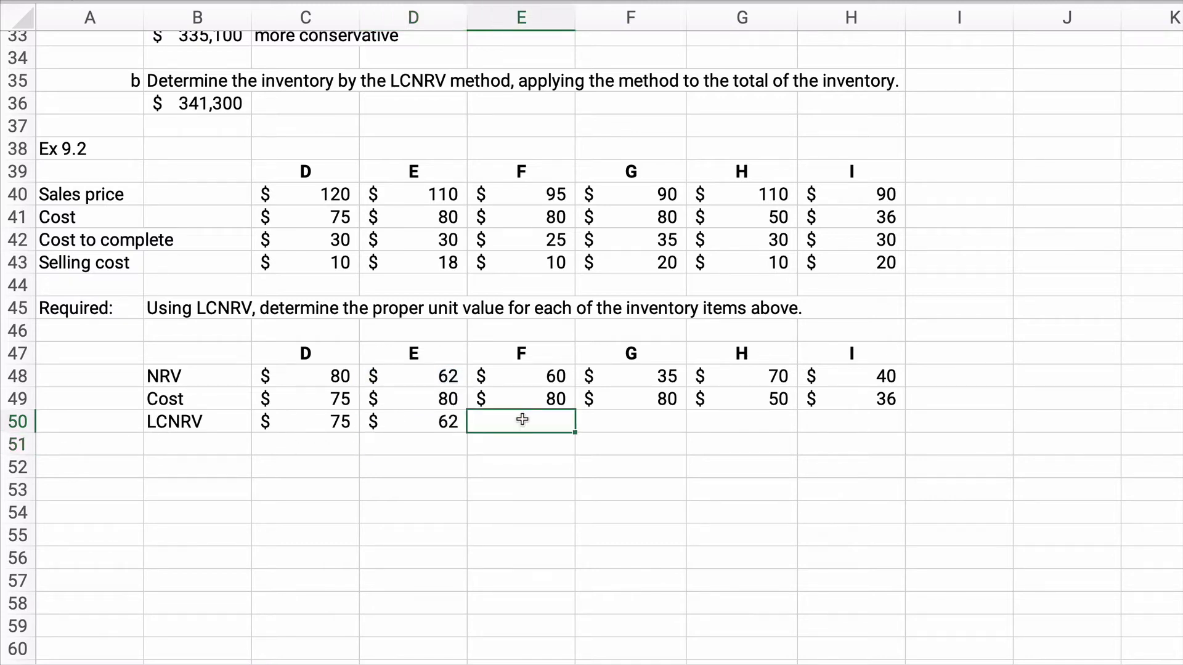
pyautogui.doubleClick(523, 420)
pyautogui.write('=E48')
pyautogui.press('Return')
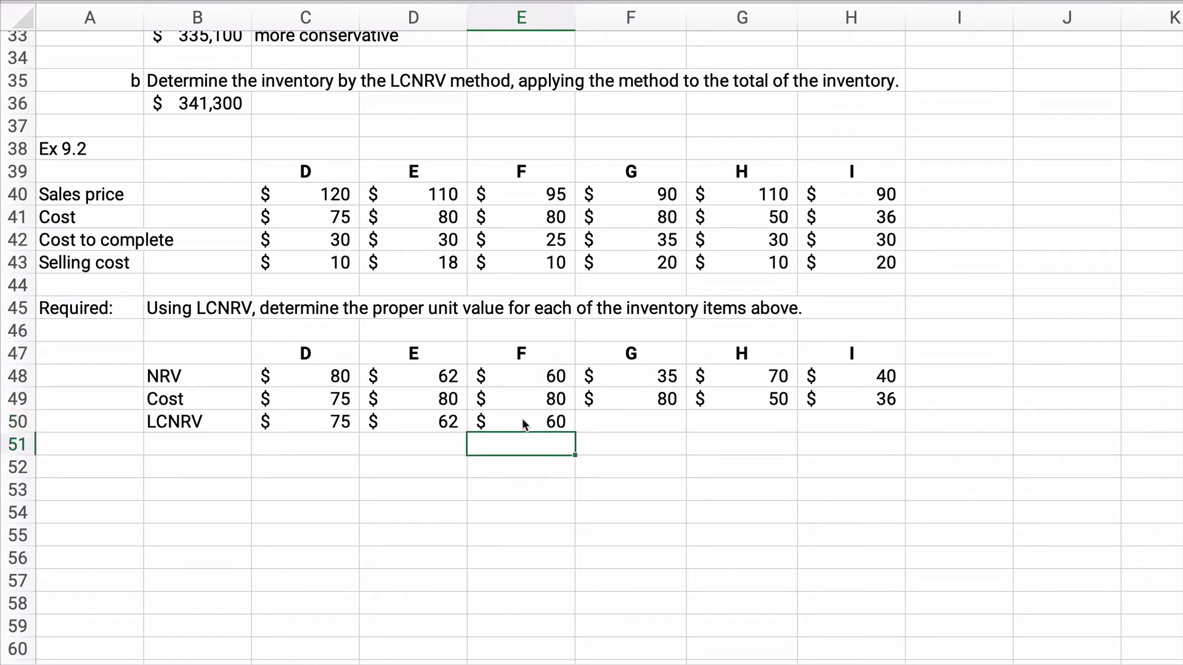
pyautogui.click(522, 424)
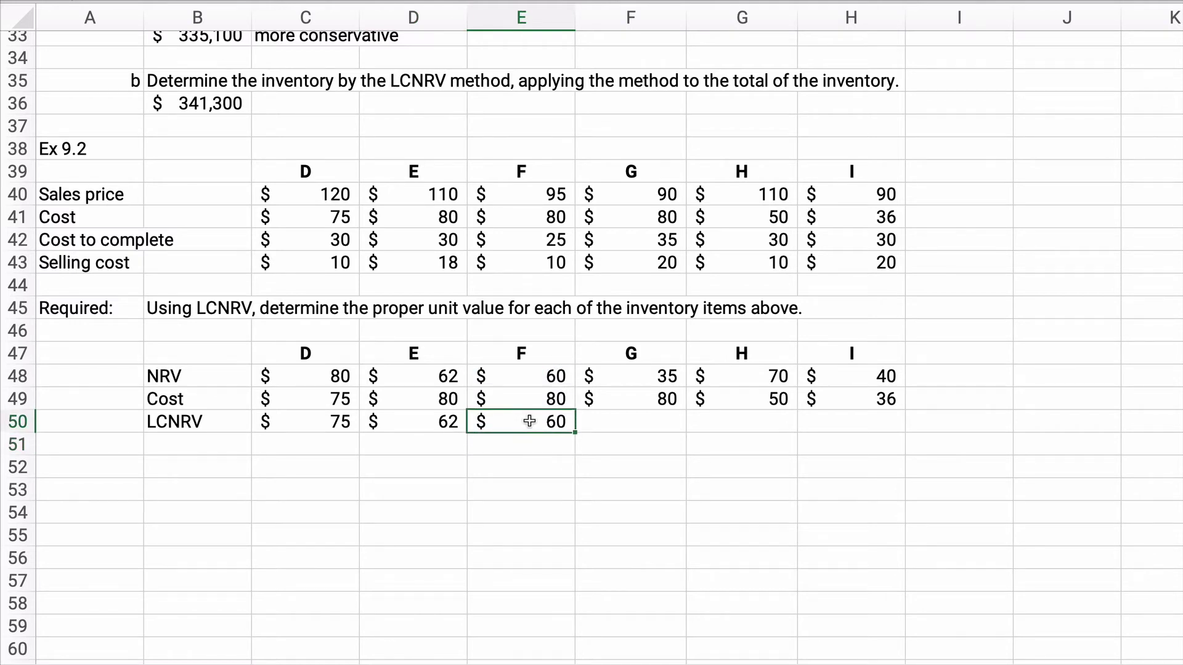
pyautogui.moveTo(575, 433); pyautogui.dragTo(650, 433)
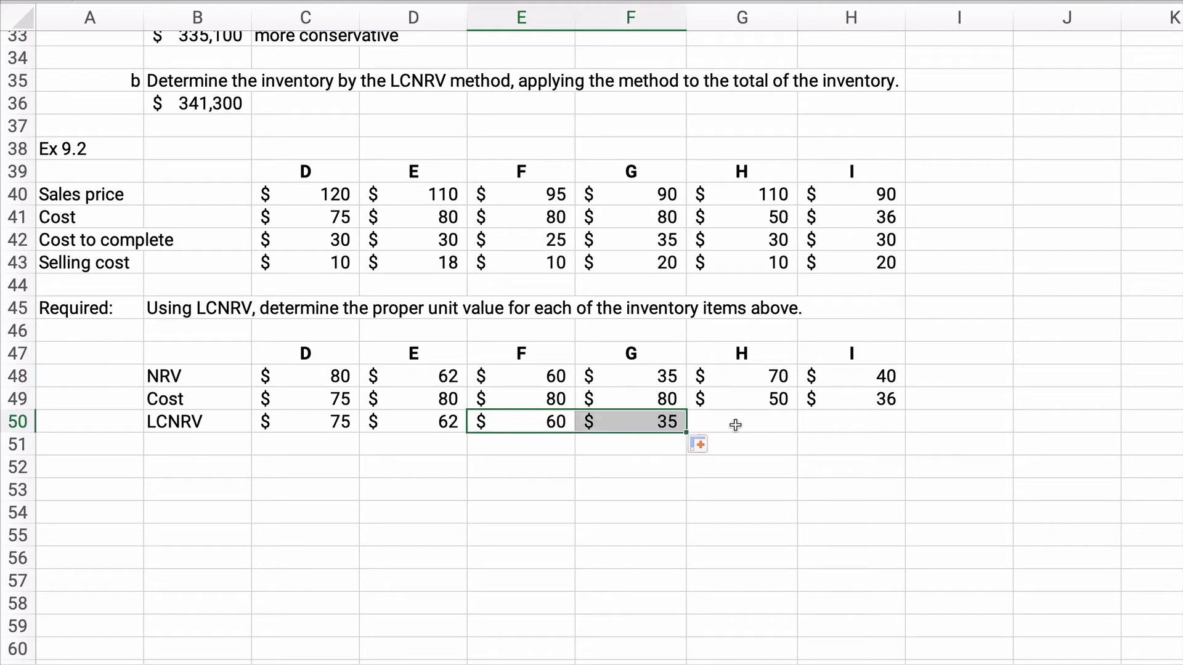
# - Set the LCNRV of items H and I to their costs, using =G49 in G50 and =H49 in H50
pyautogui.click(737, 425)
pyautogui.write('=')
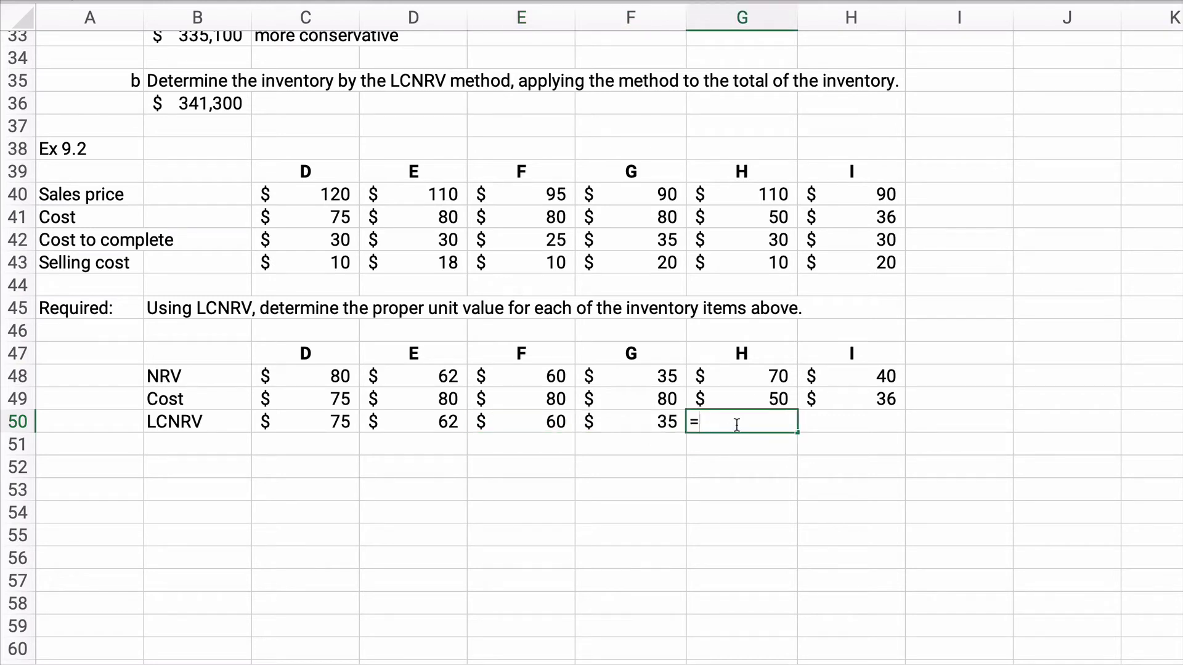
pyautogui.write('G49')
pyautogui.press('Return')
pyautogui.click(735, 424)
pyautogui.press('Right')
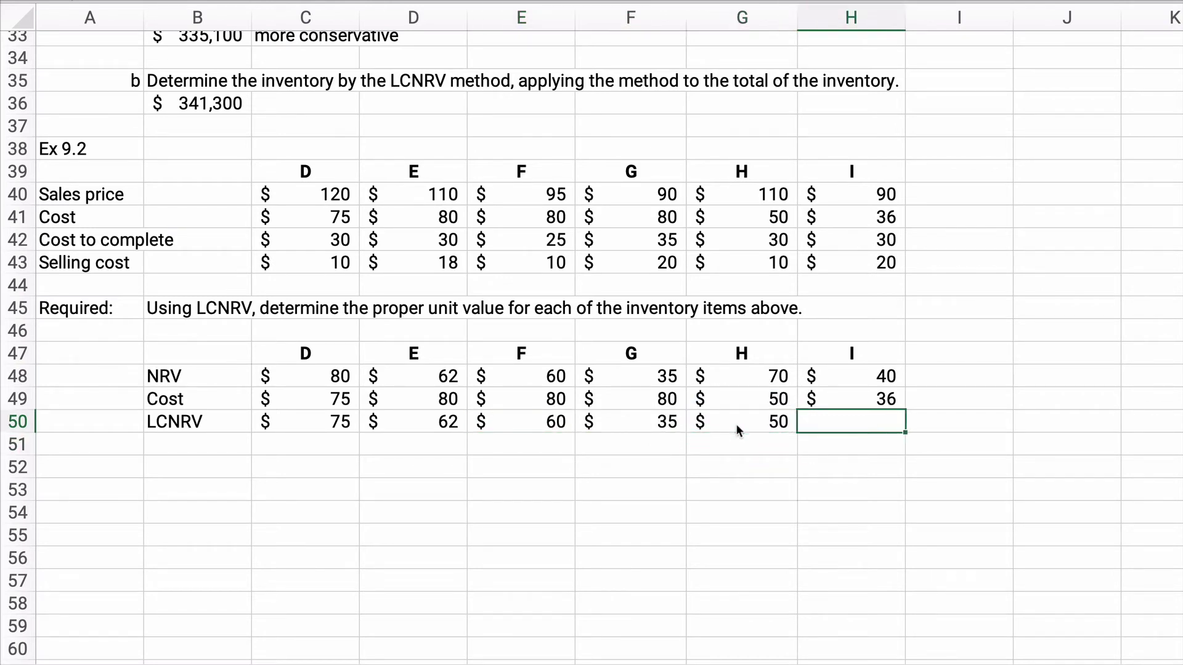
pyautogui.write('=H49')
pyautogui.press('Return')
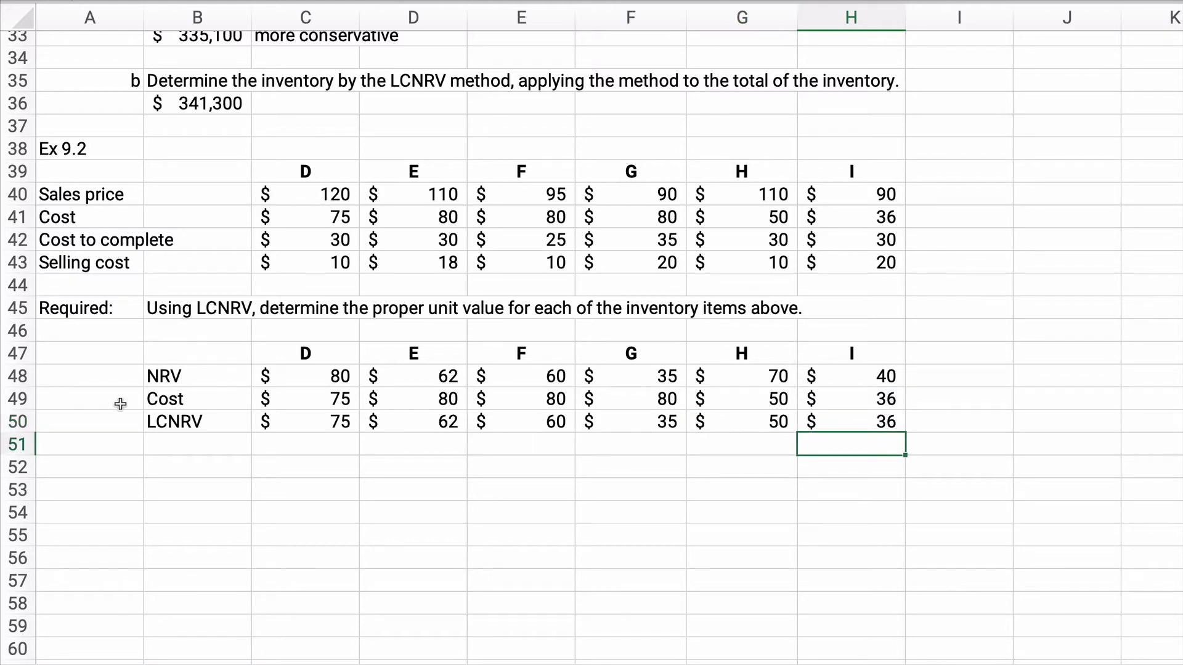
# - Highlight the LCNRV row B50:H50 in yellow
pyautogui.click(154, 421)
pyautogui.moveTo(267, 417); pyautogui.dragTo(840, 419)
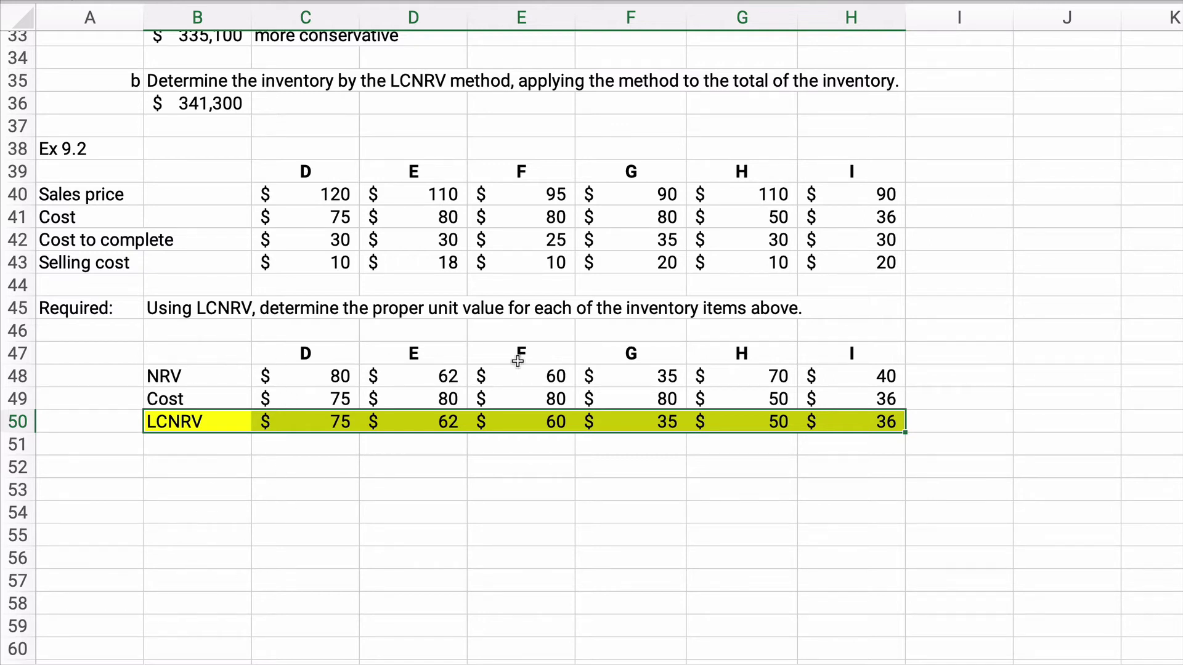
# - Copy the table B47:H50 and paste it transposed at B53 as values and number formats
pyautogui.moveTo(196, 354); pyautogui.dragTo(890, 418)
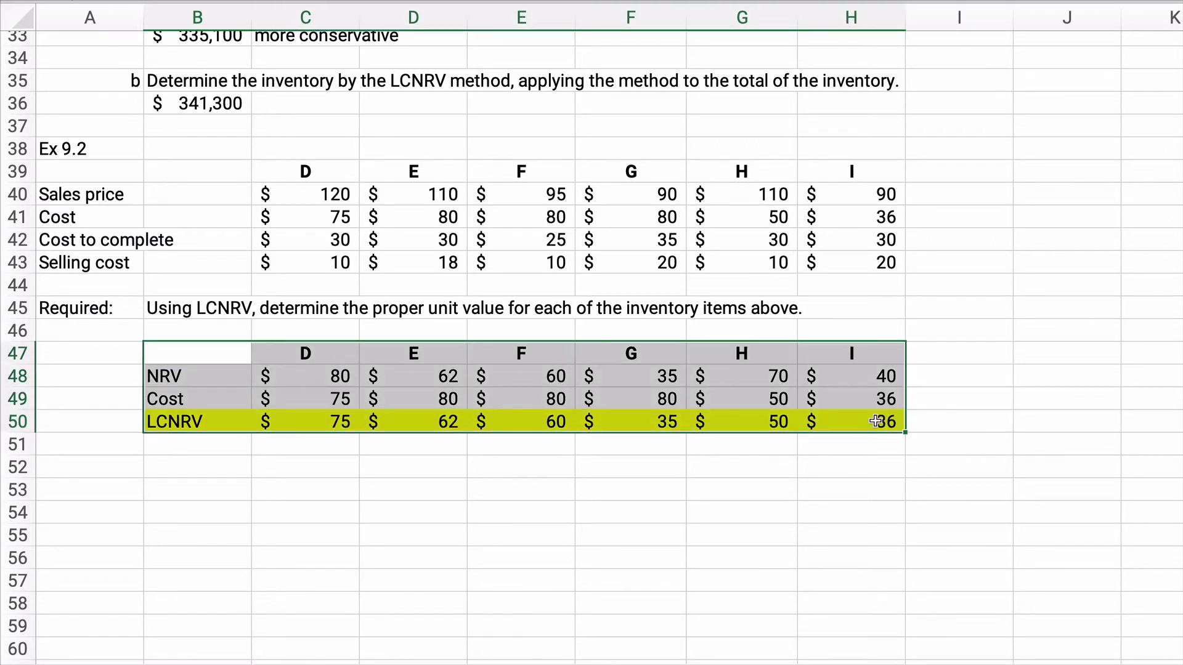
pyautogui.rightClick(387, 402)
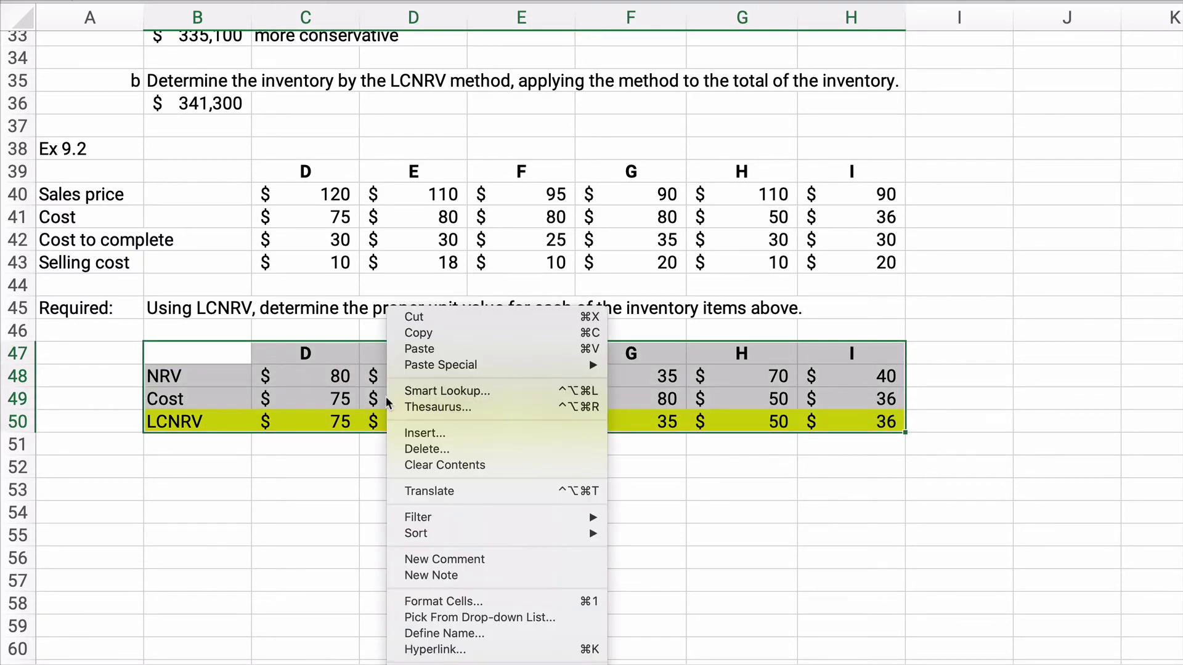
pyautogui.click(419, 333)
pyautogui.scroll(-2, 314, 579)
pyautogui.click(257, 509)
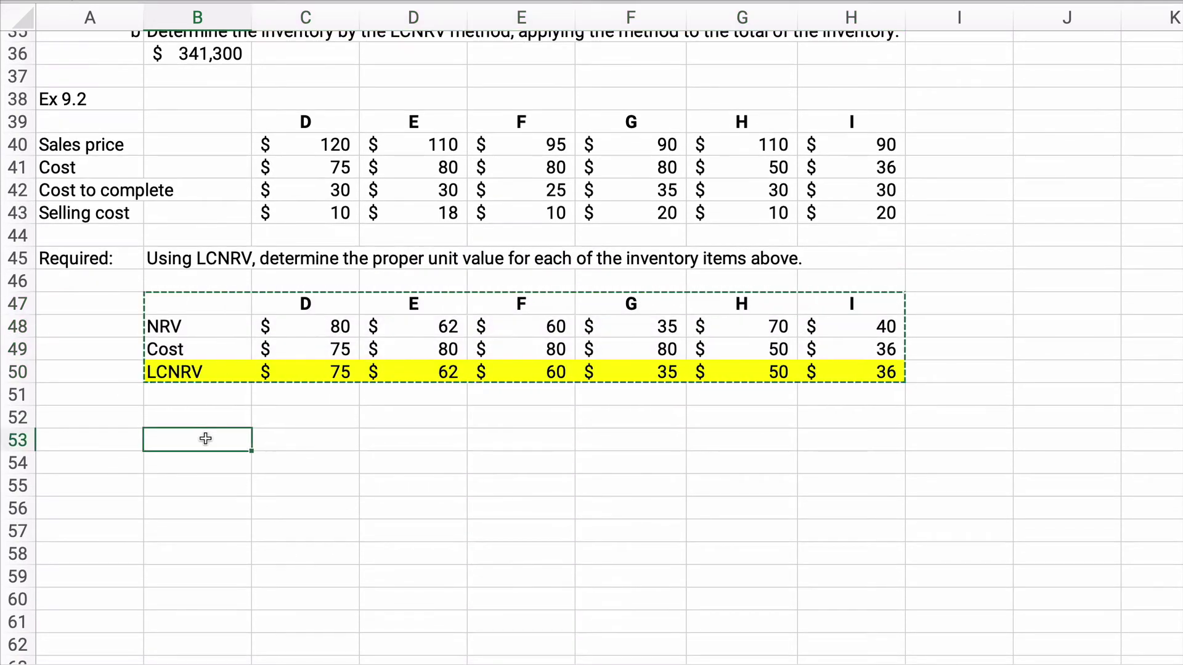
pyautogui.rightClick(205, 437)
pyautogui.moveTo(249, 394)
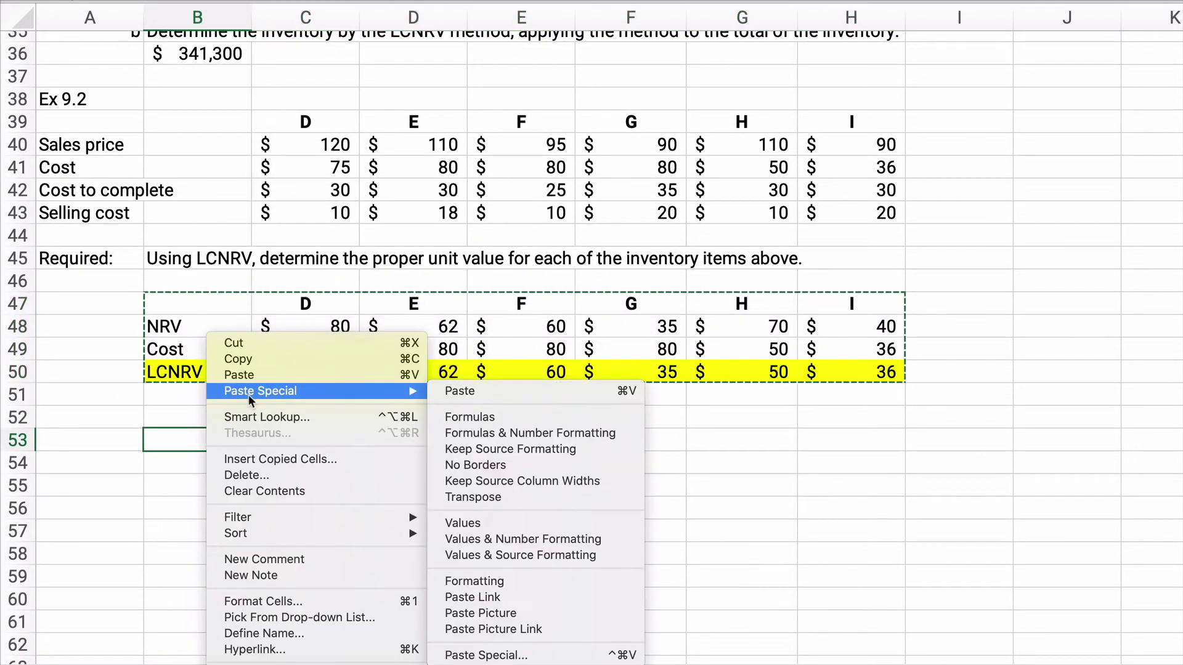
pyautogui.click(487, 655)
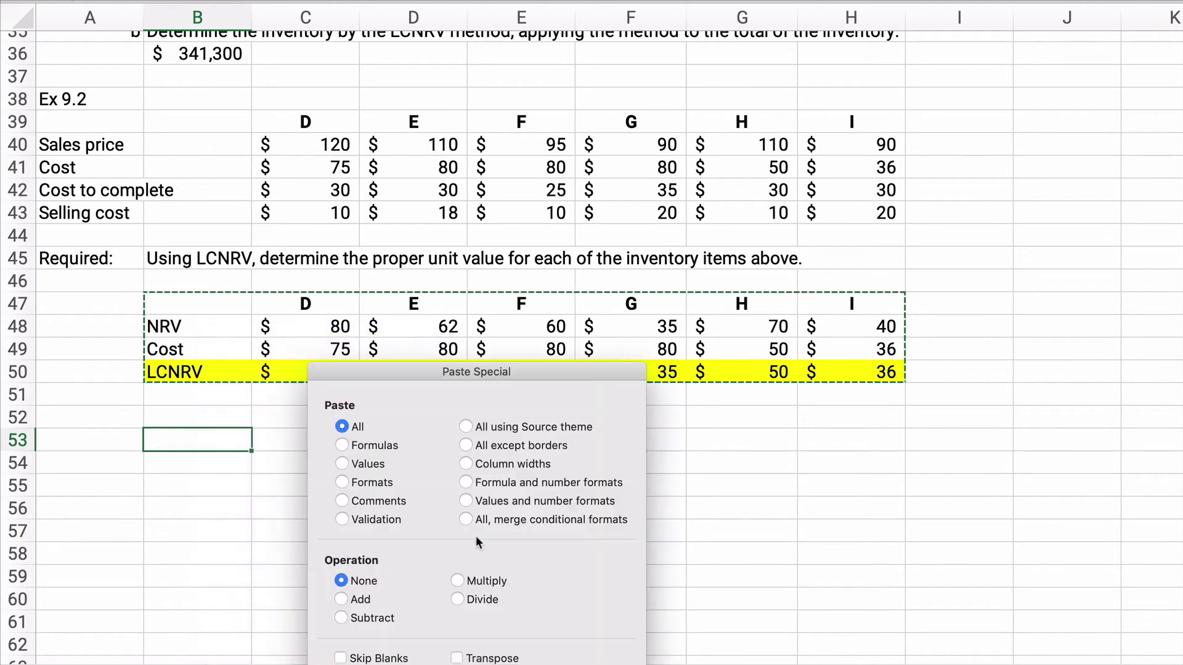
pyautogui.click(343, 463)
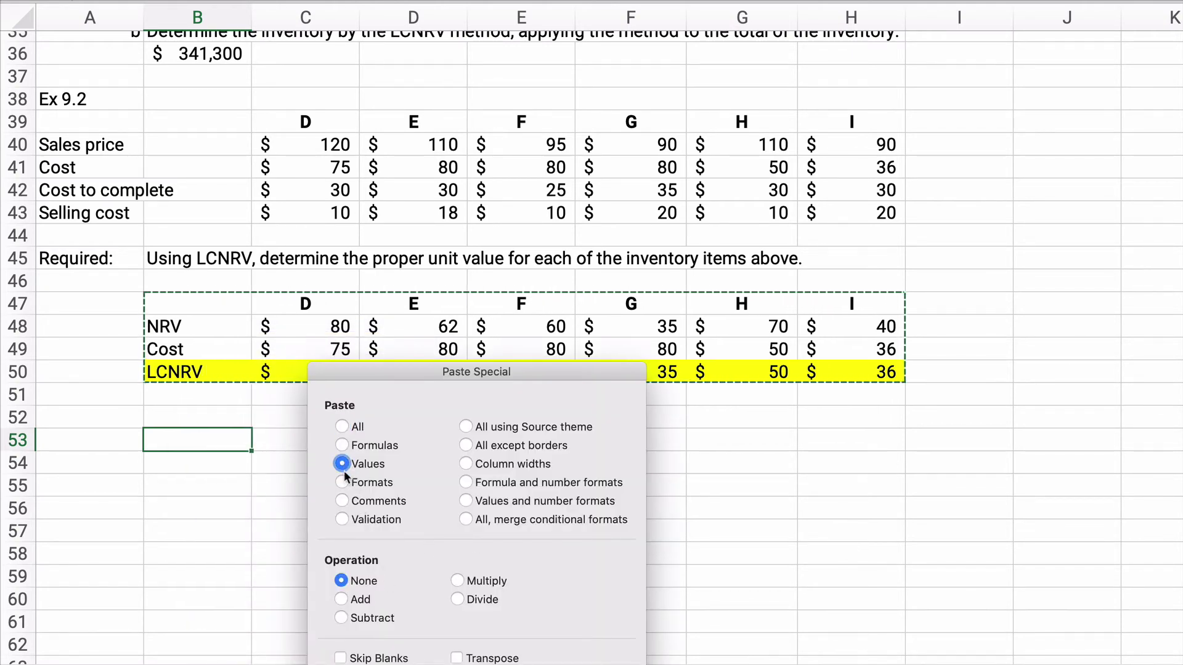
pyautogui.click(466, 500)
pyautogui.moveTo(501, 377); pyautogui.dragTo(512, 313)
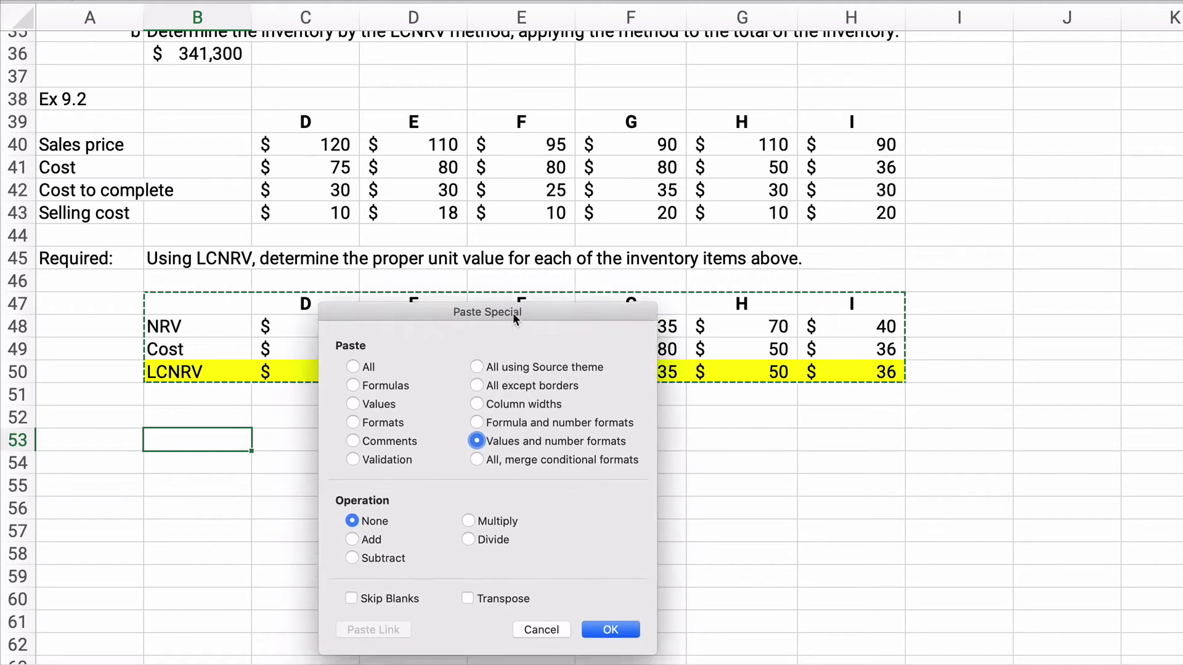
pyautogui.click(467, 593)
pyautogui.click(609, 624)
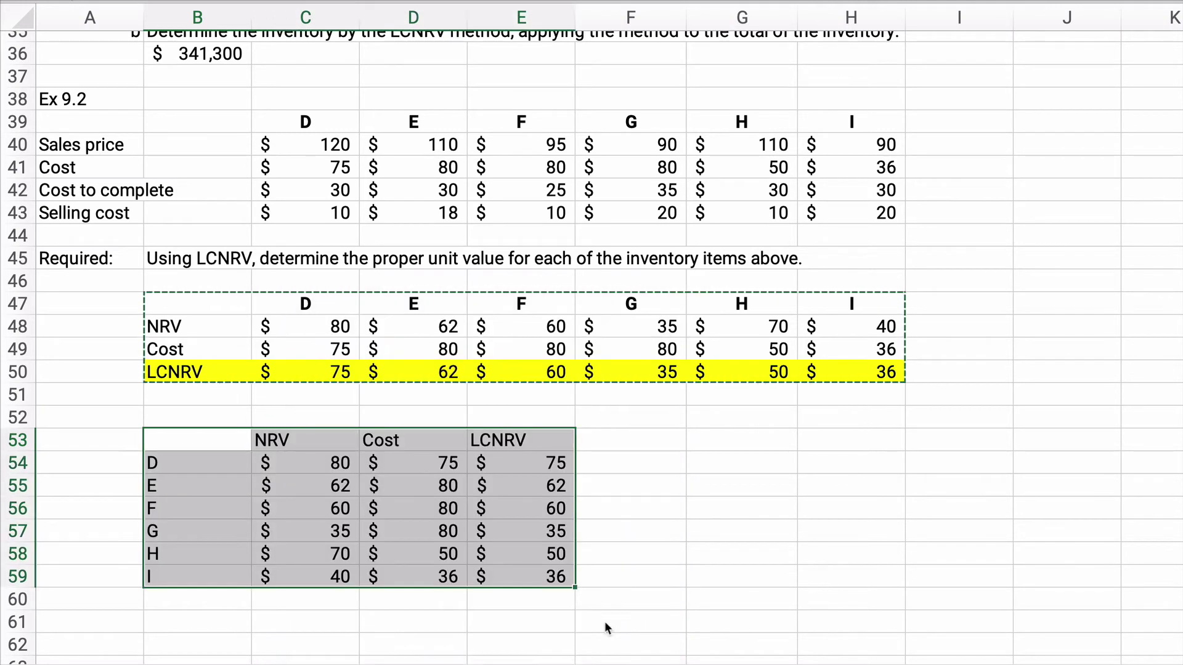
pyautogui.click(106, 600)
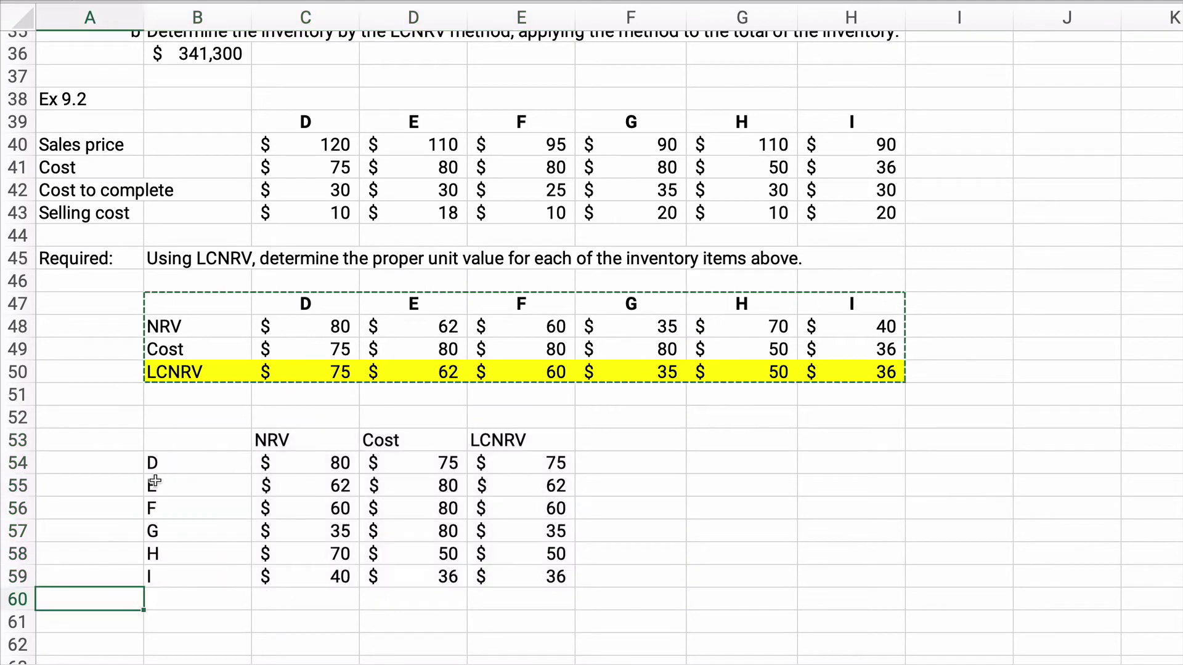
pyautogui.moveTo(151, 445); pyautogui.dragTo(368, 515)
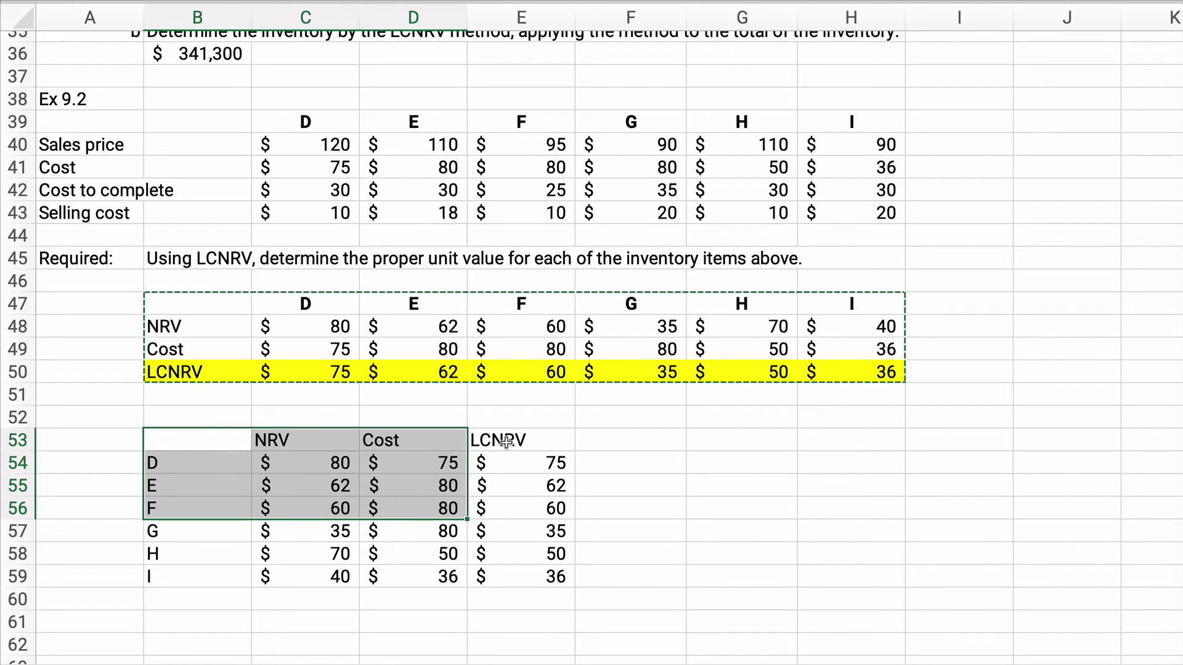
# - Highlight the LCNRV column E53:E59 of the transposed table in yellow
pyautogui.moveTo(506, 441); pyautogui.dragTo(506, 571)
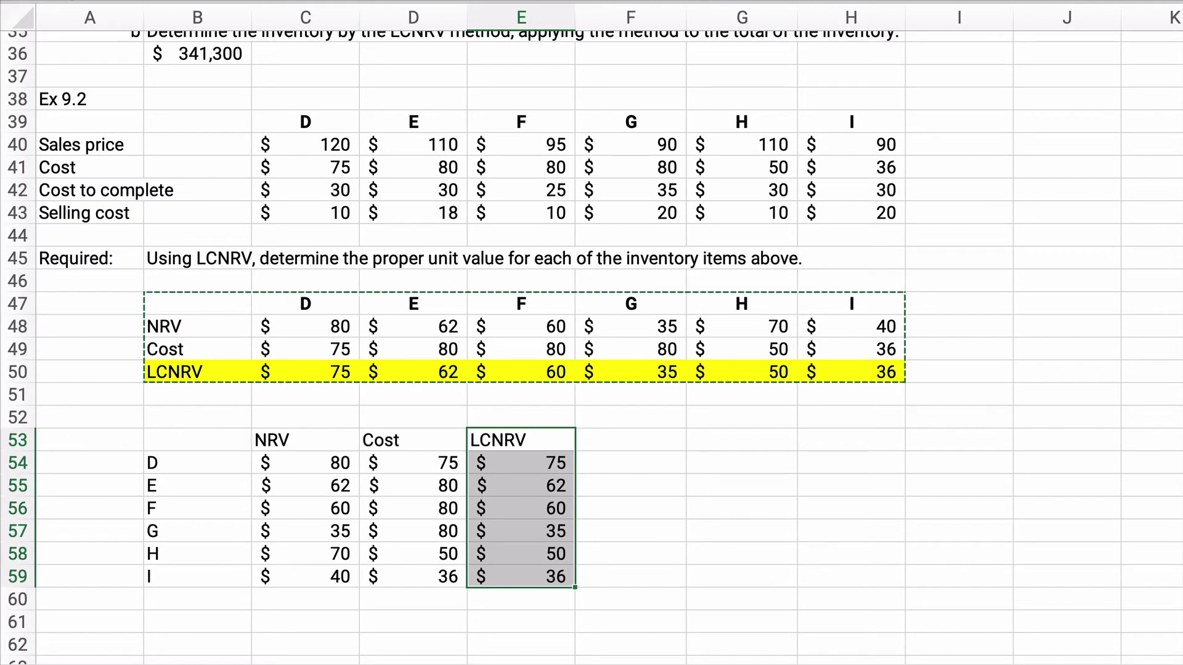
pyautogui.click(688, 563)
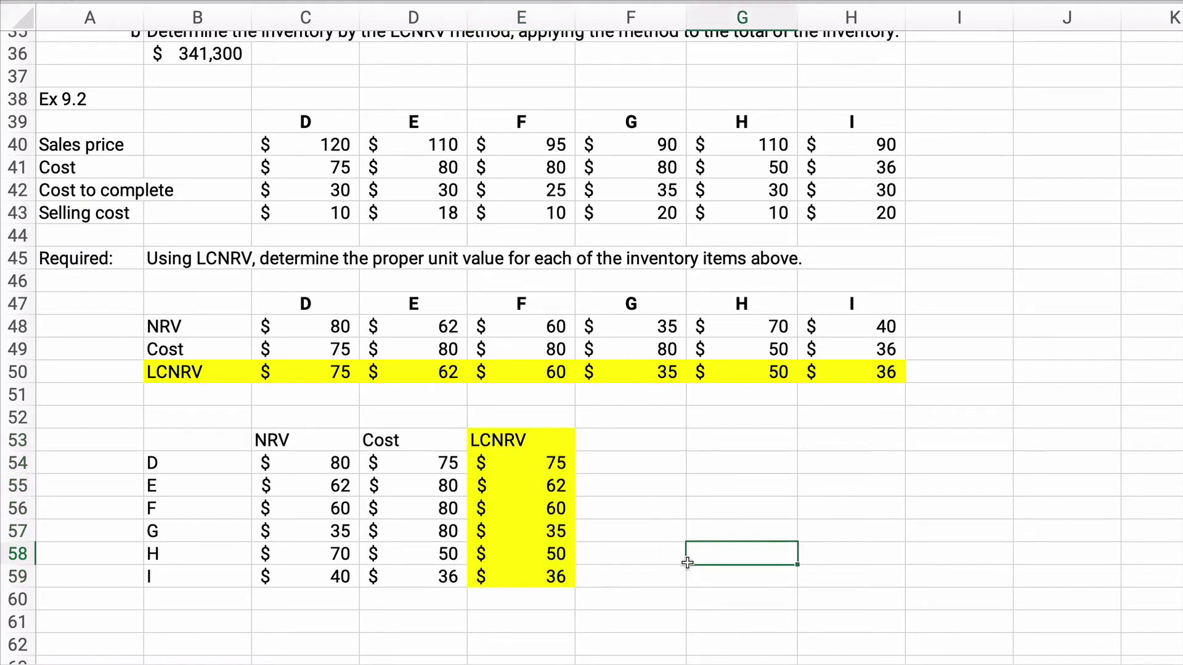
pyautogui.click(550, 510)
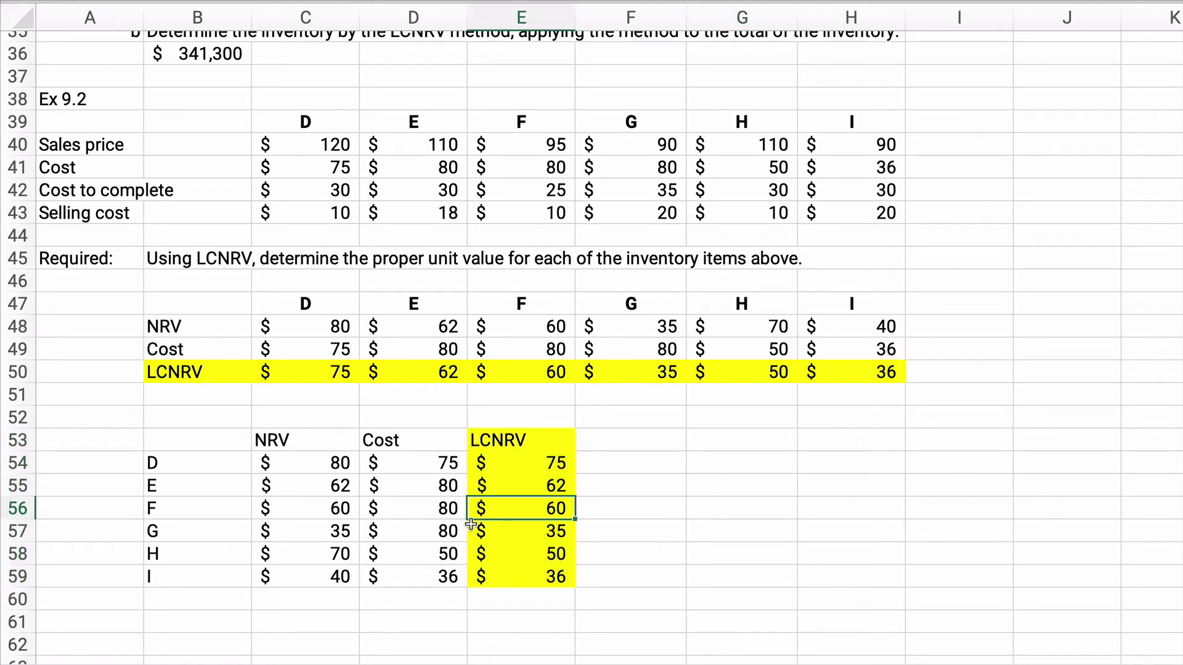
pyautogui.click(432, 517)
pyautogui.click(325, 514)
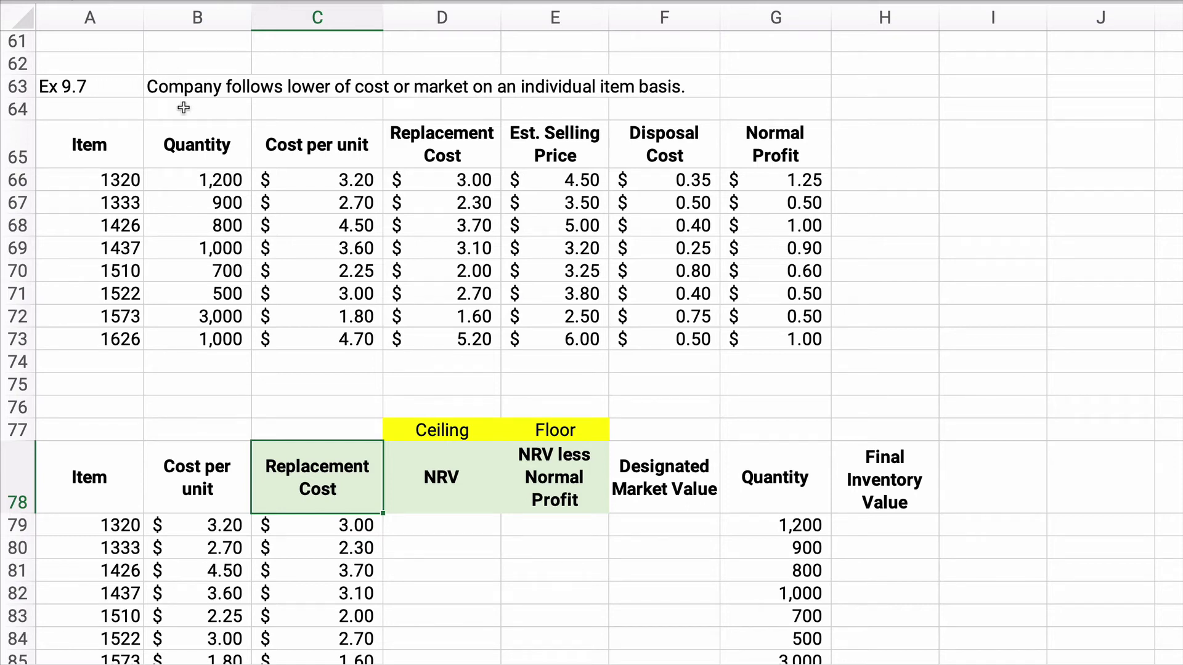
# - Examine the Ex 9.7 item data in A65:G73 and the replacement cost, ceiling and floor columns of the solution table
pyautogui.moveTo(173, 101); pyautogui.dragTo(651, 102)
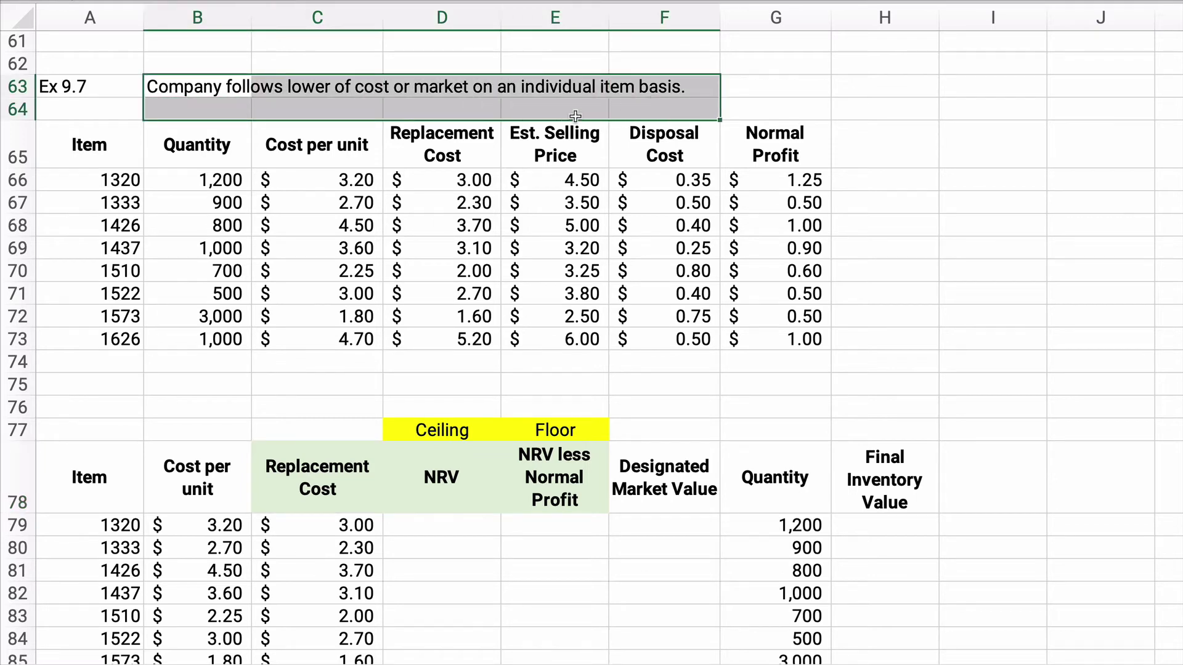
pyautogui.moveTo(122, 141); pyautogui.dragTo(752, 331)
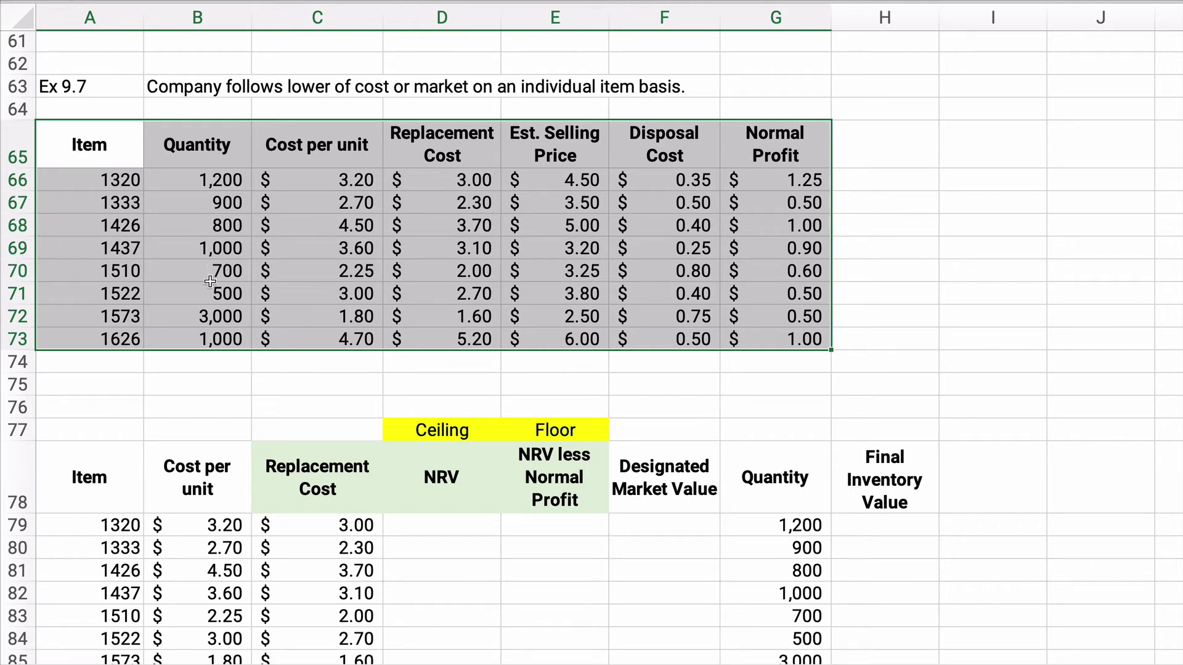
pyautogui.moveTo(228, 86); pyautogui.dragTo(643, 87)
pyautogui.scroll(-1, 206, 273)
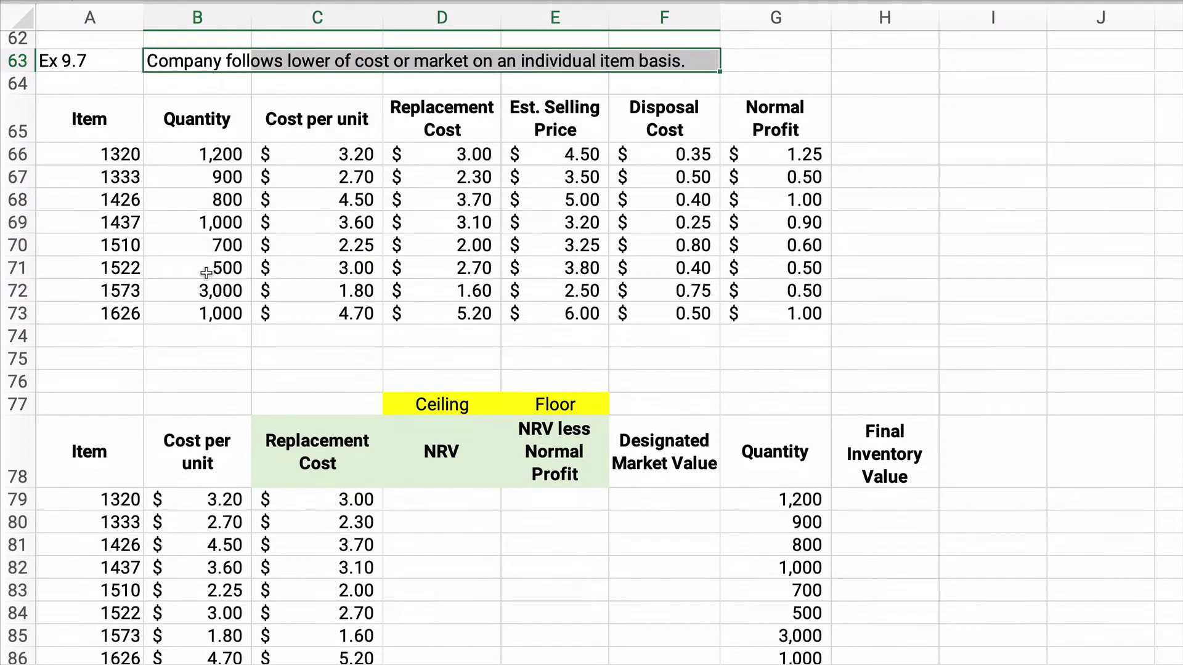
pyautogui.scroll(-3, 206, 273)
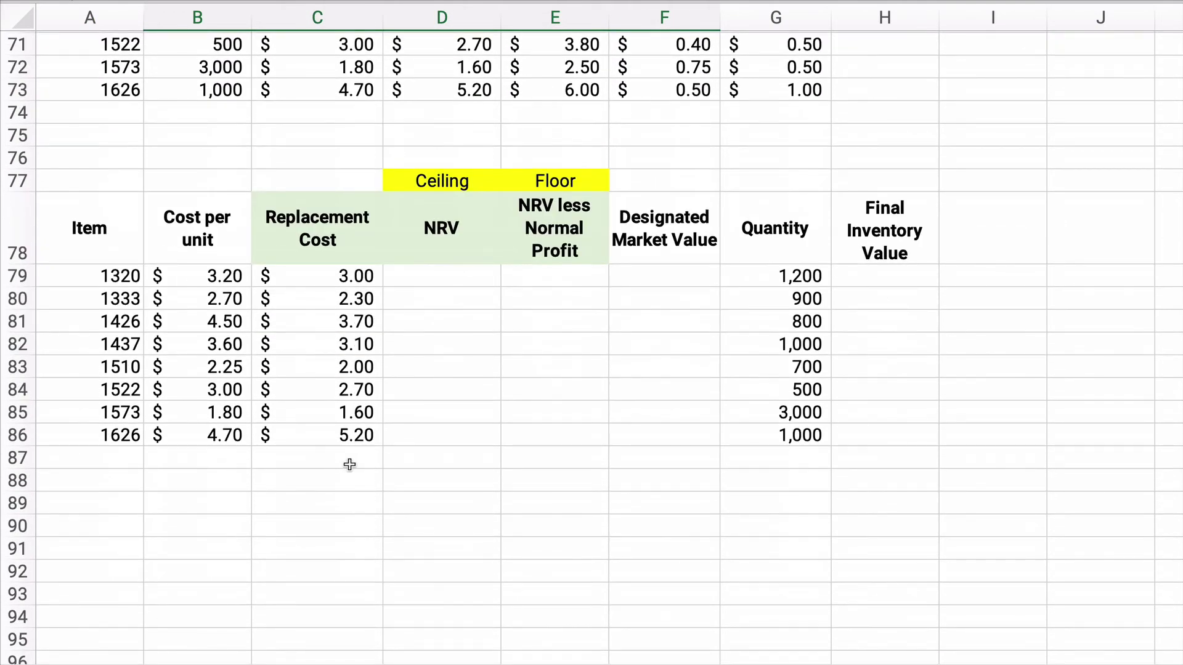
pyautogui.click(320, 234)
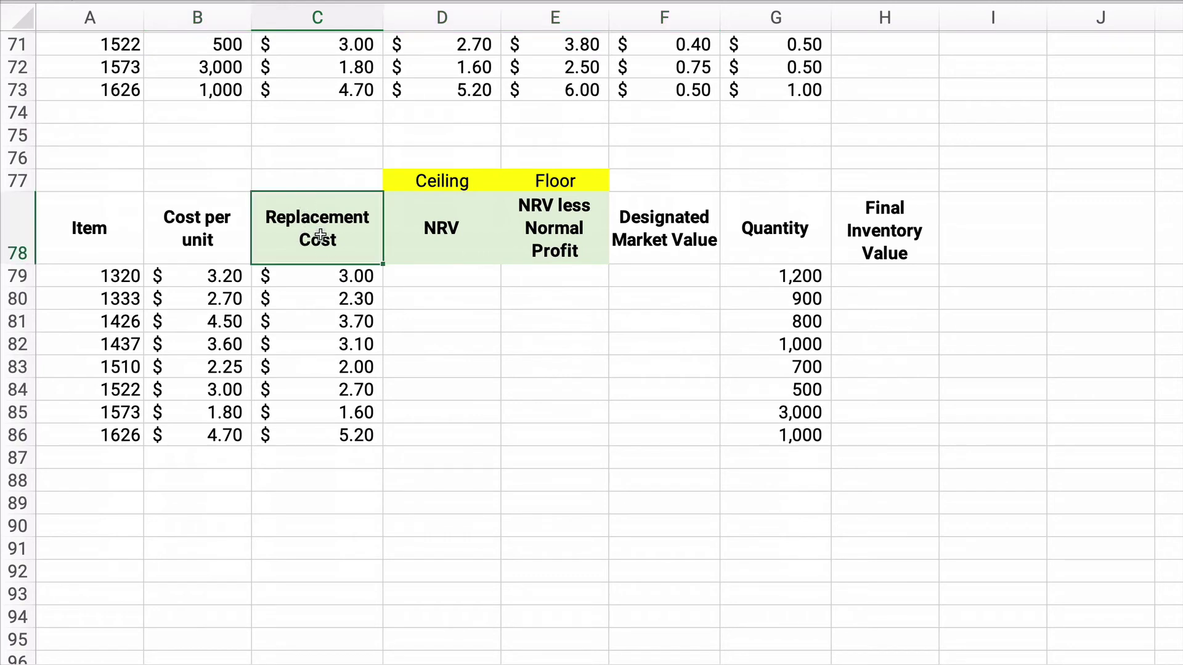
pyautogui.moveTo(321, 235); pyautogui.dragTo(512, 438)
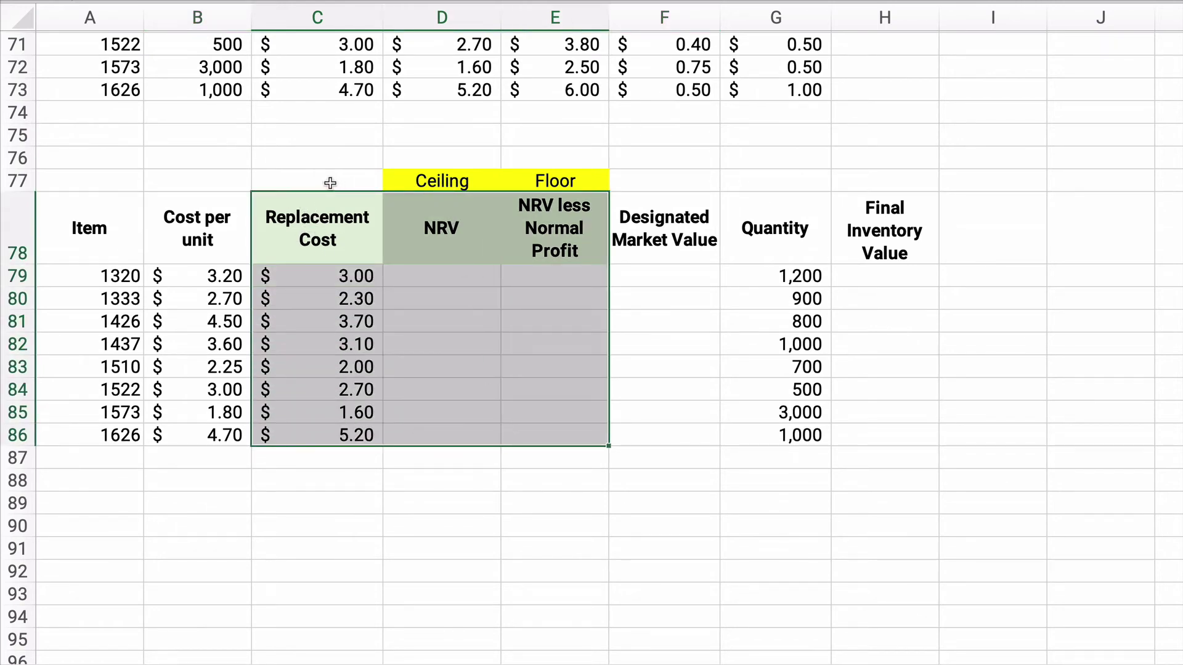
pyautogui.click(434, 234)
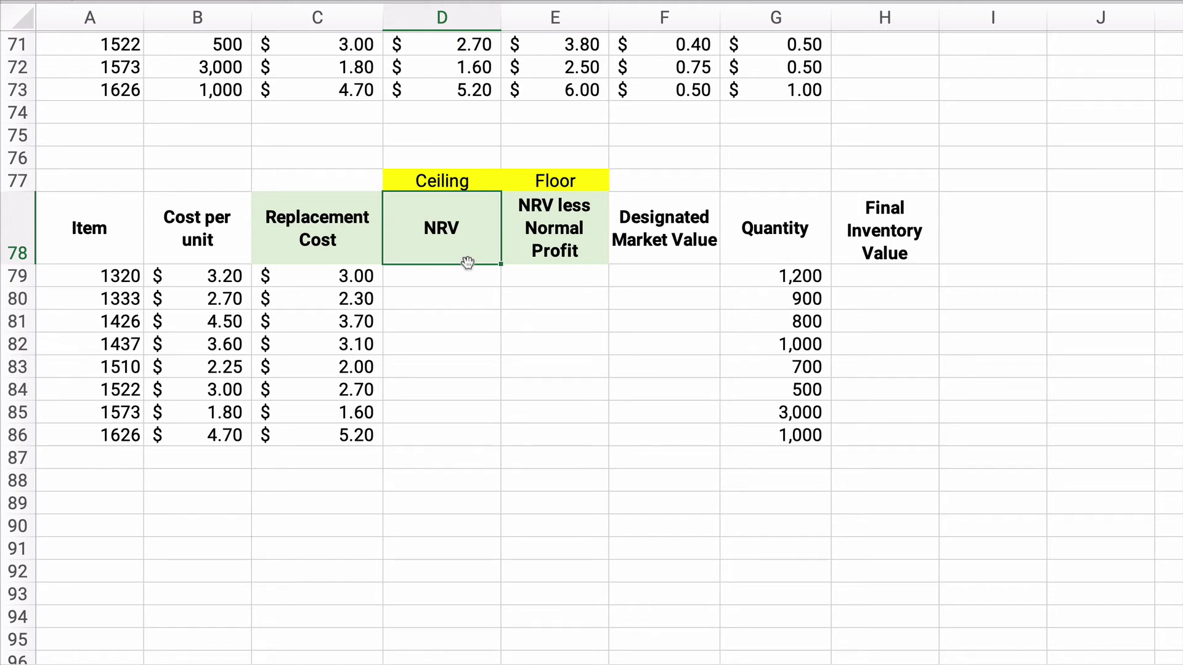
pyautogui.scroll(4, 414, 265)
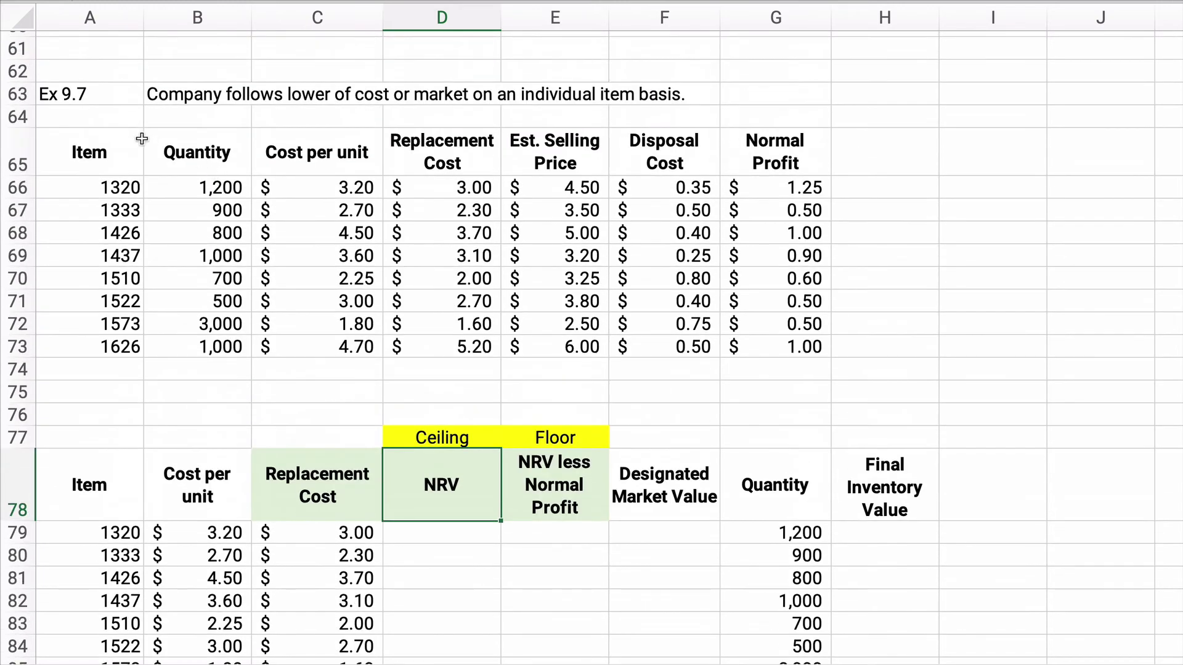
pyautogui.moveTo(92, 151); pyautogui.dragTo(267, 356)
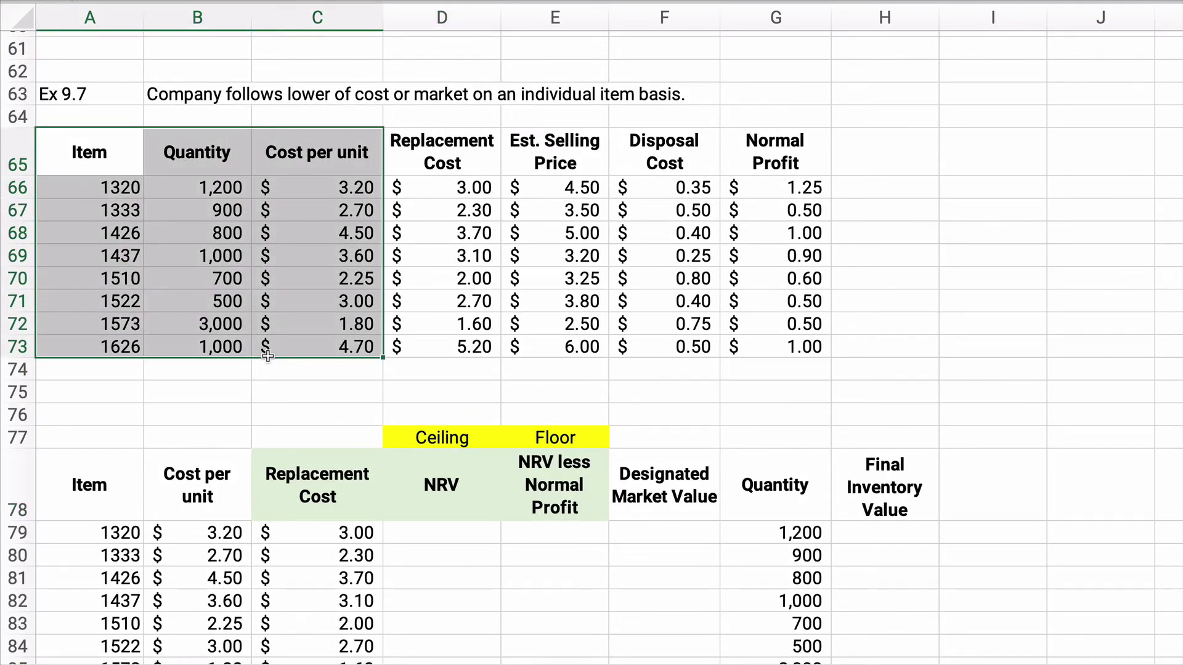
pyautogui.moveTo(317, 157); pyautogui.dragTo(342, 354)
pyautogui.moveTo(438, 136); pyautogui.dragTo(766, 356)
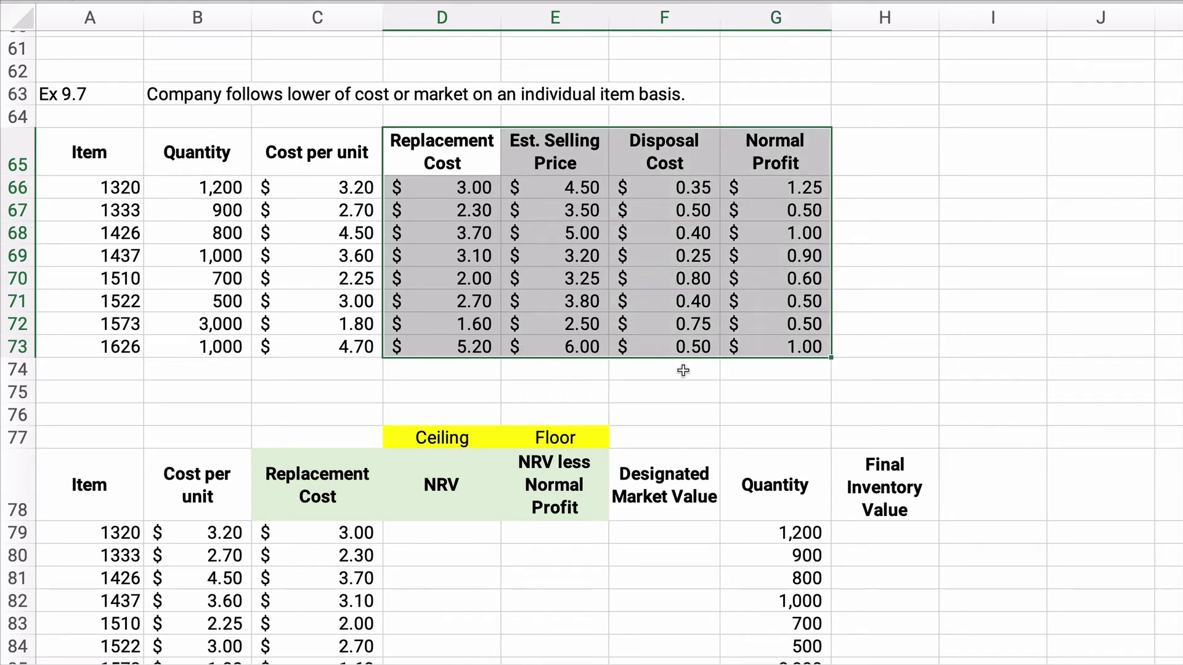
pyautogui.click(310, 475)
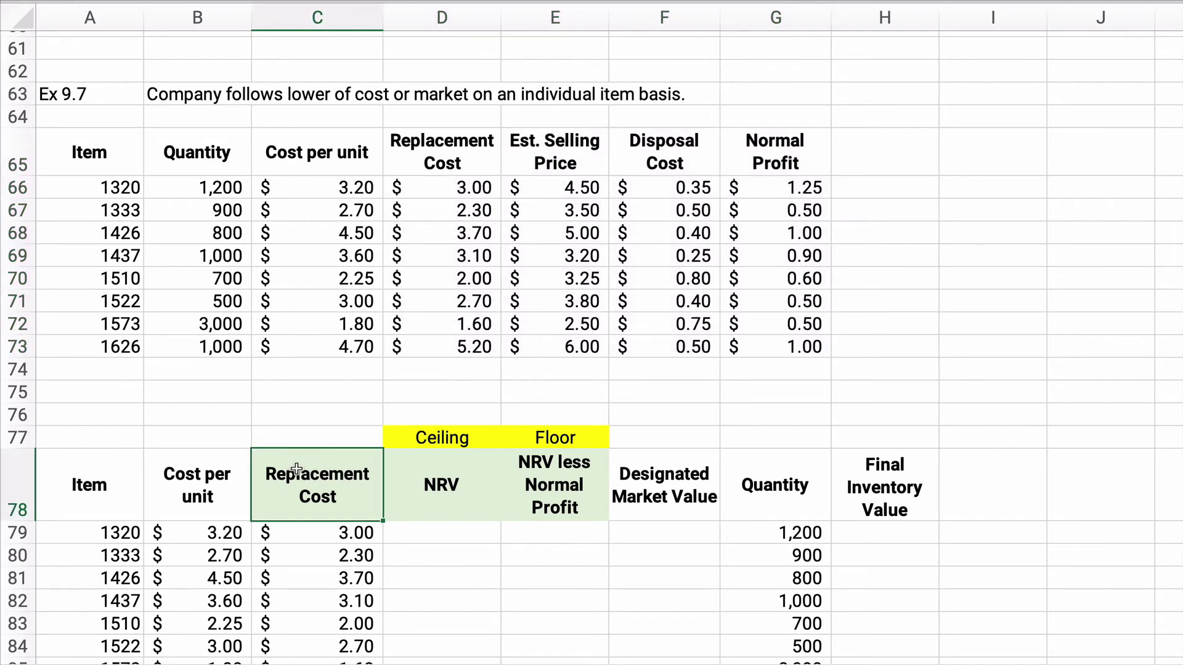
# - Calculate item 1320's NRV in D79 as selling price less disposal cost with =E66-F66 and fill the formula down to D86
pyautogui.scroll(-1, 294, 469)
pyautogui.scroll(-2, 294, 470)
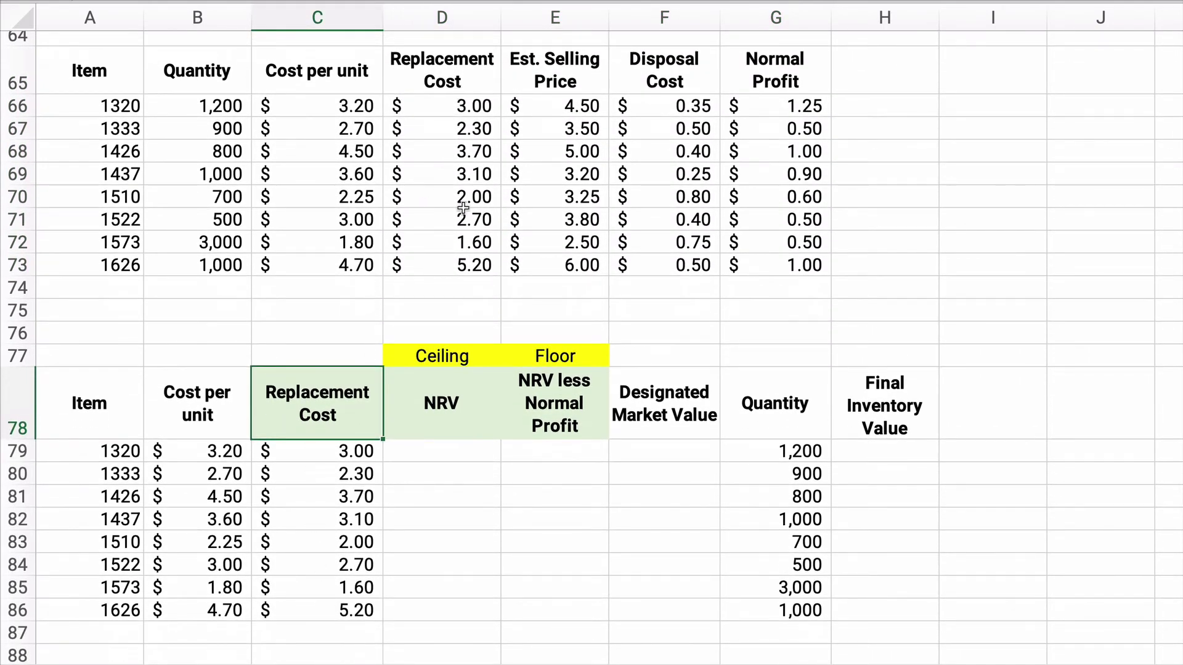
pyautogui.click(436, 451)
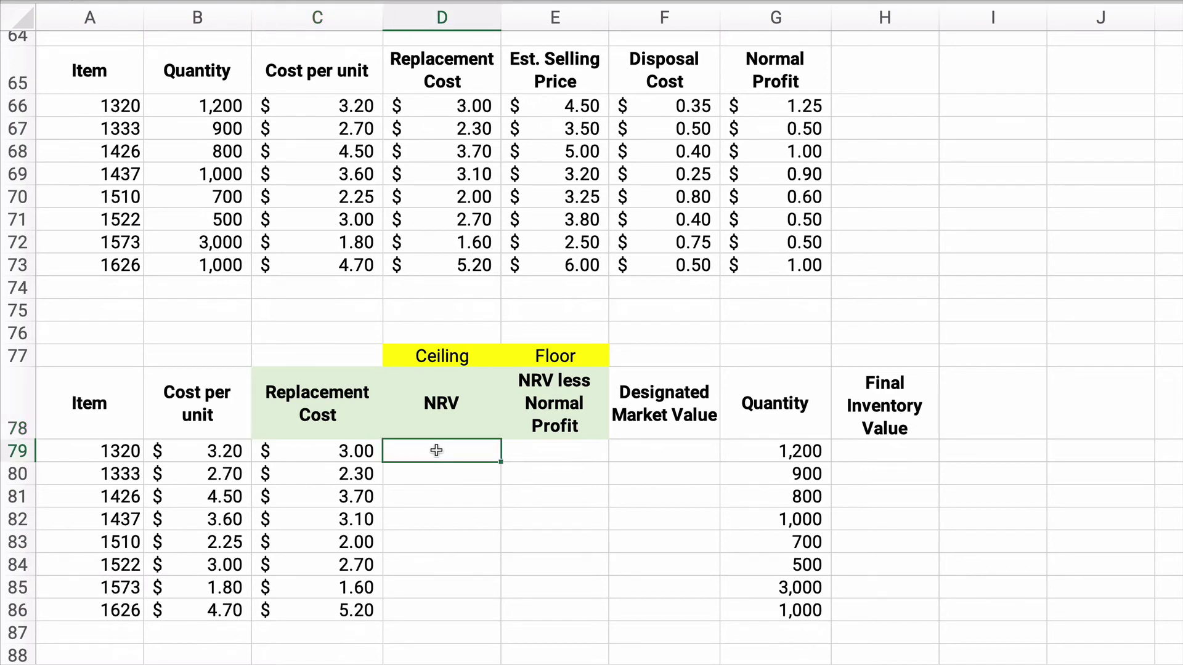
pyautogui.doubleClick(437, 450)
pyautogui.write('=')
pyautogui.click(579, 107)
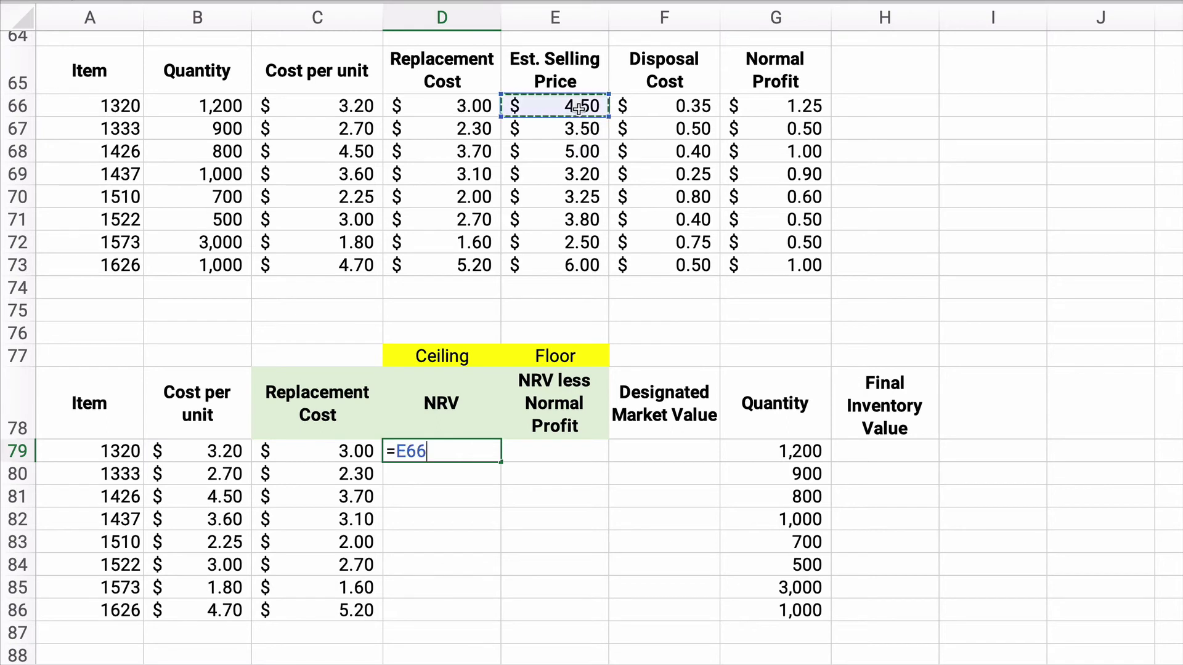
pyautogui.write('-')
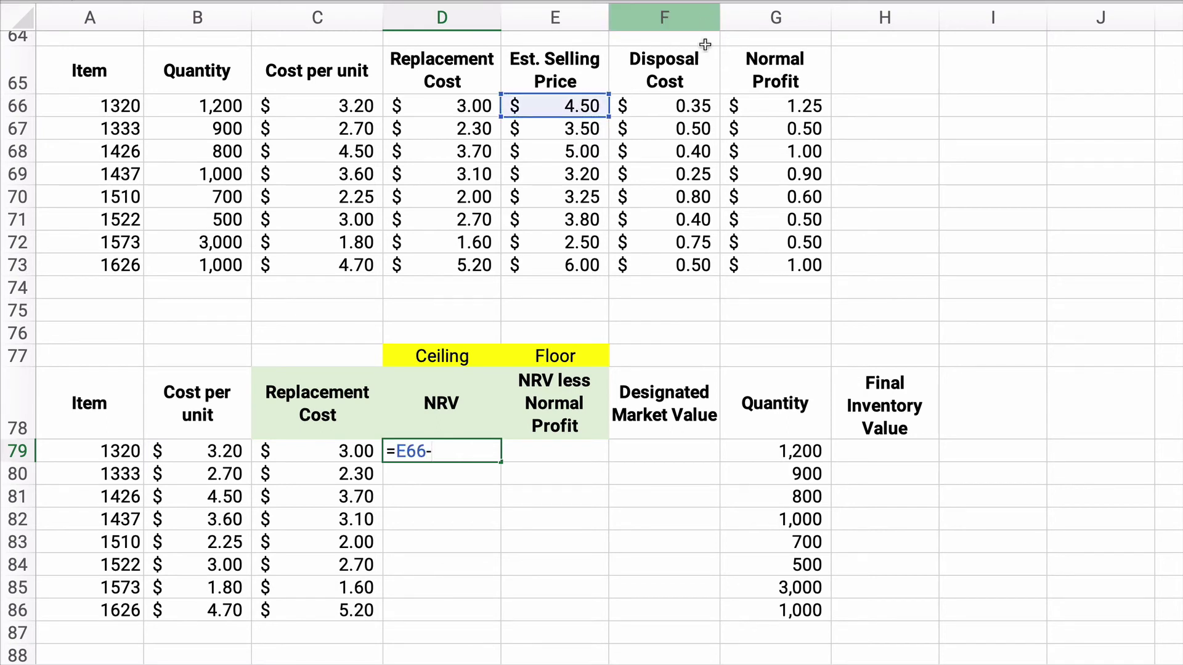
pyautogui.click(689, 106)
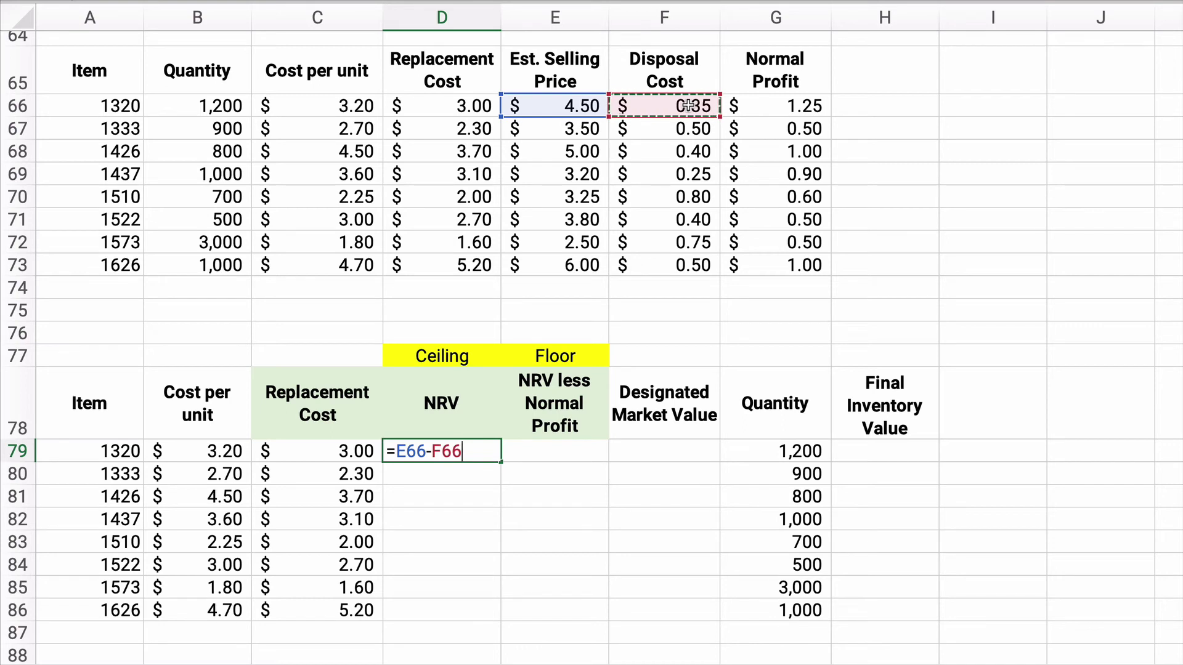
pyautogui.press('Return')
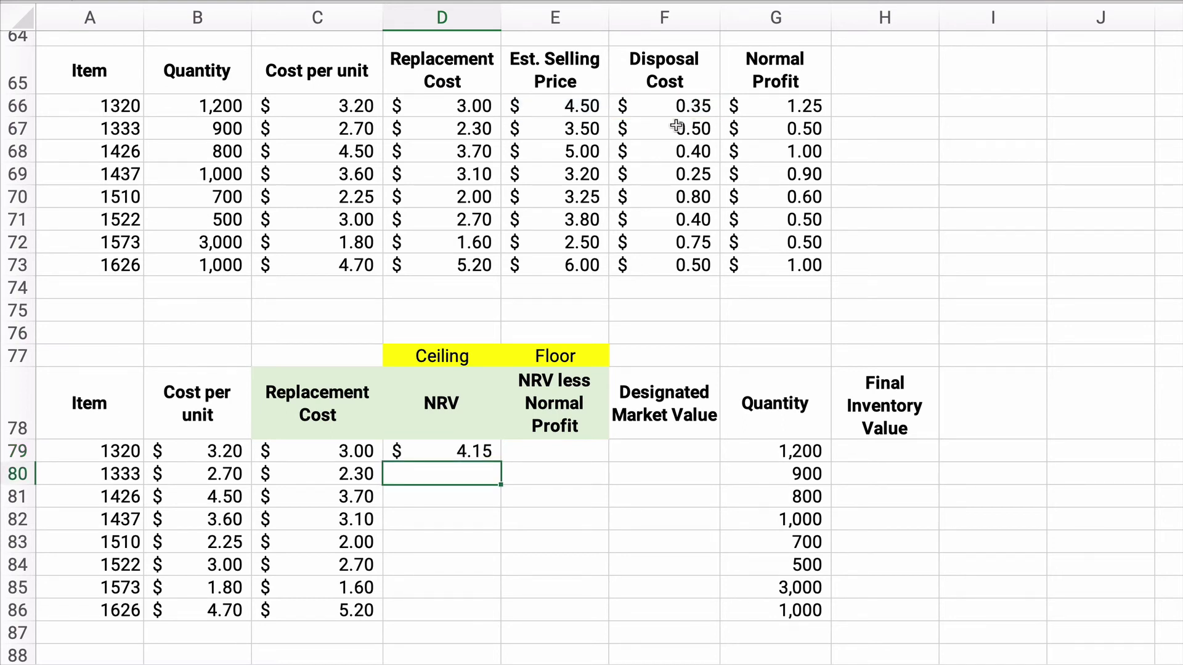
pyautogui.click(470, 454)
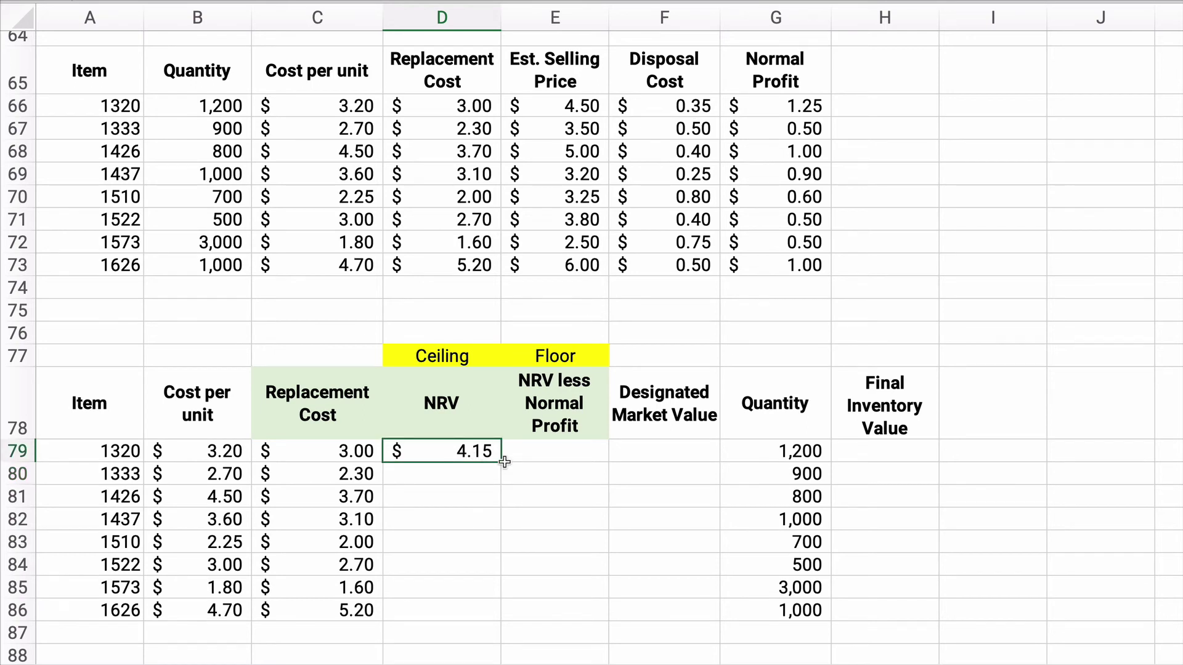
pyautogui.moveTo(500, 462); pyautogui.dragTo(498, 616)
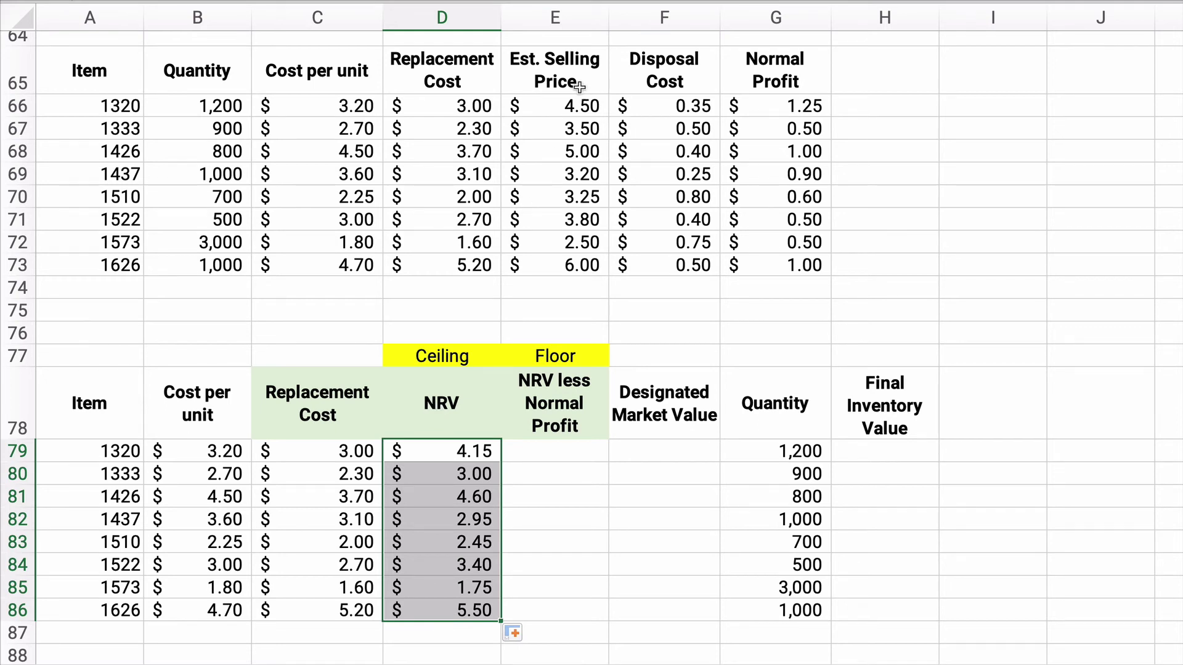
# - Calculate item 1320's NRV less normal profit in E79 with =D79-G66 and fill the formula down to E86
pyautogui.click(559, 450)
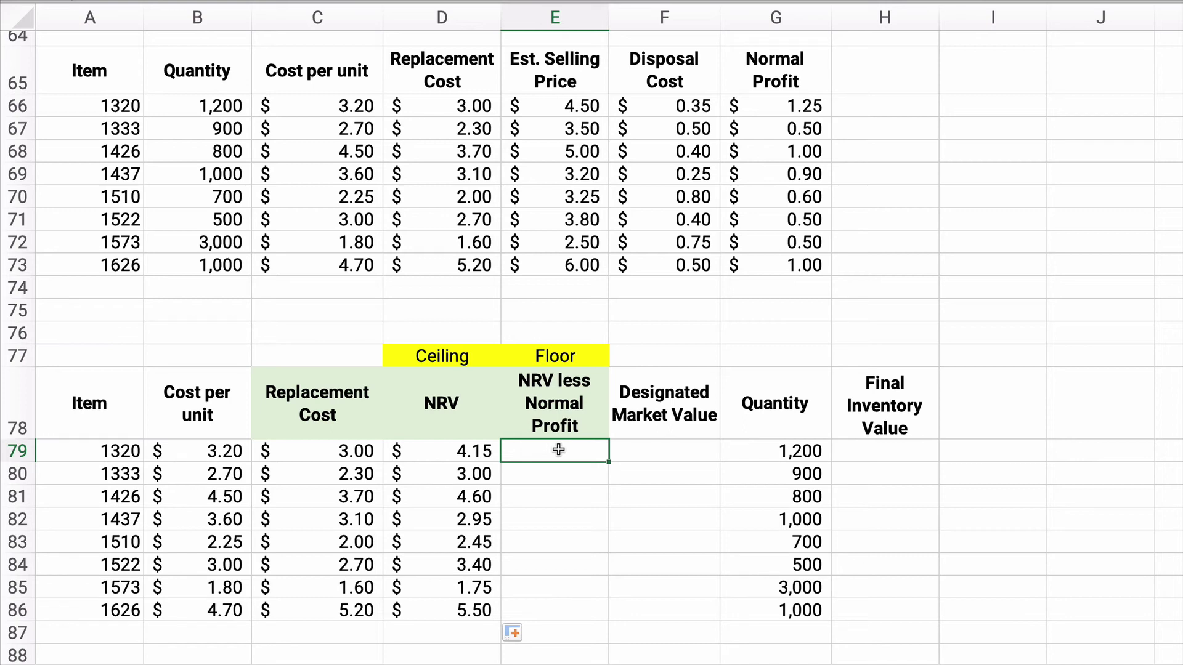
pyautogui.write('=')
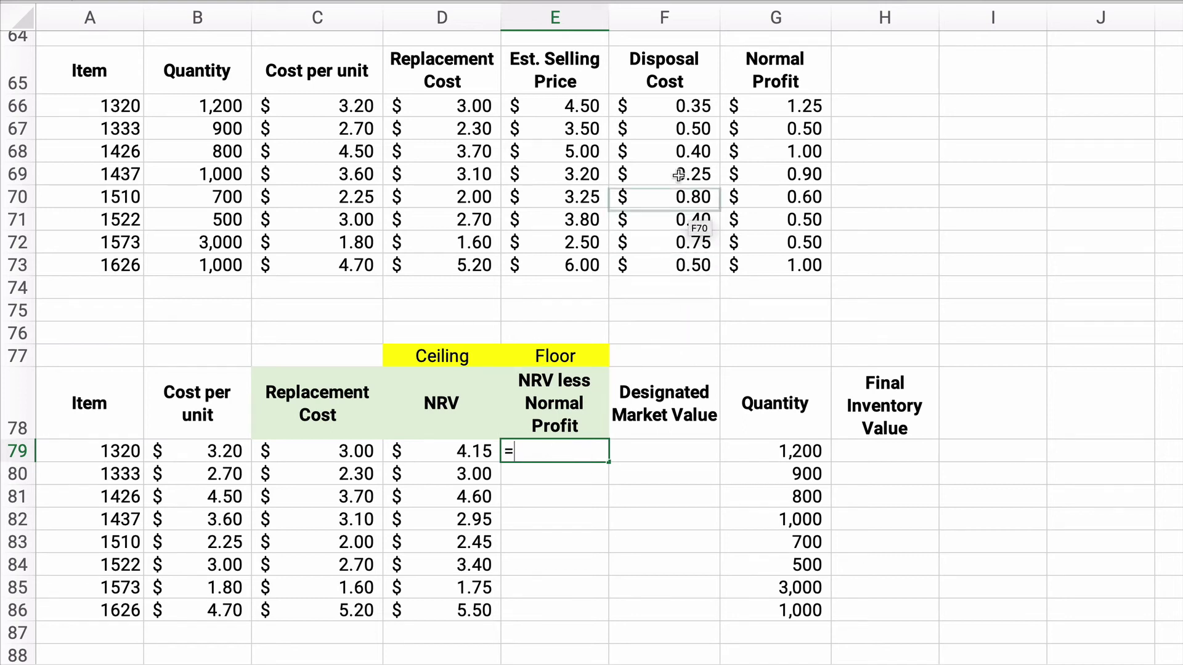
pyautogui.click(472, 446)
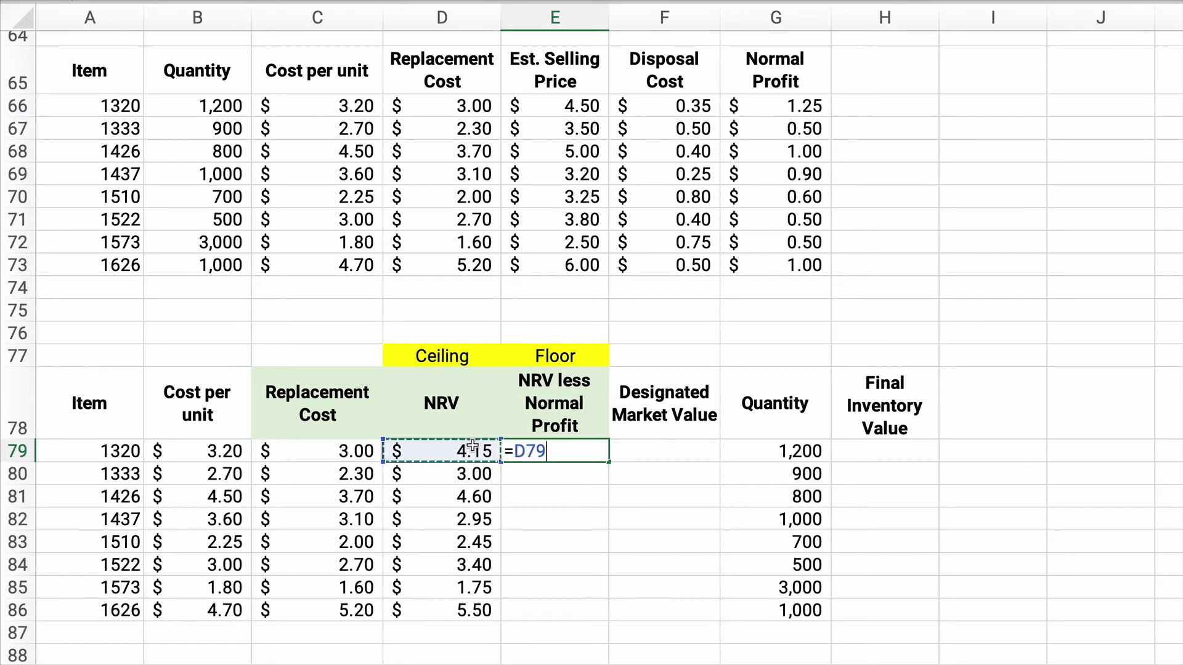
pyautogui.write('-')
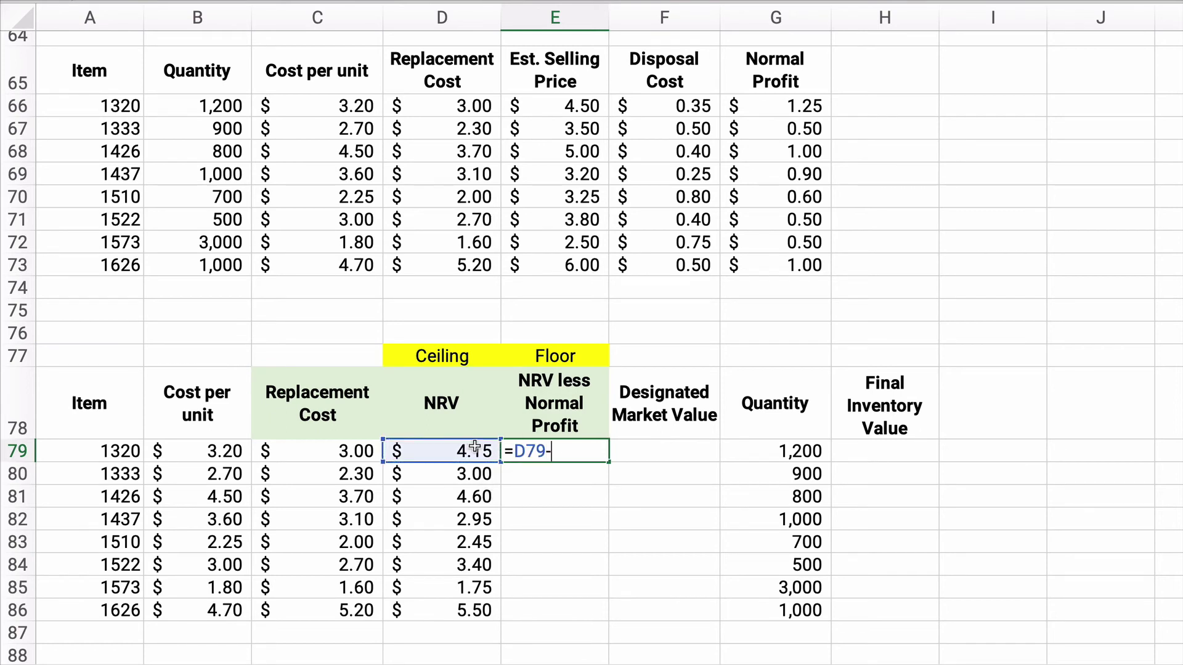
pyautogui.click(789, 106)
pyautogui.press('Return')
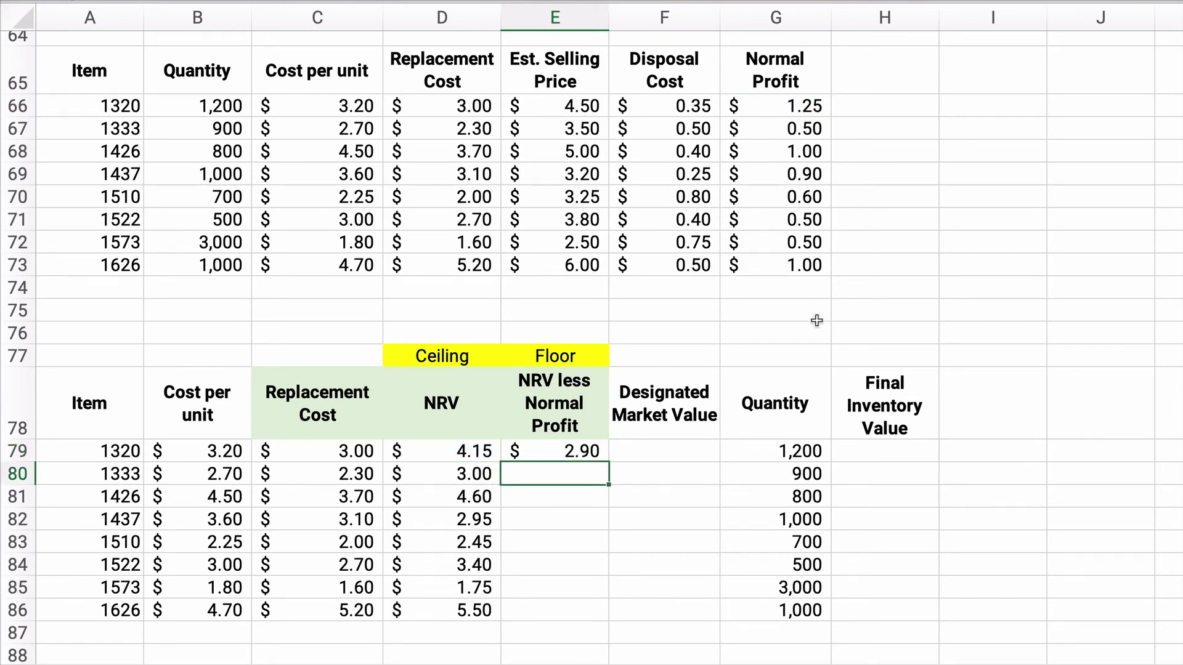
pyautogui.click(601, 448)
pyautogui.moveTo(608, 462); pyautogui.dragTo(609, 616)
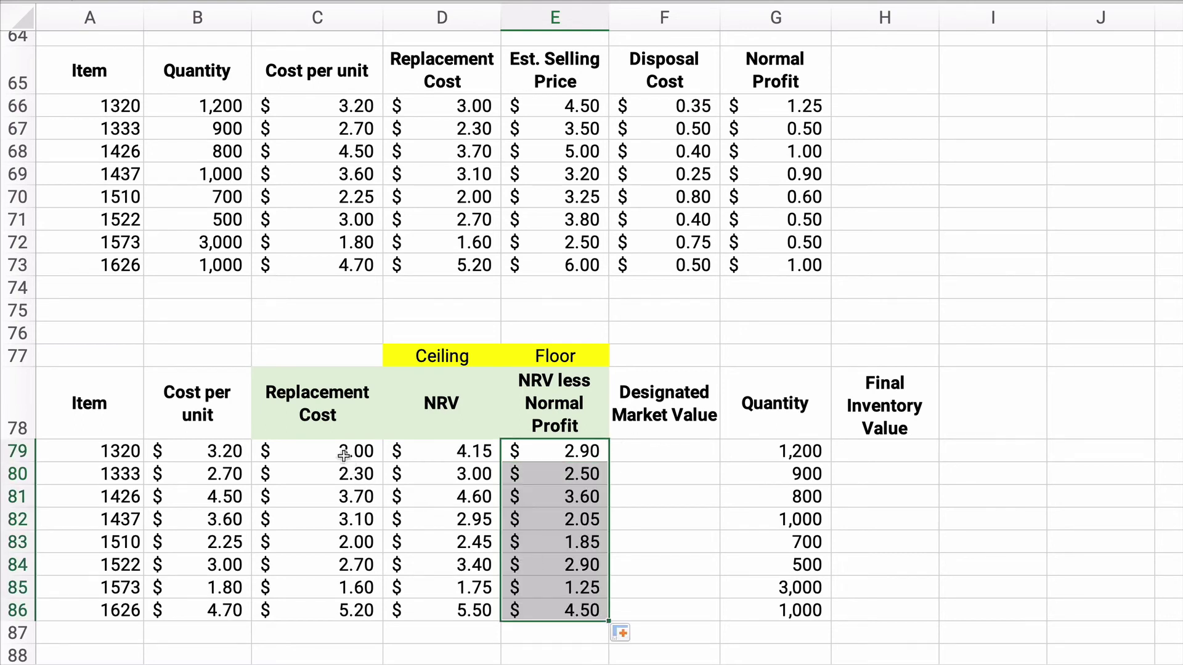
# - Compare item 1320's replacement cost, ceiling and floor in C79:E79, and set its designated market value in F79 with =C79
pyautogui.moveTo(341, 451); pyautogui.dragTo(521, 451)
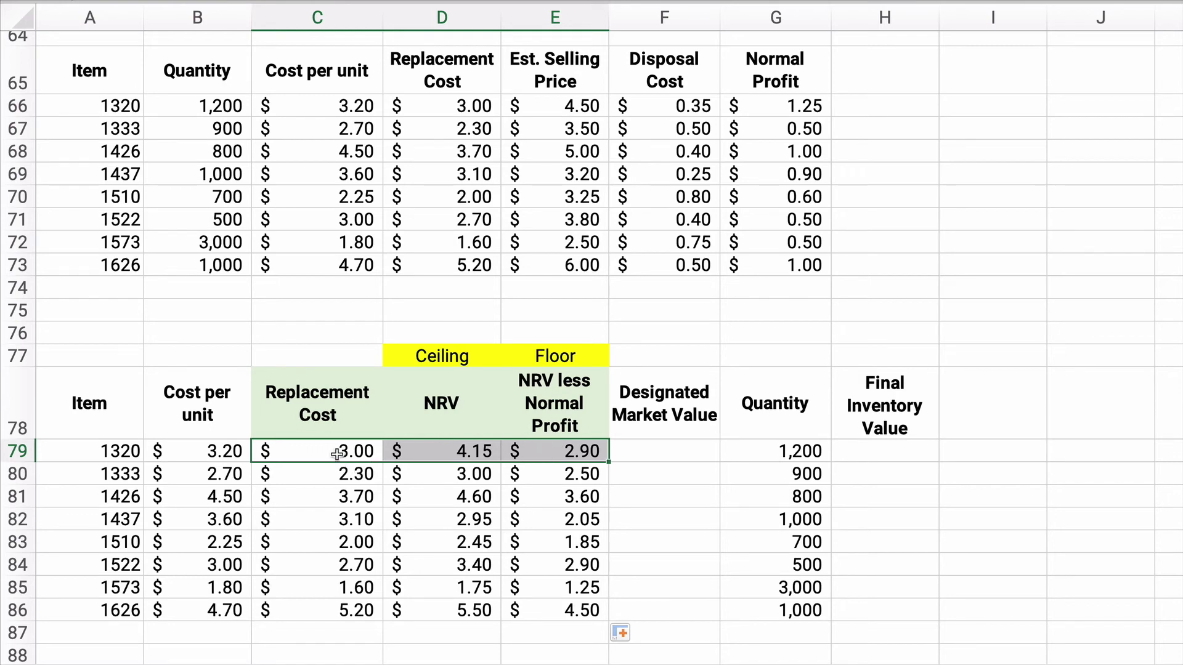
pyautogui.moveTo(335, 453); pyautogui.dragTo(551, 443)
pyautogui.moveTo(357, 452); pyautogui.dragTo(514, 452)
pyautogui.click(635, 448)
pyautogui.write('=')
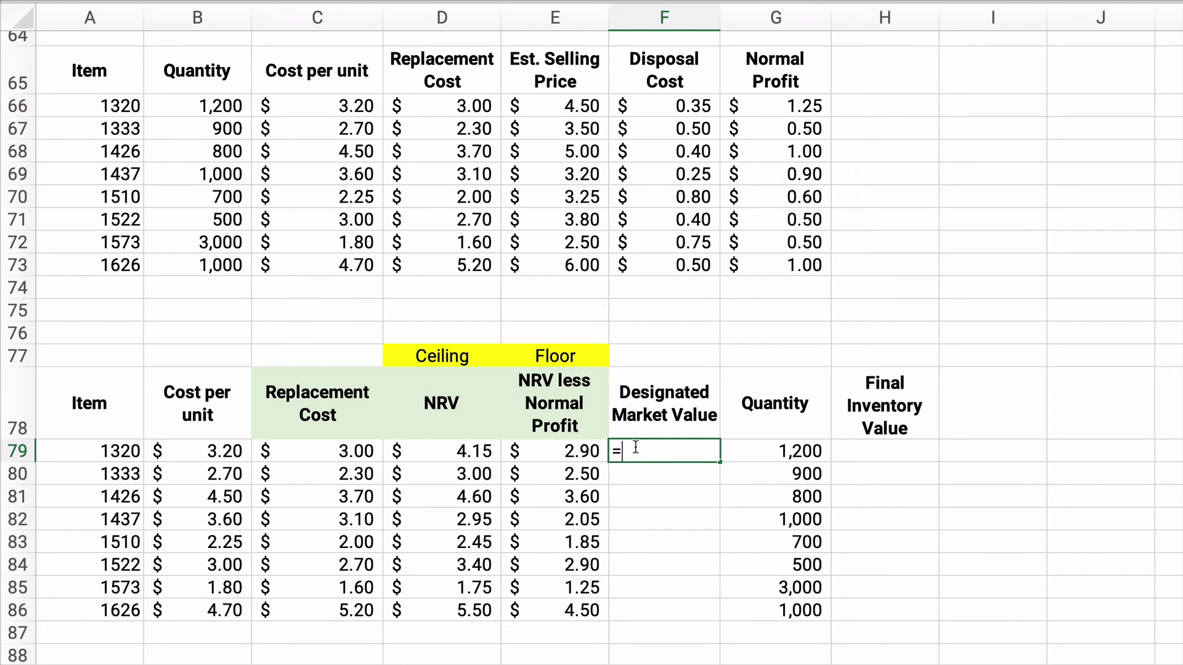
pyautogui.click(368, 451)
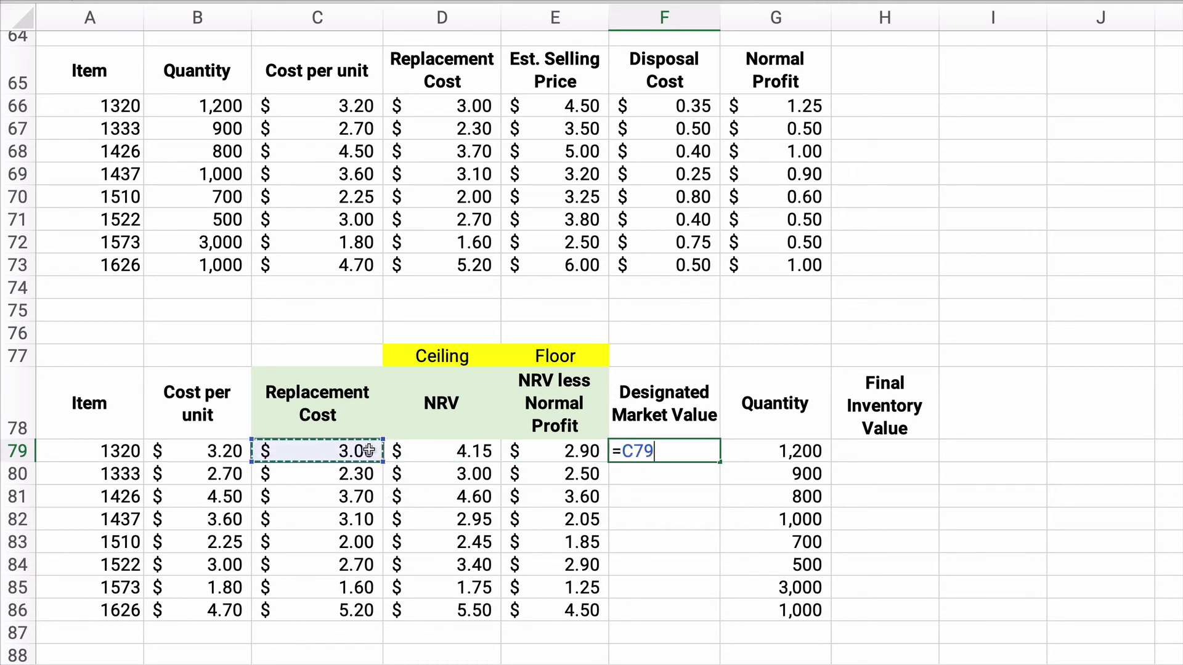
pyautogui.press('Return')
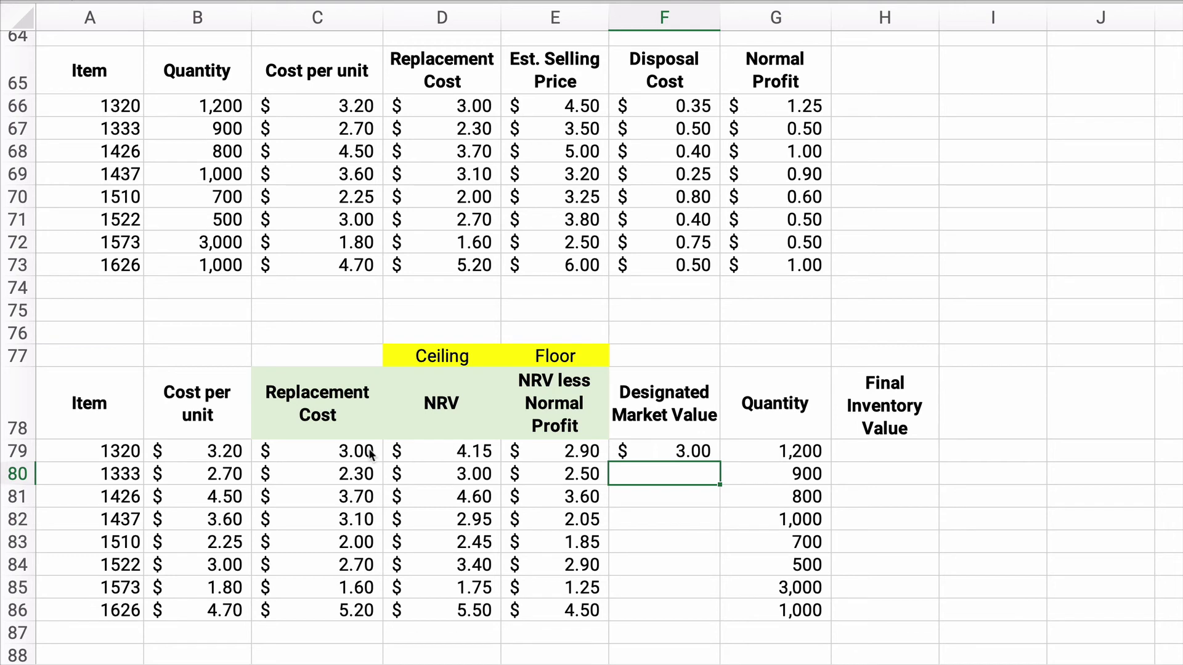
# - Set item 1333's designated market value in F80 to its replacement cost with =C80
pyautogui.write('=')
pyautogui.press('Left')
pyautogui.press('Left')
pyautogui.press('Left')
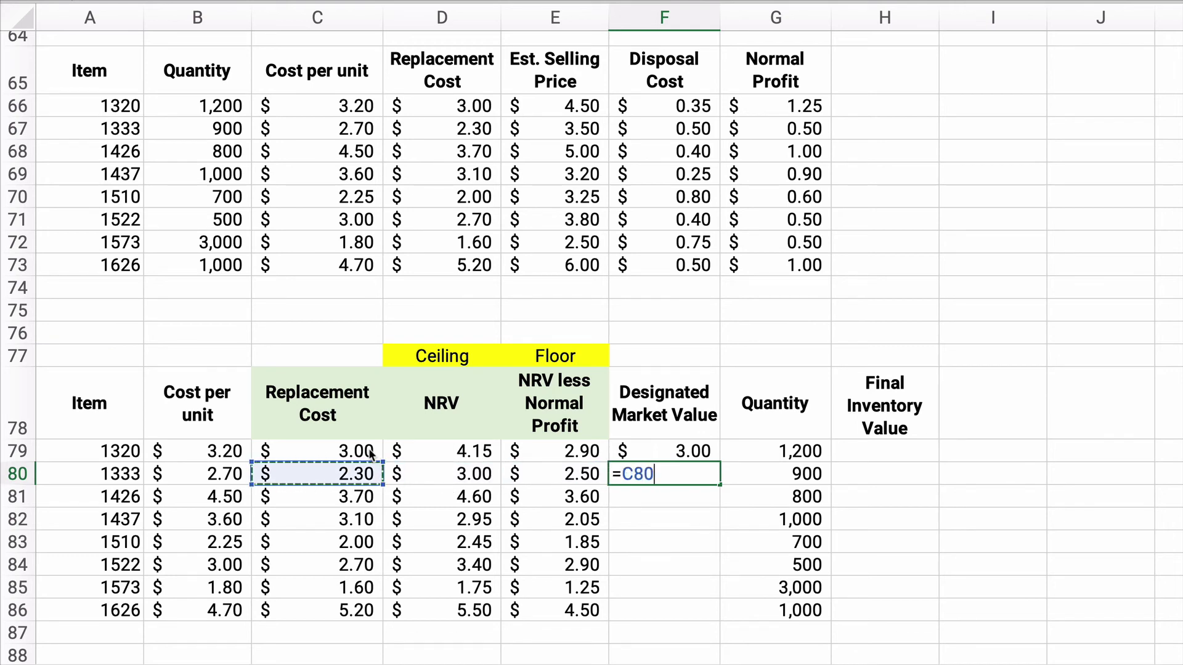
pyautogui.press('Return')
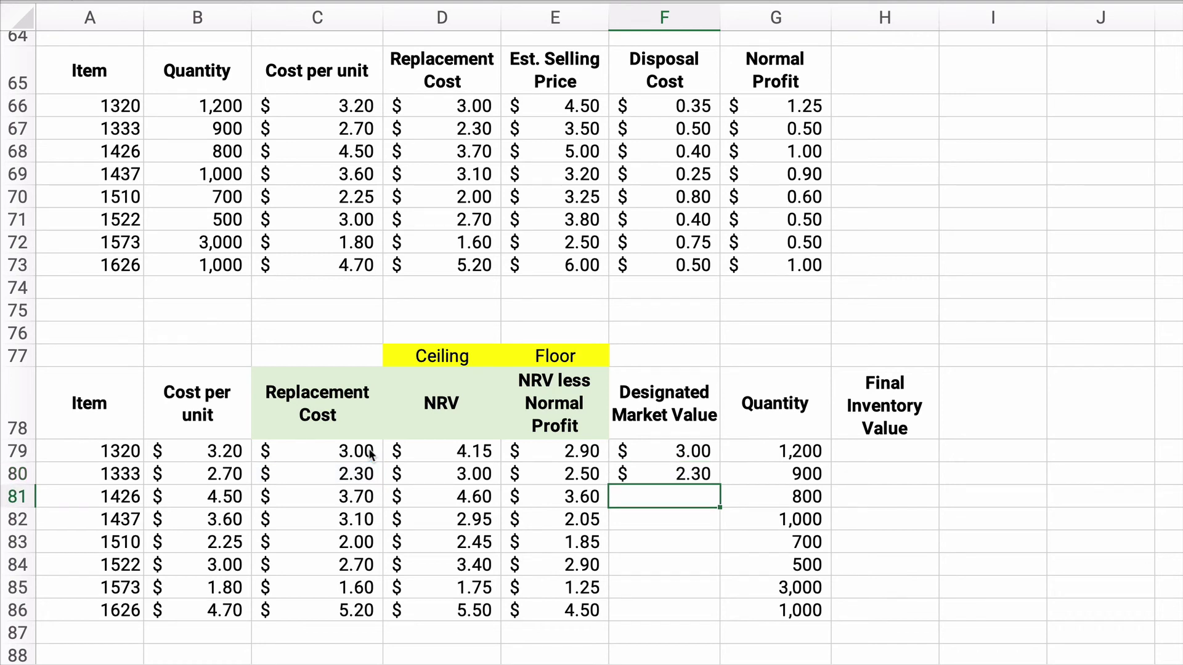
# - Change item 1333's designated market value in F80 to its floor with =E80
pyautogui.click(667, 474)
pyautogui.write('=')
pyautogui.press('Left')
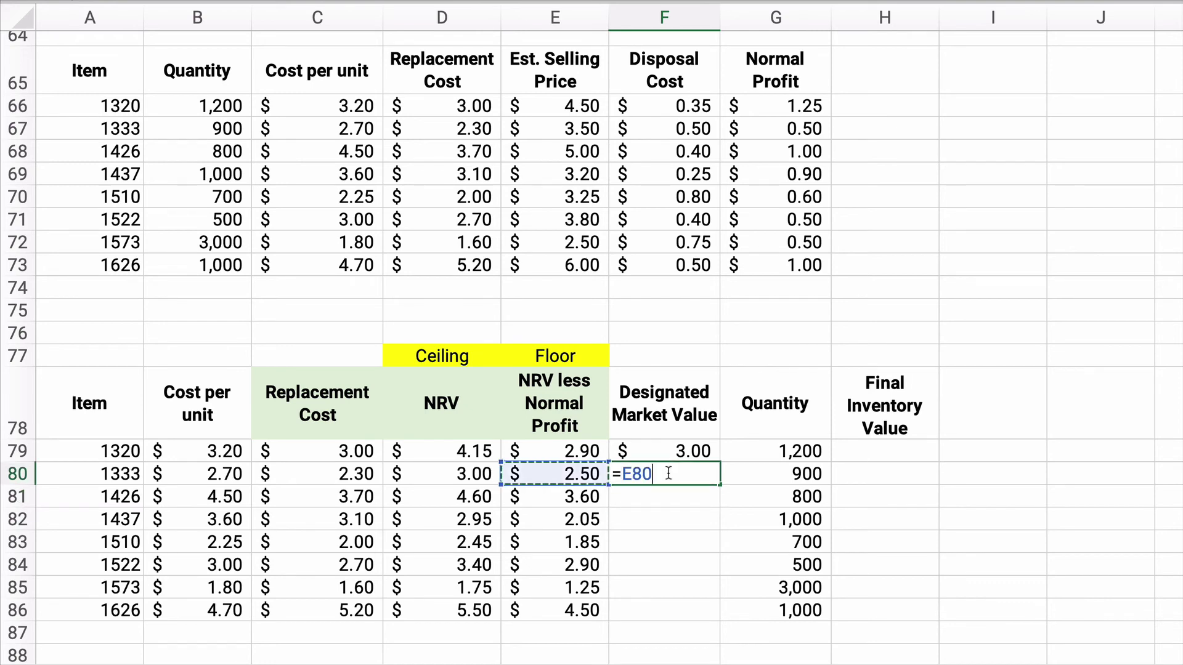
pyautogui.press('Return')
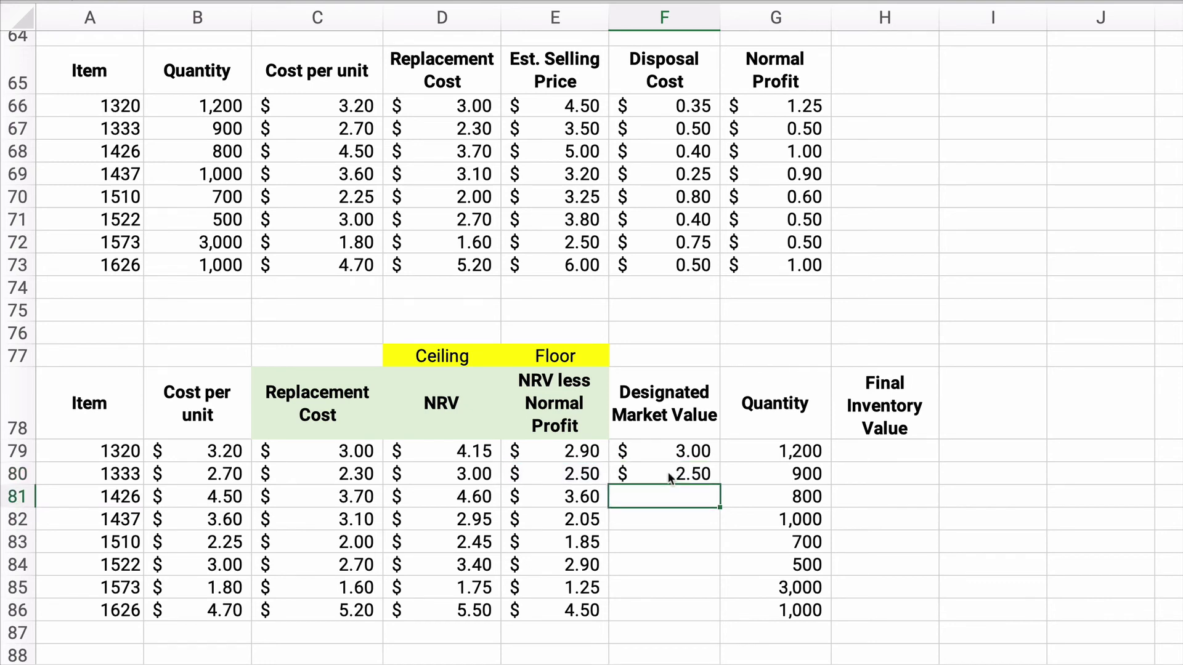
# - Compare item 1426's replacement cost, ceiling and floor, and set its designated market value in F81 with =C81
pyautogui.press('Left')
pyautogui.press('Left')
pyautogui.press('Left')
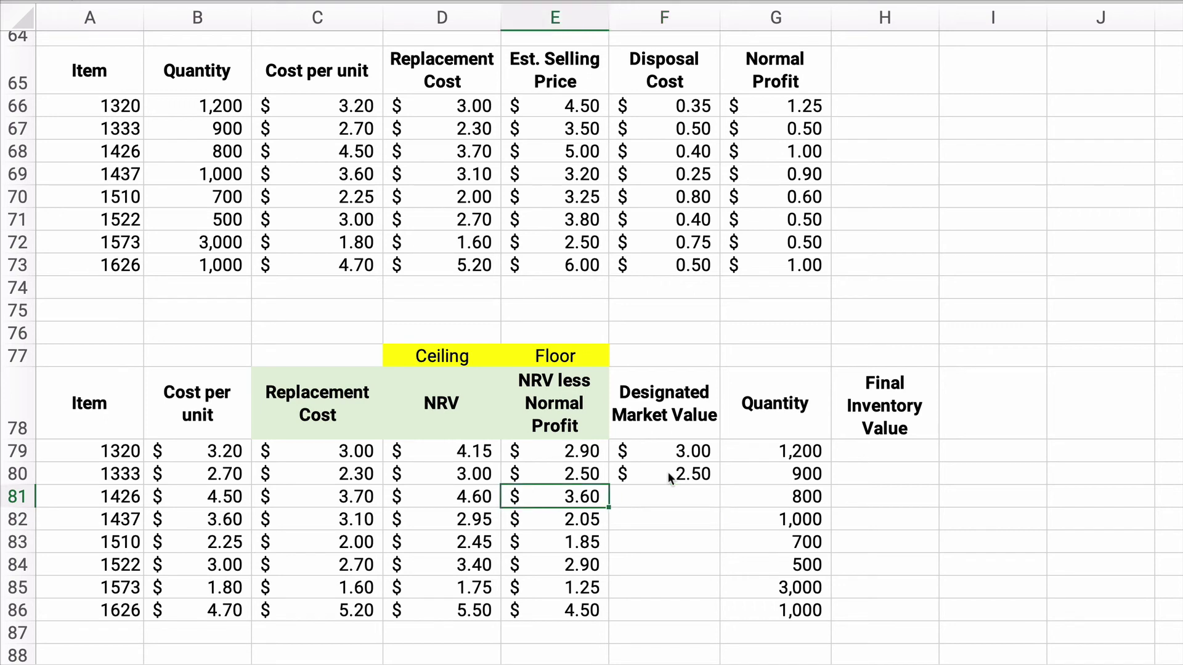
pyautogui.press('Right')
pyautogui.press('Right')
pyautogui.press('Right')
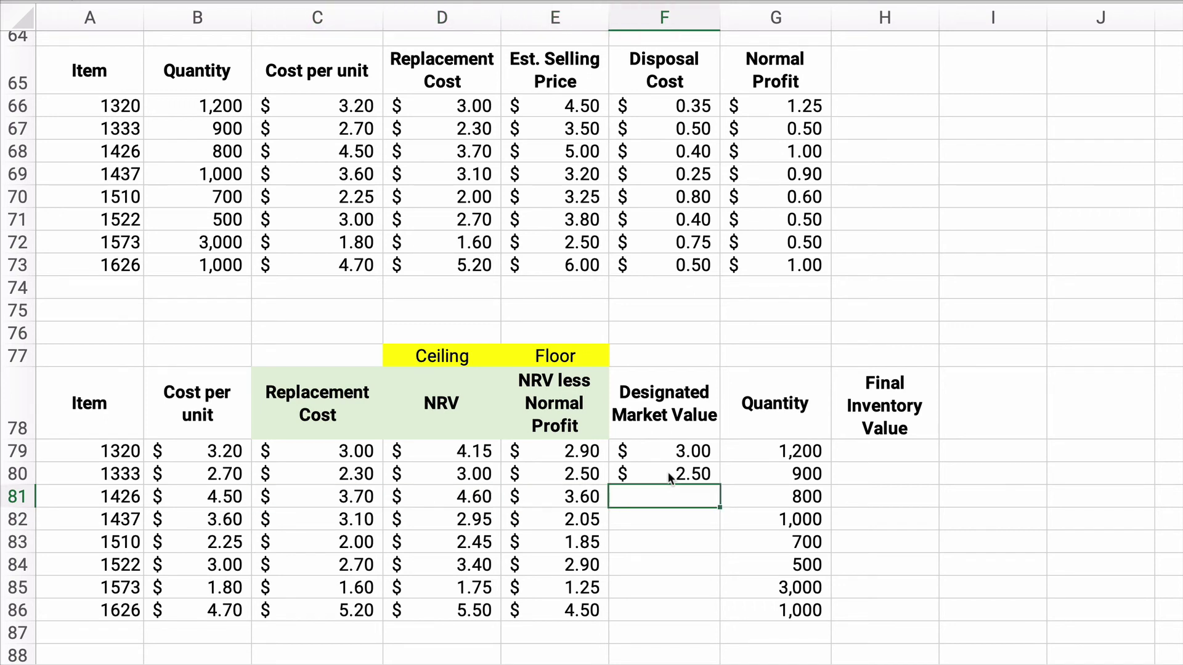
pyautogui.write('=')
pyautogui.press('Left')
pyautogui.press('Left')
pyautogui.press('Left')
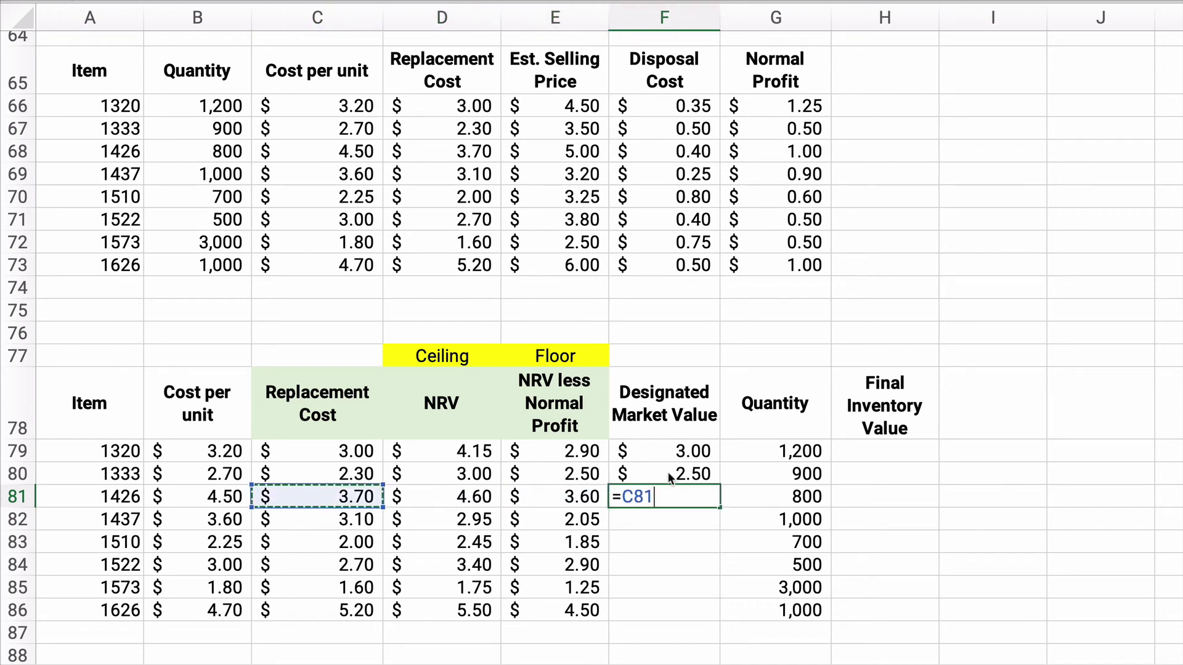
pyautogui.press('Return')
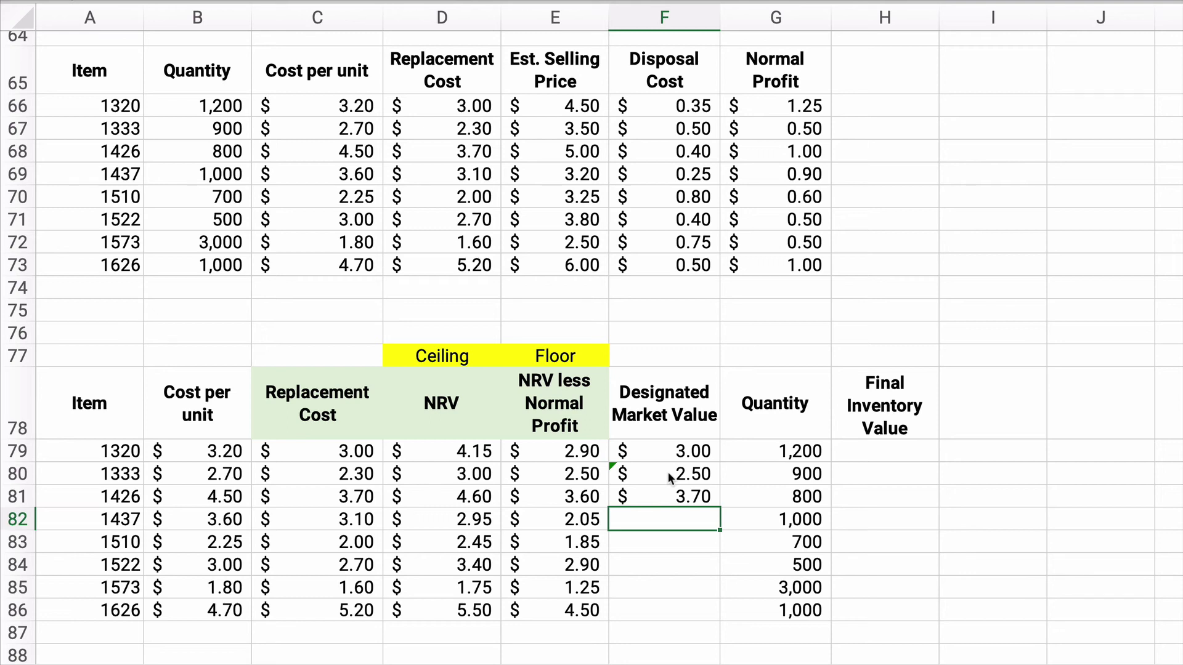
# - Set item 1437's designated market value in F82 to its ceiling with =D82
pyautogui.write('=')
pyautogui.press('Left')
pyautogui.press('Left')
pyautogui.press('Left')
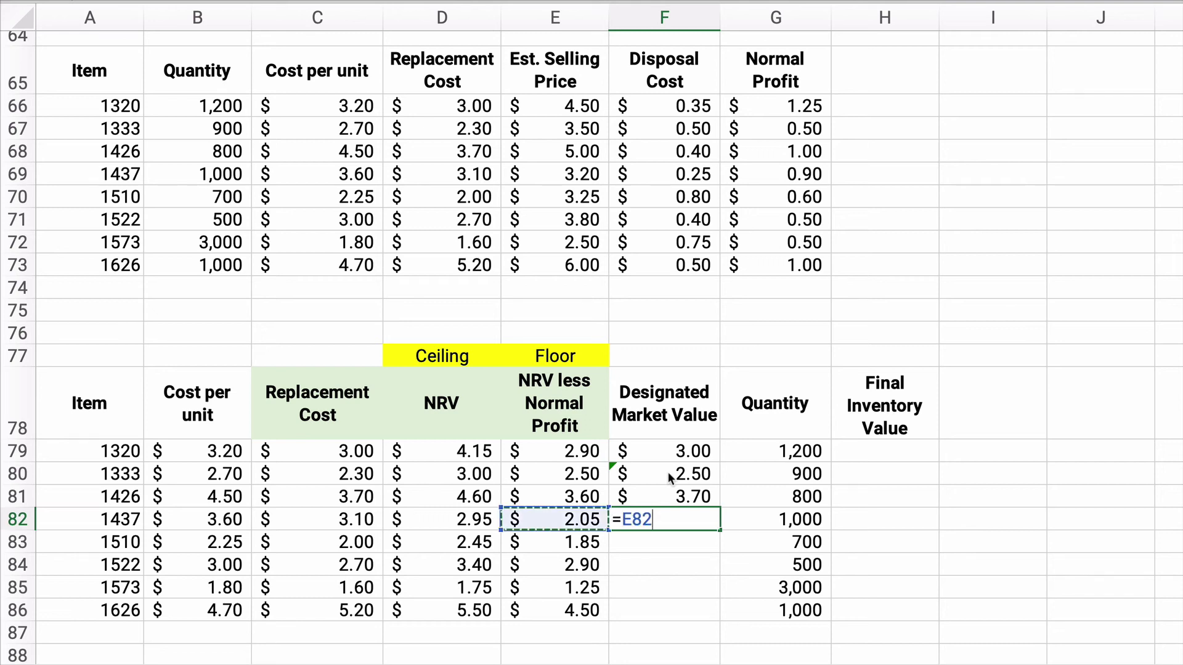
pyautogui.press('Right')
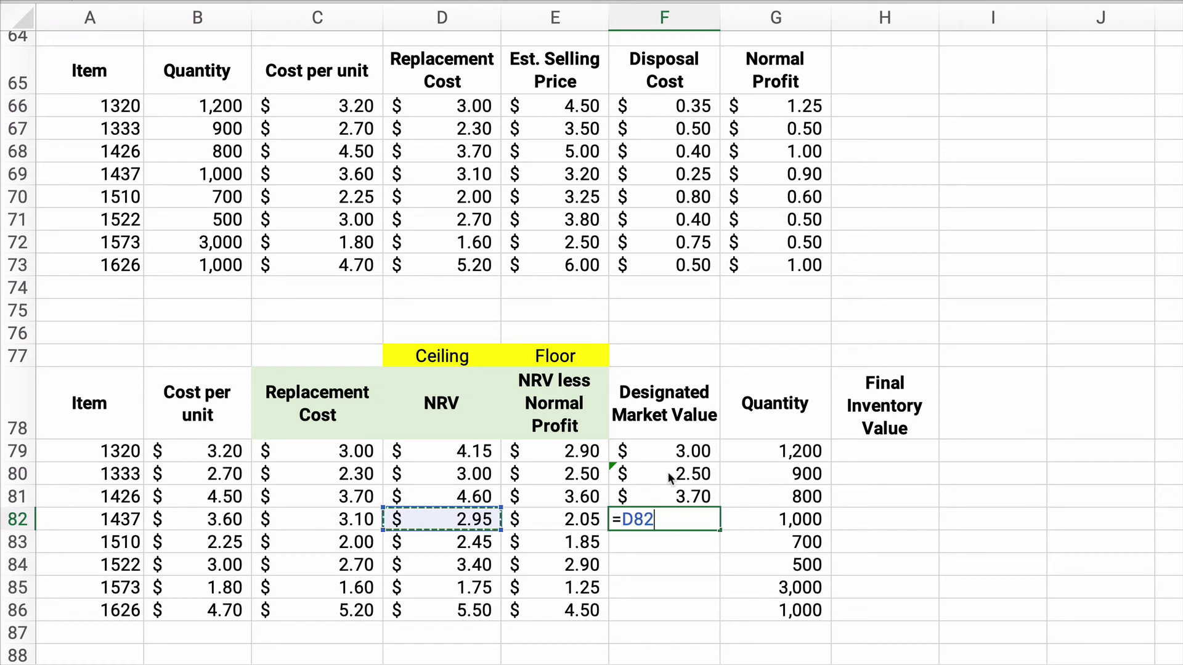
pyautogui.press('Return')
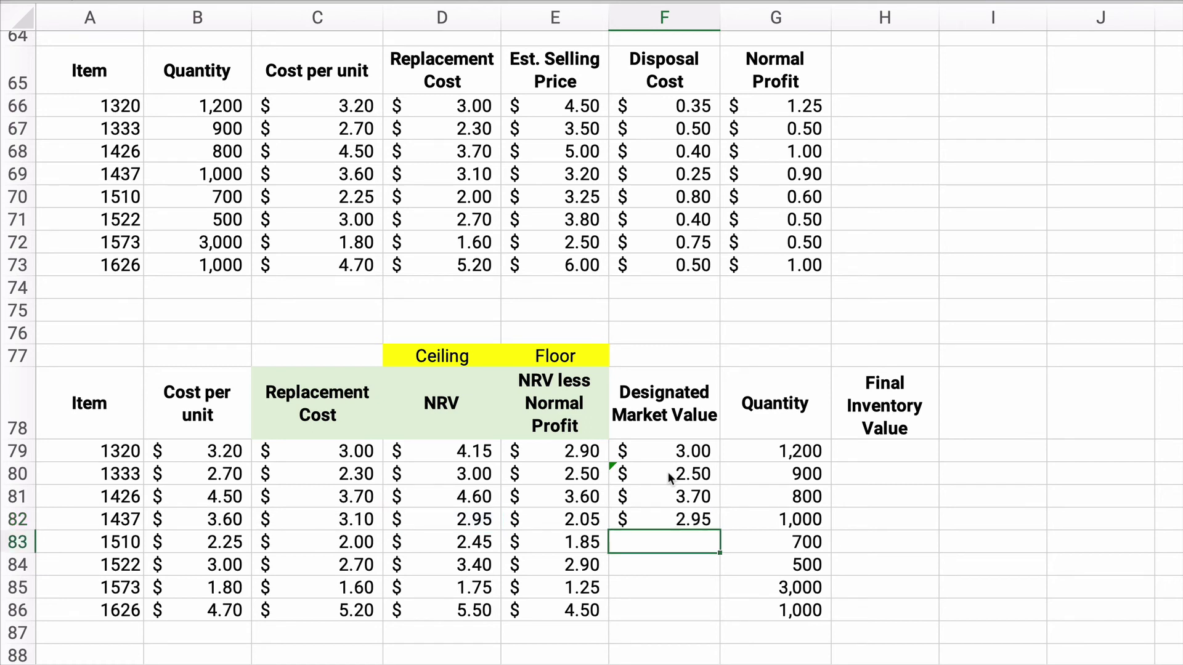
# - Compare item 1510's replacement cost, ceiling and floor, and set its designated market value in F83 with =C83
pyautogui.press('Left')
pyautogui.press('Left')
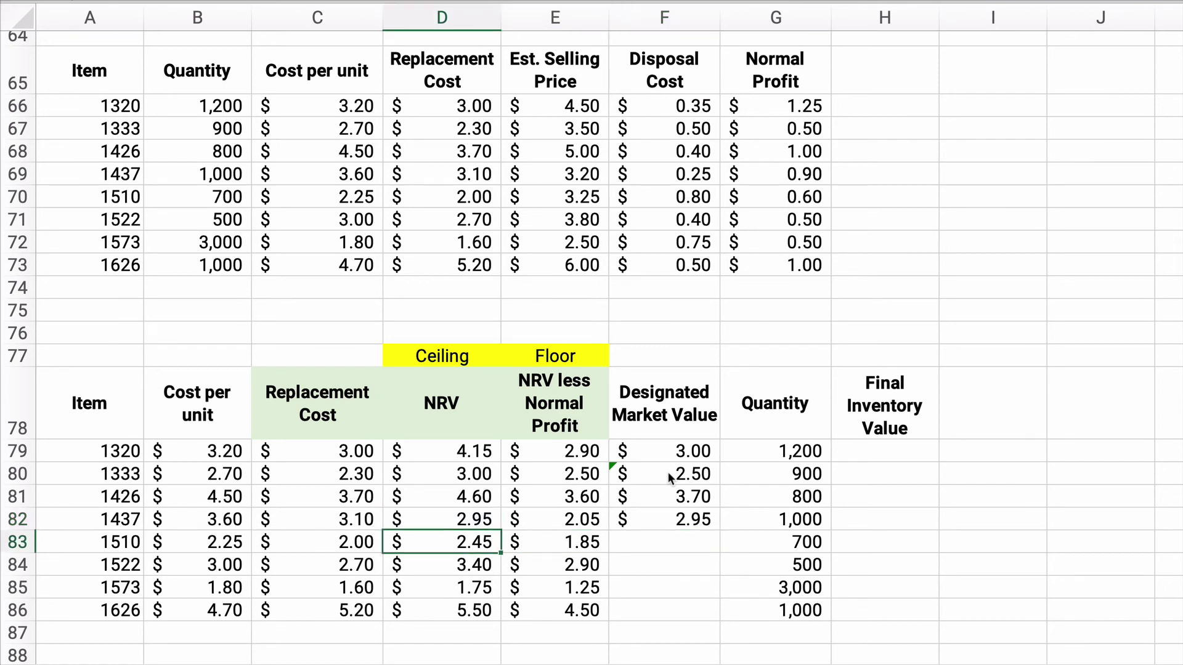
pyautogui.press('Left')
pyautogui.press('Right')
pyautogui.press('Right')
pyautogui.press('Right')
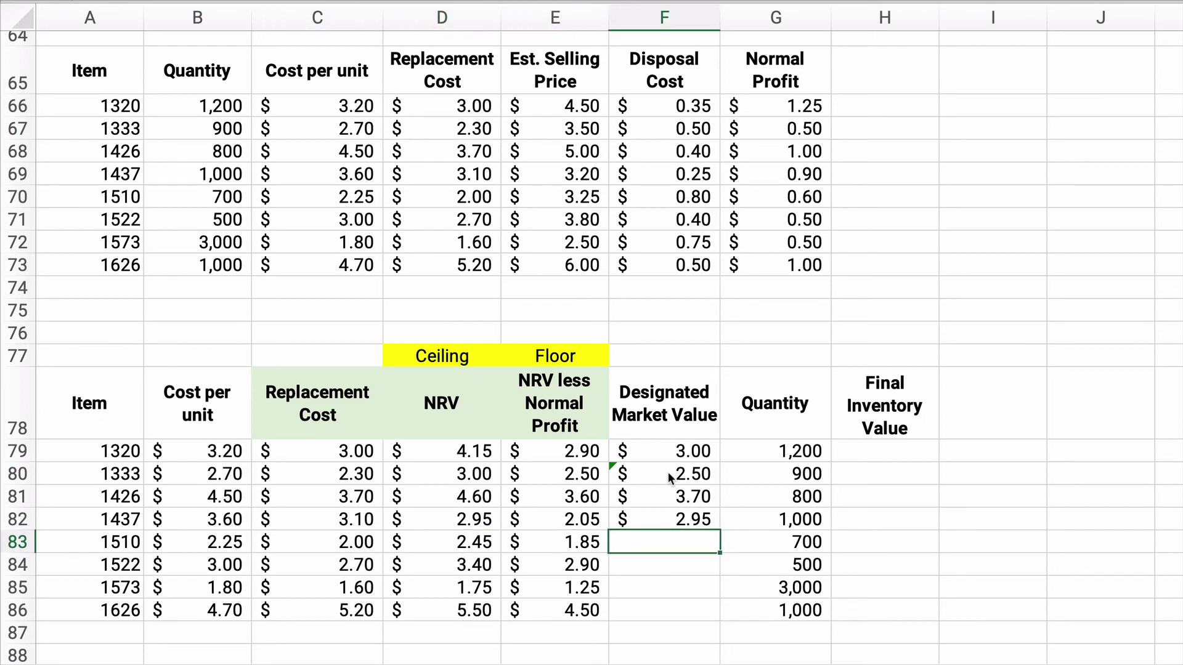
pyautogui.write('=')
pyautogui.press('Left')
pyautogui.press('Left')
pyautogui.press('Left')
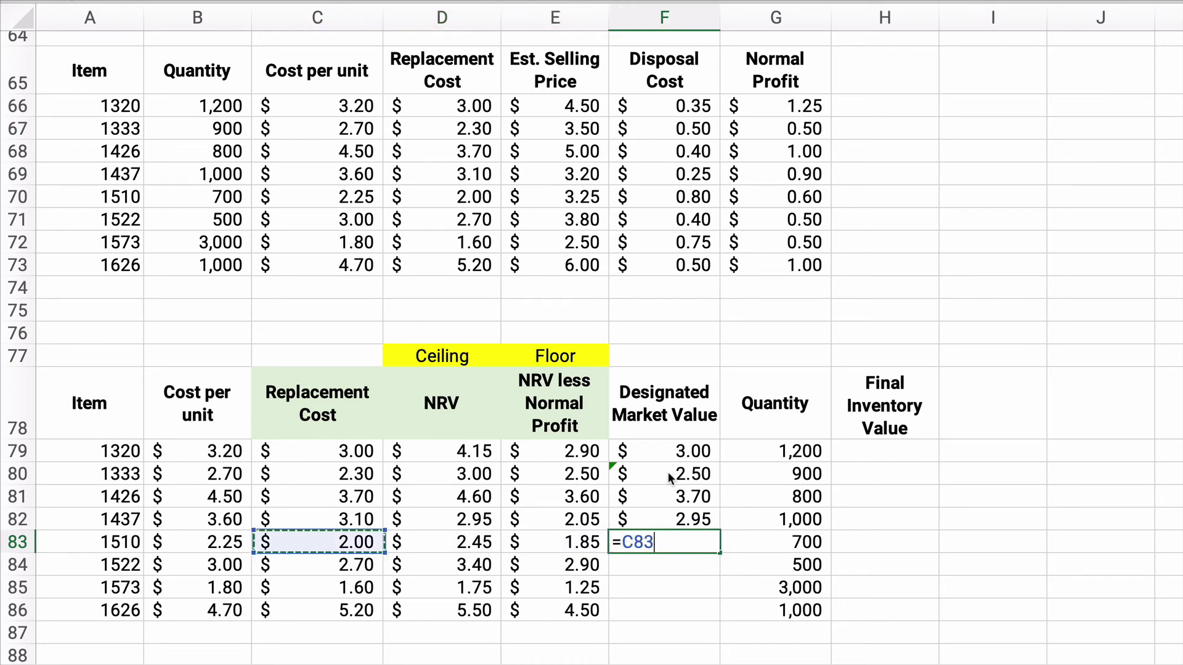
pyautogui.press('Return')
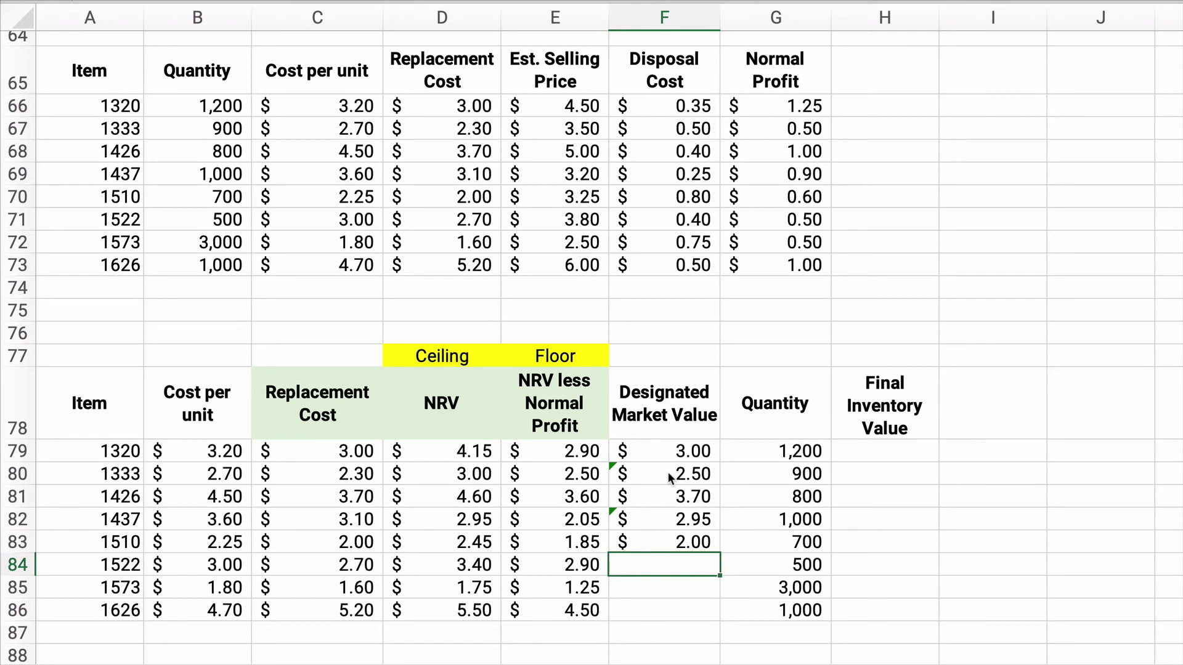
# - Compare item 1522's replacement cost, ceiling and floor, and set its designated market value in F84 to the floor with =E84
pyautogui.press('Left')
pyautogui.press('Left')
pyautogui.press('Left')
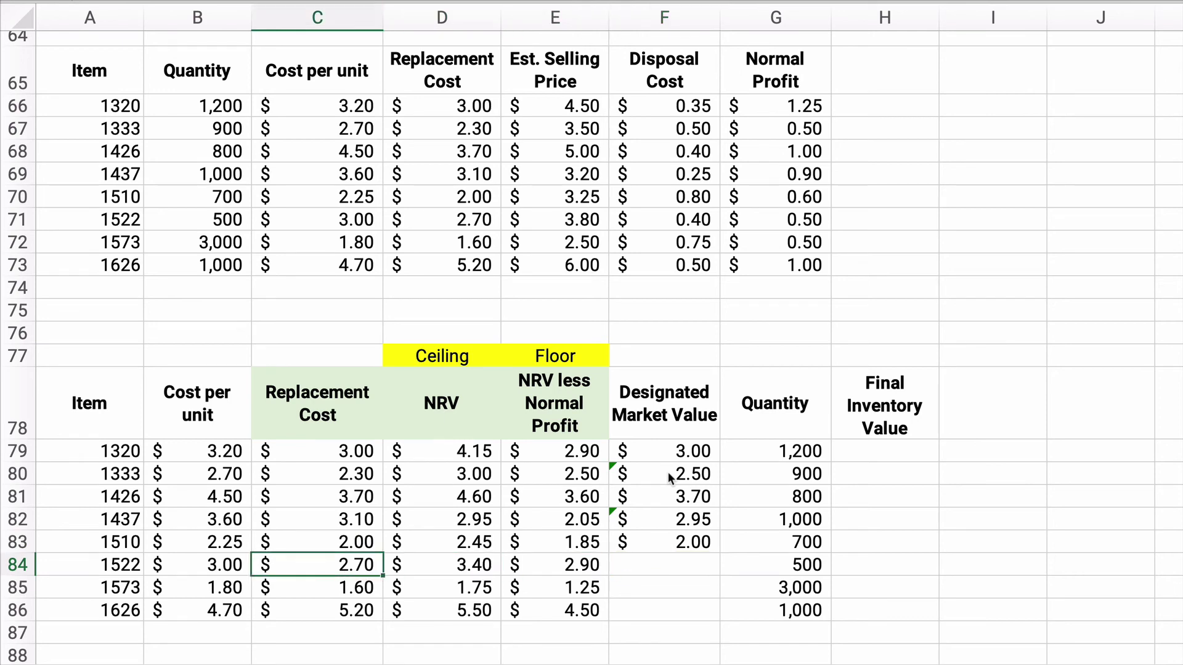
pyautogui.press('Right')
pyautogui.press('Right')
pyautogui.press('Right')
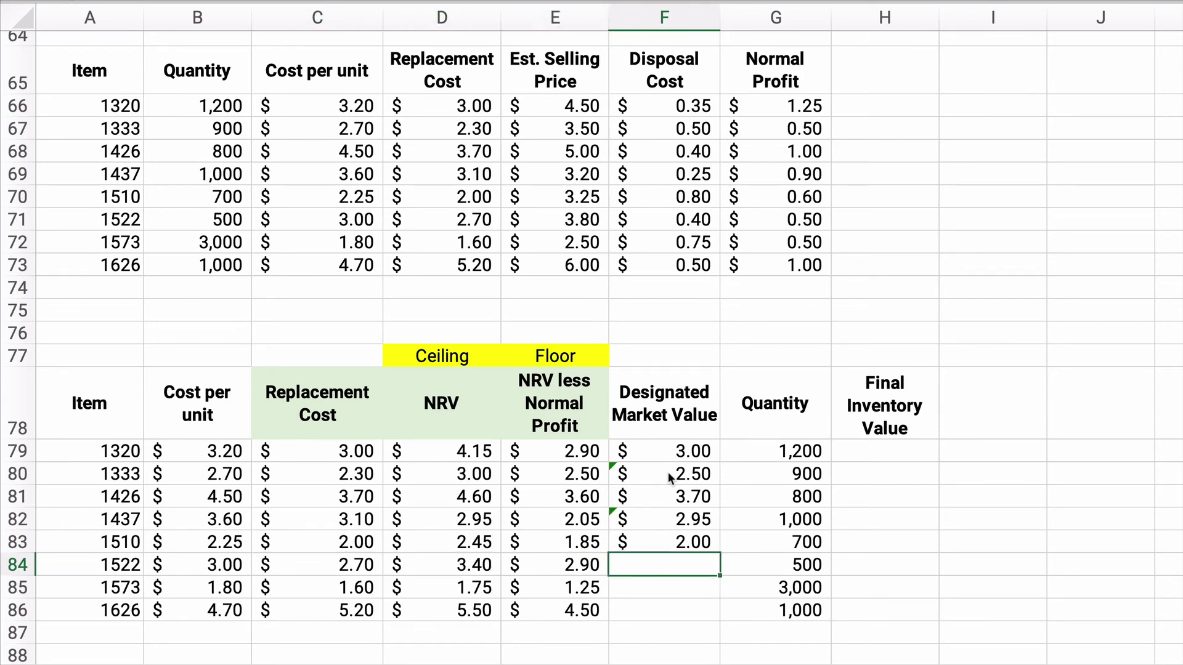
pyautogui.write('=')
pyautogui.press('Left')
pyautogui.press('Return')
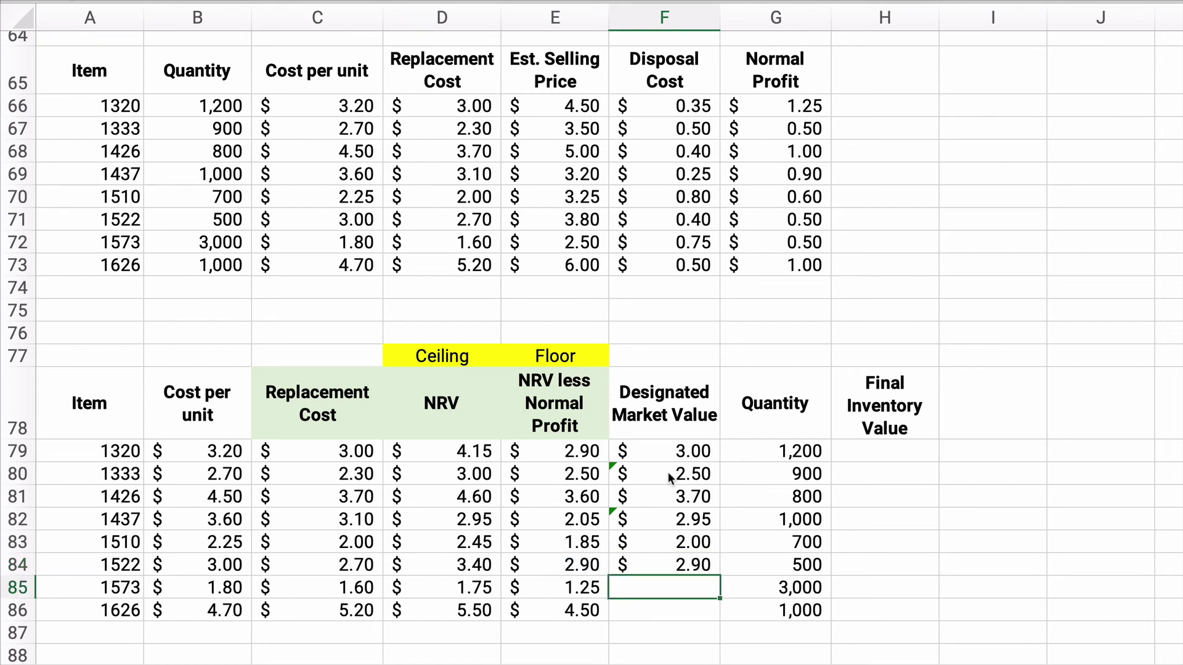
# - Set item 1573's designated market value in F85 to its replacement cost with =C85
pyautogui.write('=')
pyautogui.press('Left')
pyautogui.press('Left')
pyautogui.press('Left')
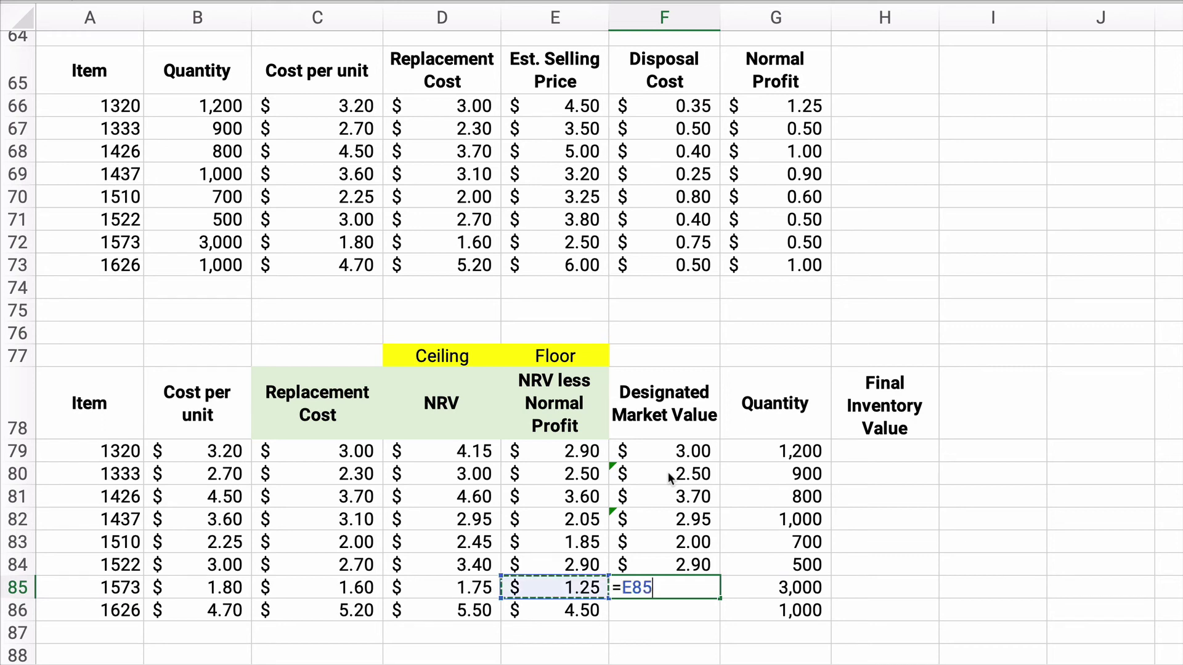
pyautogui.press('Return')
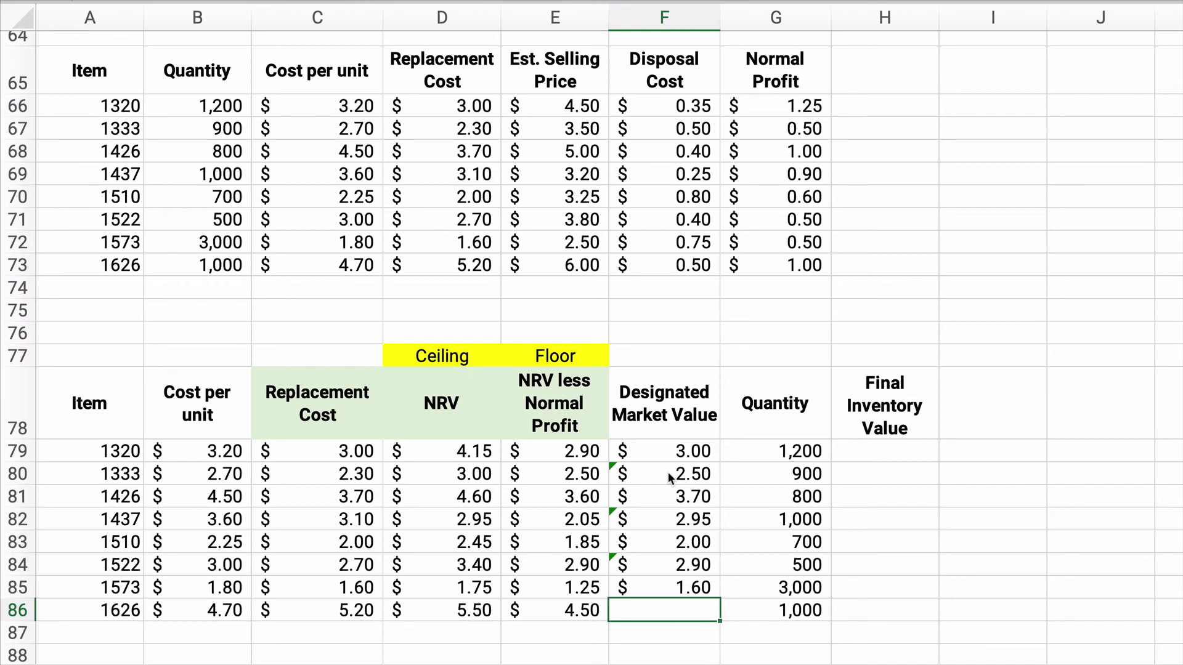
# - Set item 1626's designated market value in F86 to its replacement cost with =C86, and review the compared values in C79:E86
pyautogui.write('=')
pyautogui.press('Left')
pyautogui.press('Left')
pyautogui.press('Left')
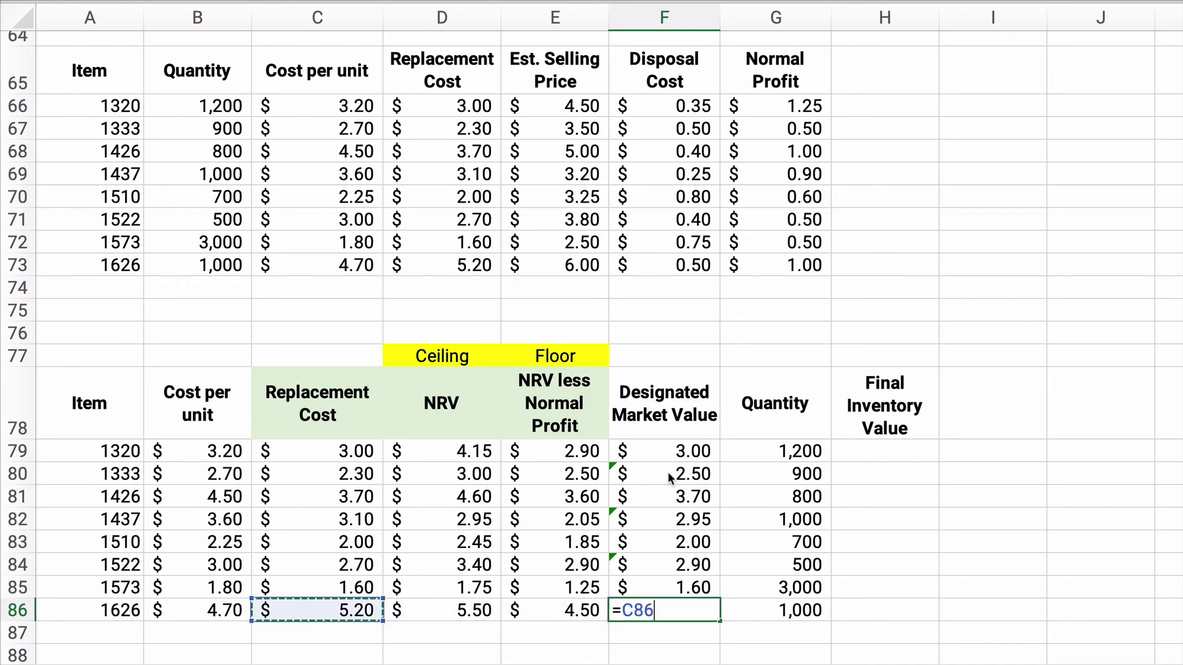
pyautogui.press('Return')
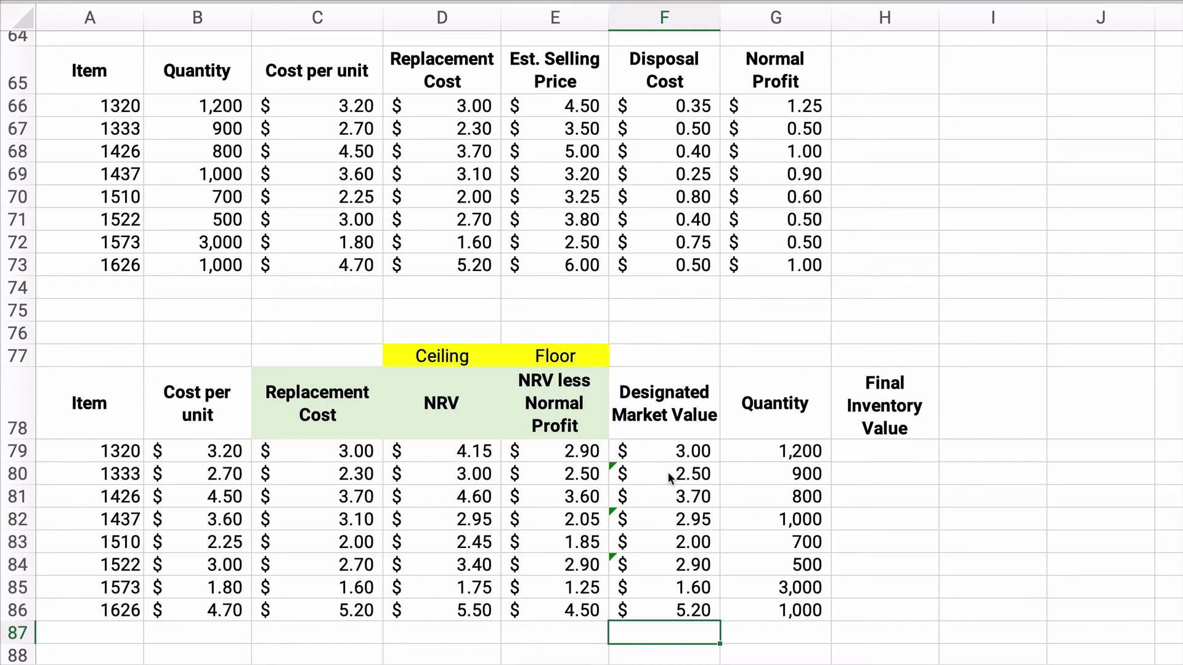
pyautogui.moveTo(342, 450); pyautogui.dragTo(548, 601)
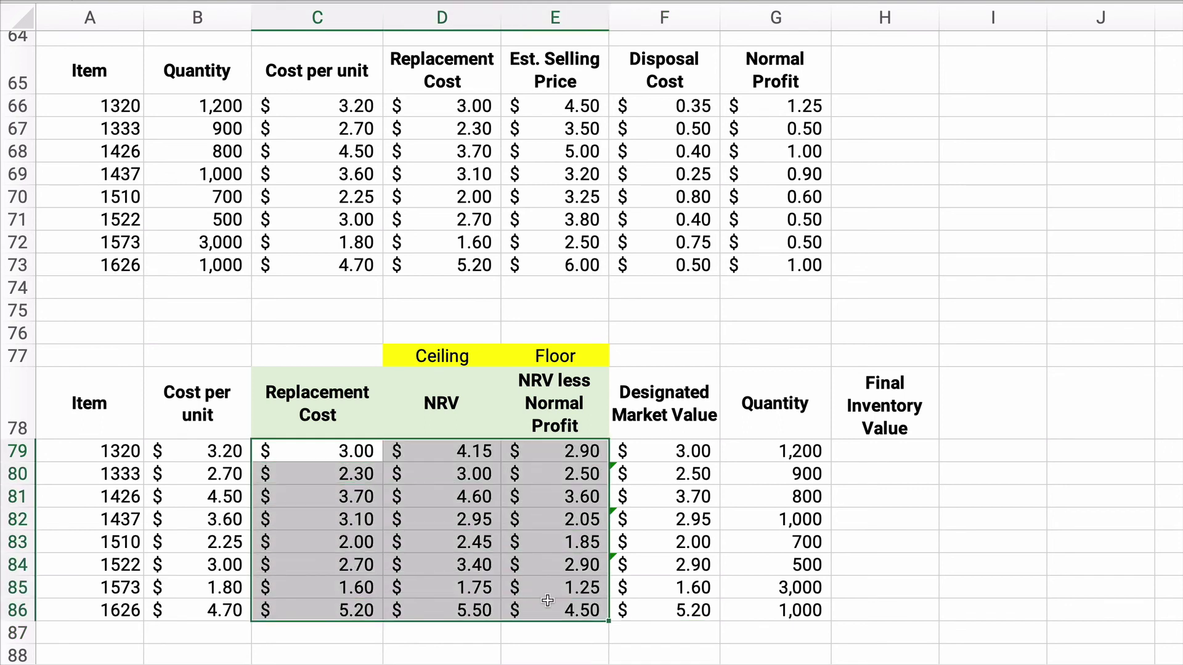
# - Calculate item 1320's final inventory value in H79 as designated market value times quantity with =F79*G79
pyautogui.click(881, 450)
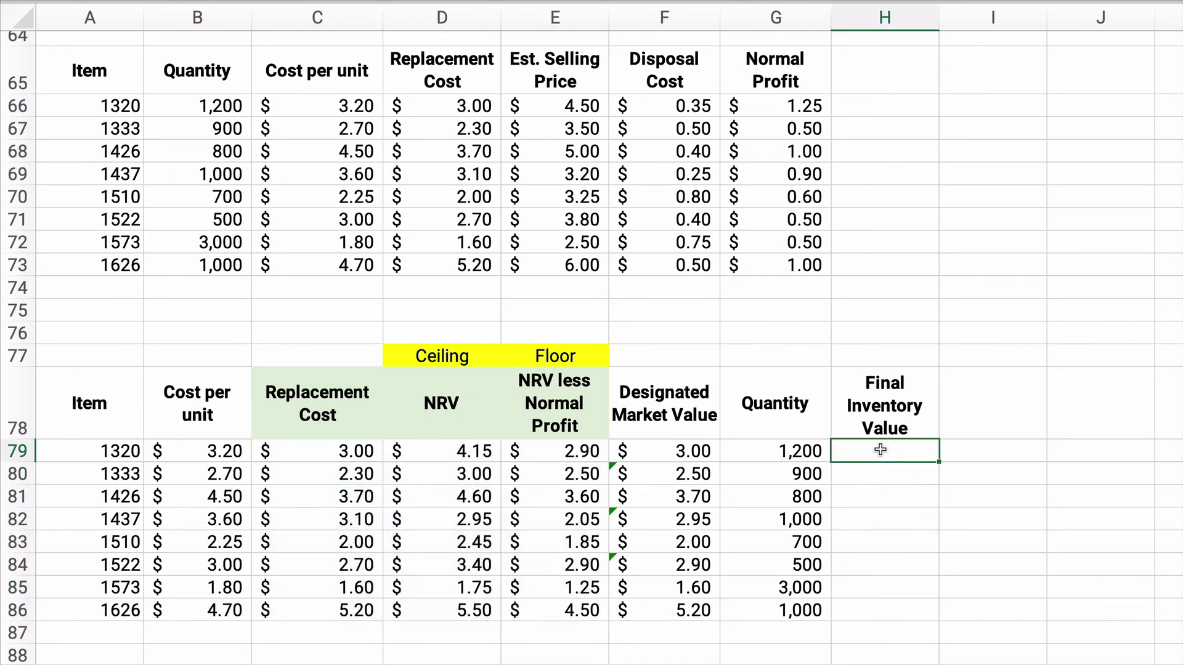
pyautogui.write('=')
pyautogui.press('Left')
pyautogui.press('Left')
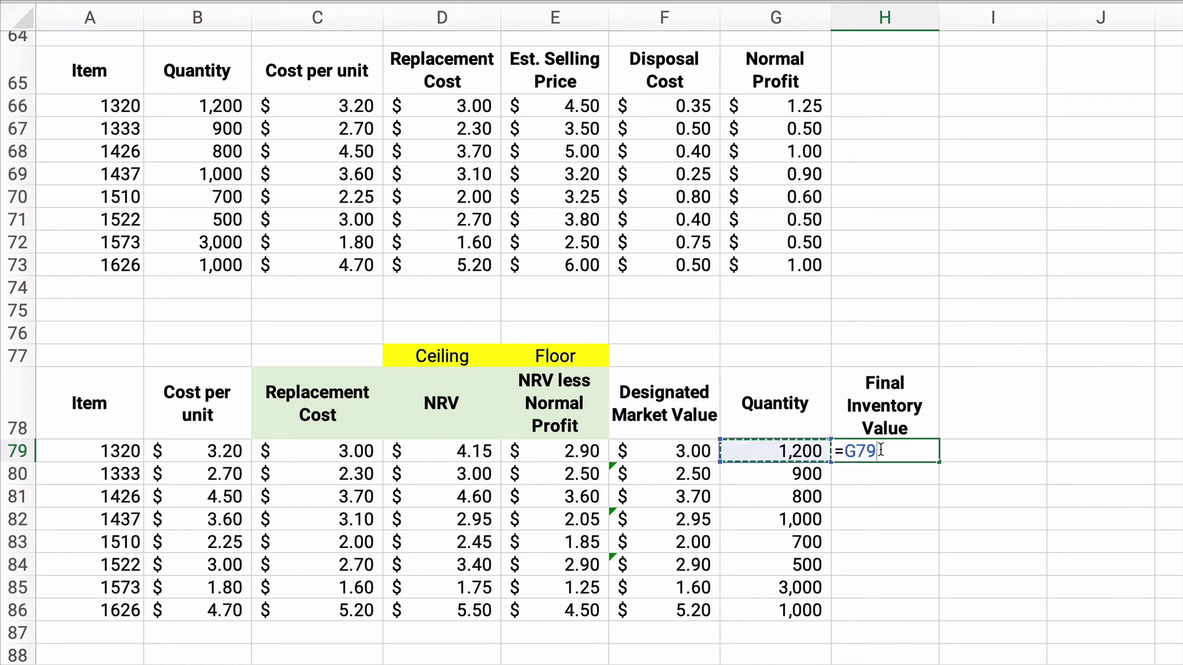
pyautogui.write('*')
pyautogui.press('Left')
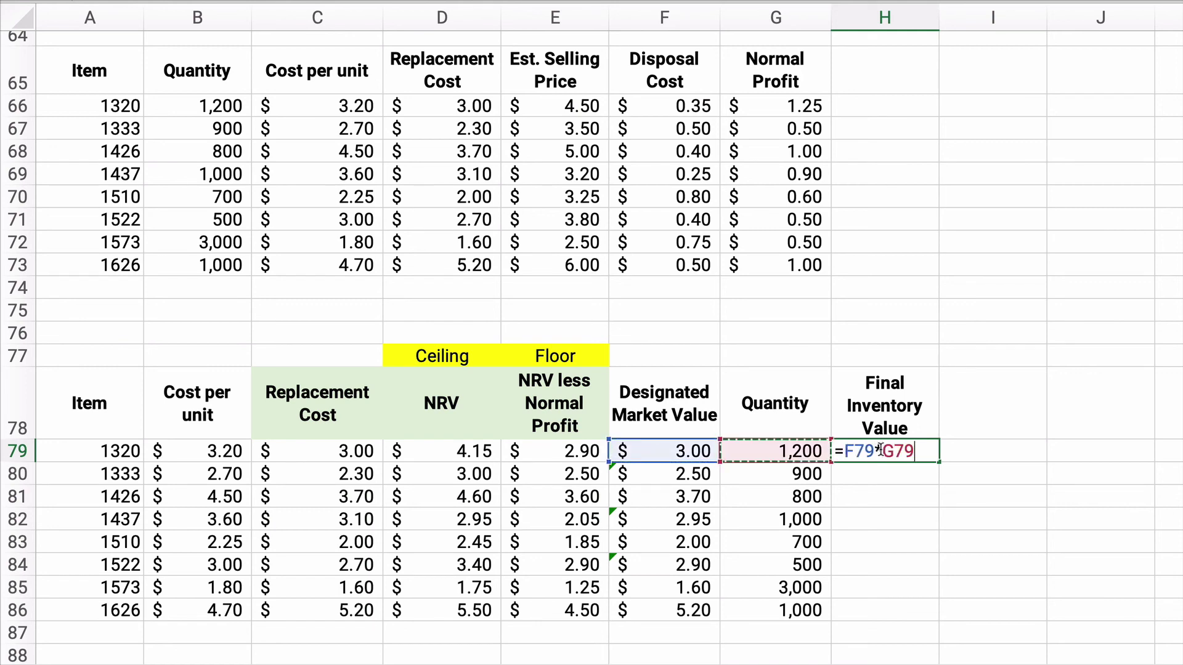
pyautogui.press('Return')
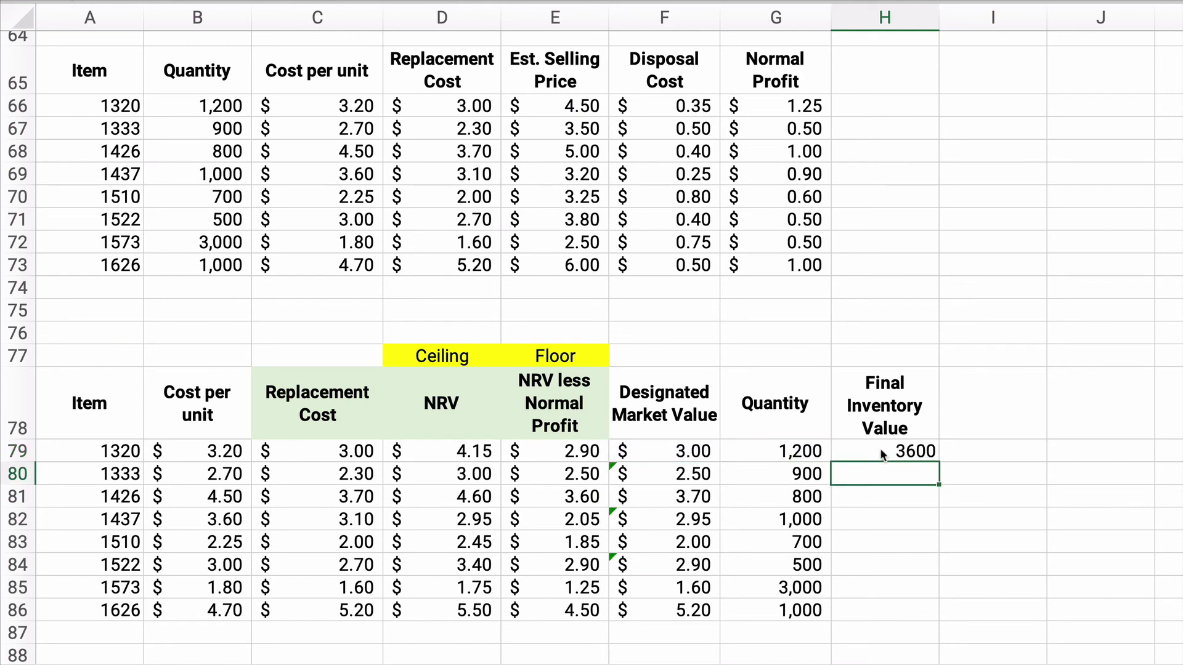
# - Shade the cost per unit range B77:B87 and the designated market value range F77:F87 light orange to mark the two compared columns
pyautogui.click(882, 455)
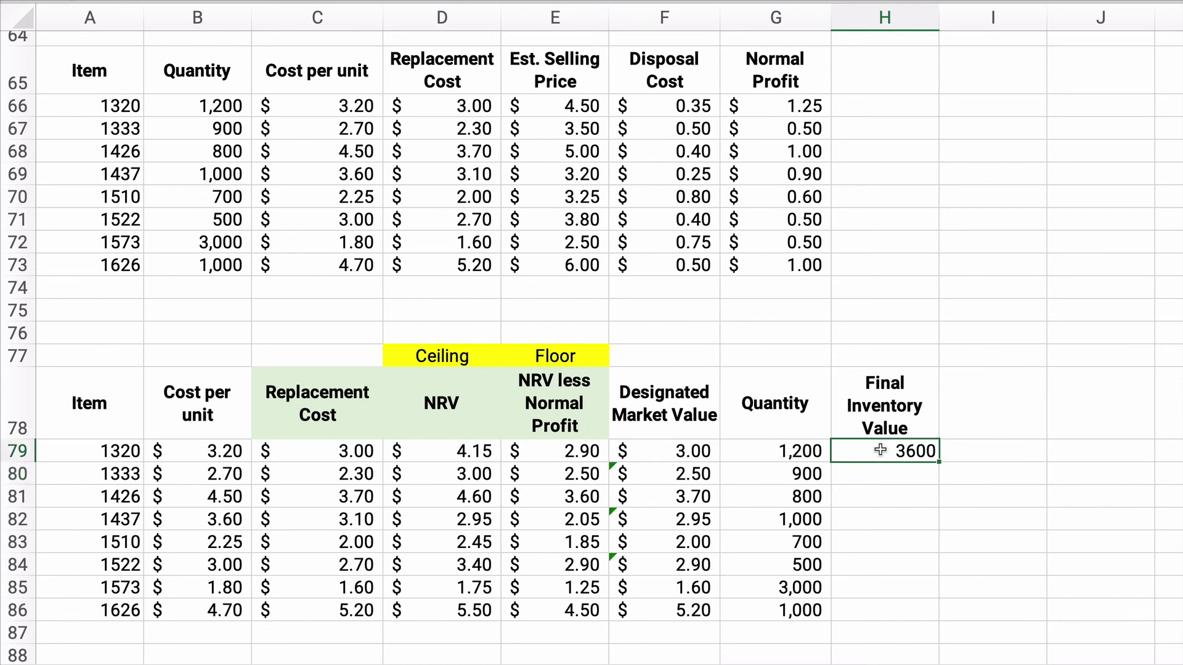
pyautogui.click(224, 451)
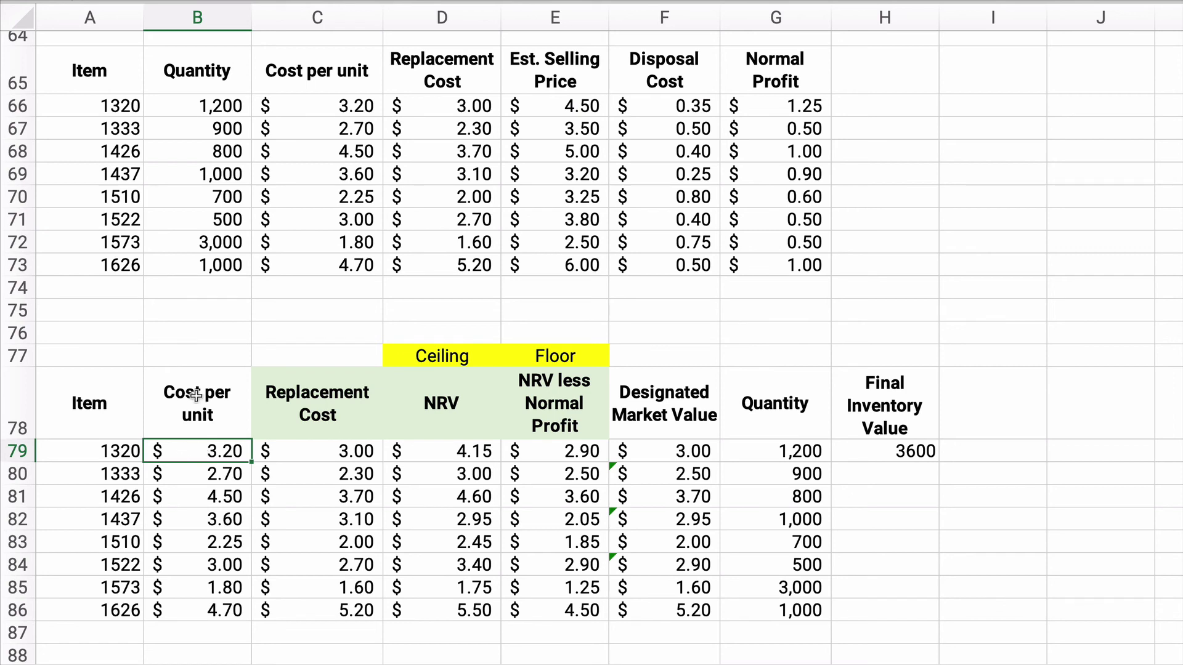
pyautogui.moveTo(188, 352); pyautogui.dragTo(211, 634)
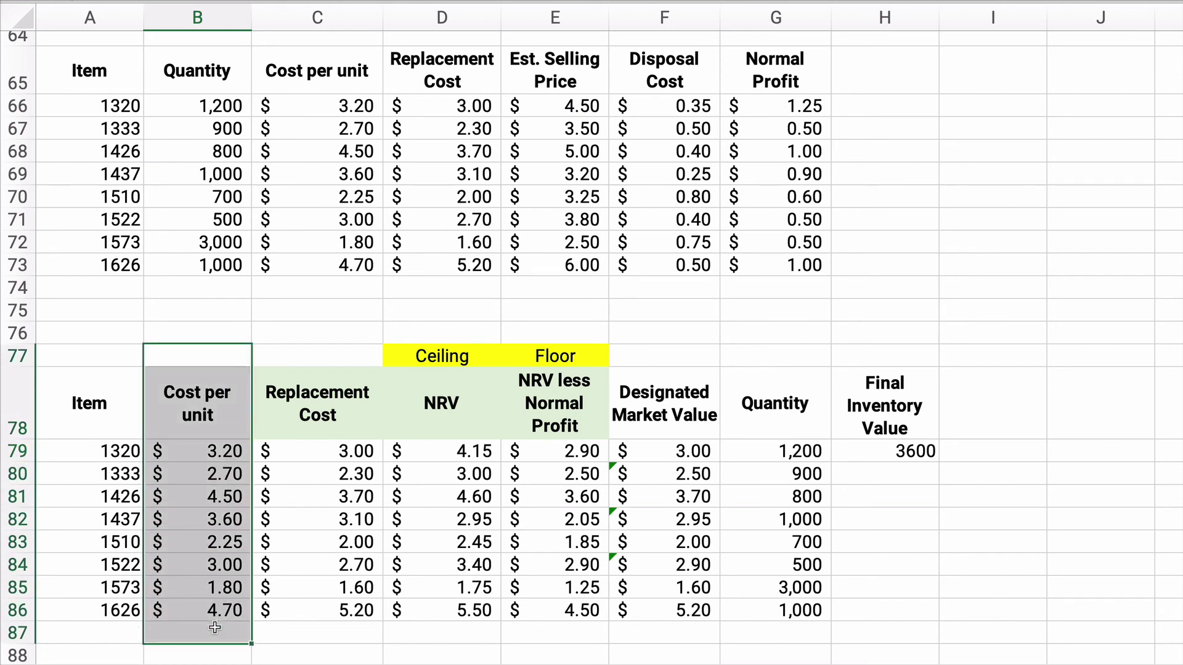
pyautogui.moveTo(644, 339); pyautogui.dragTo(616, 644)
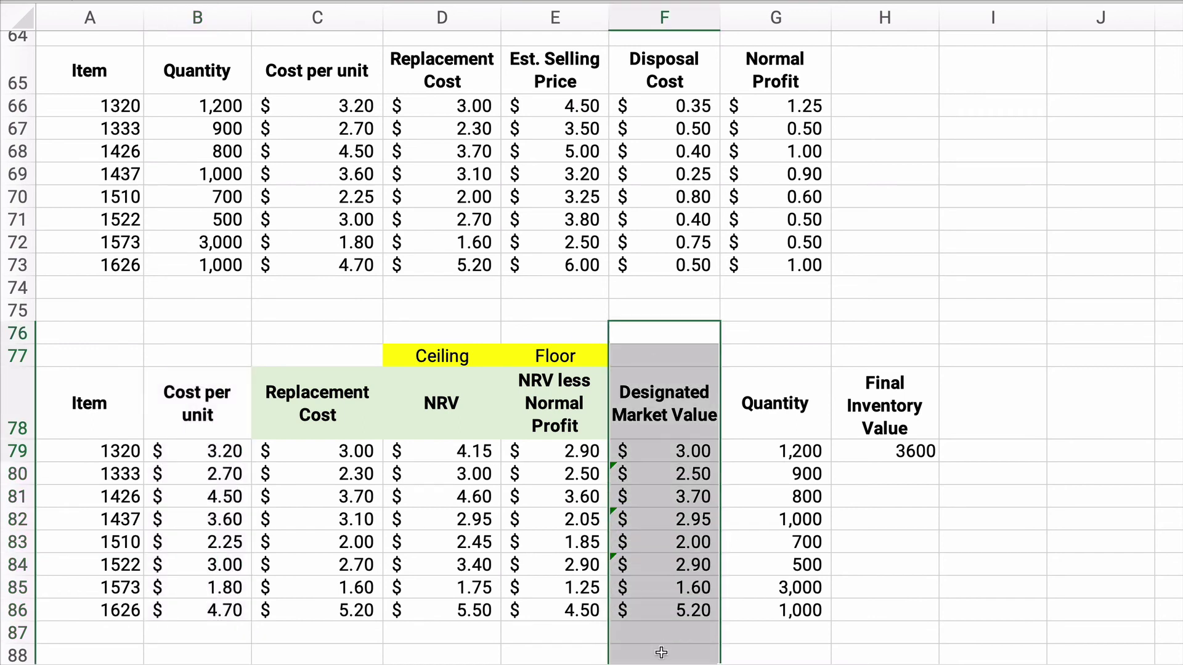
pyautogui.moveTo(193, 354); pyautogui.dragTo(214, 632)
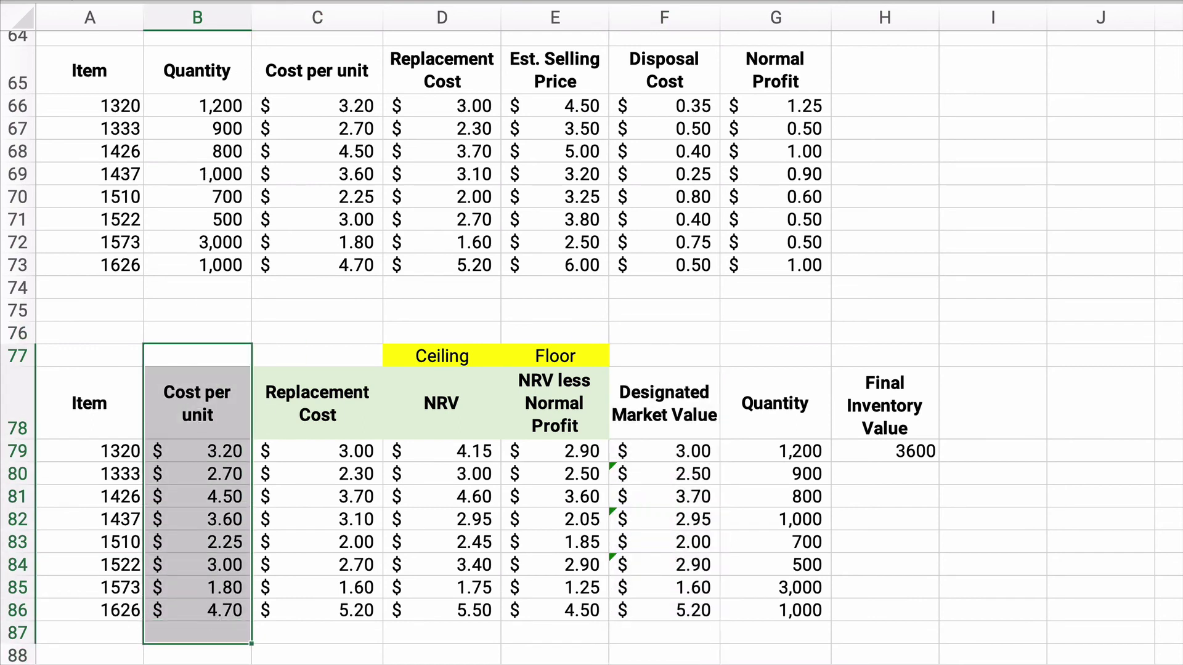
pyautogui.click(260, 1)
pyautogui.click(349, 56)
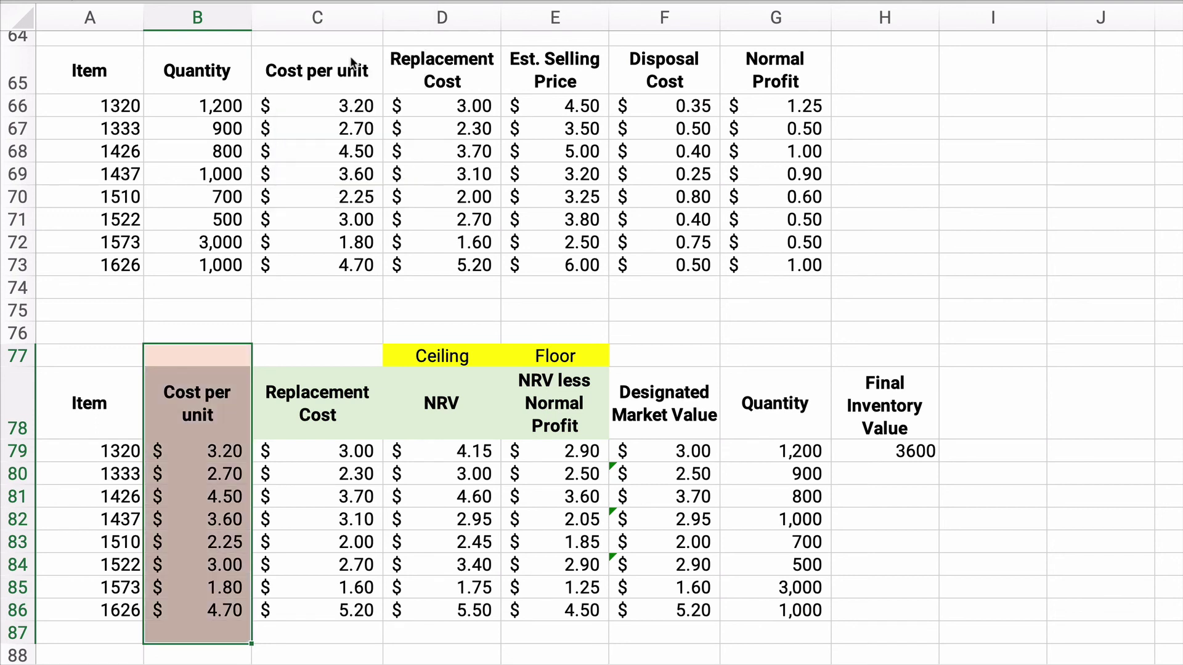
pyautogui.moveTo(681, 361); pyautogui.dragTo(651, 624)
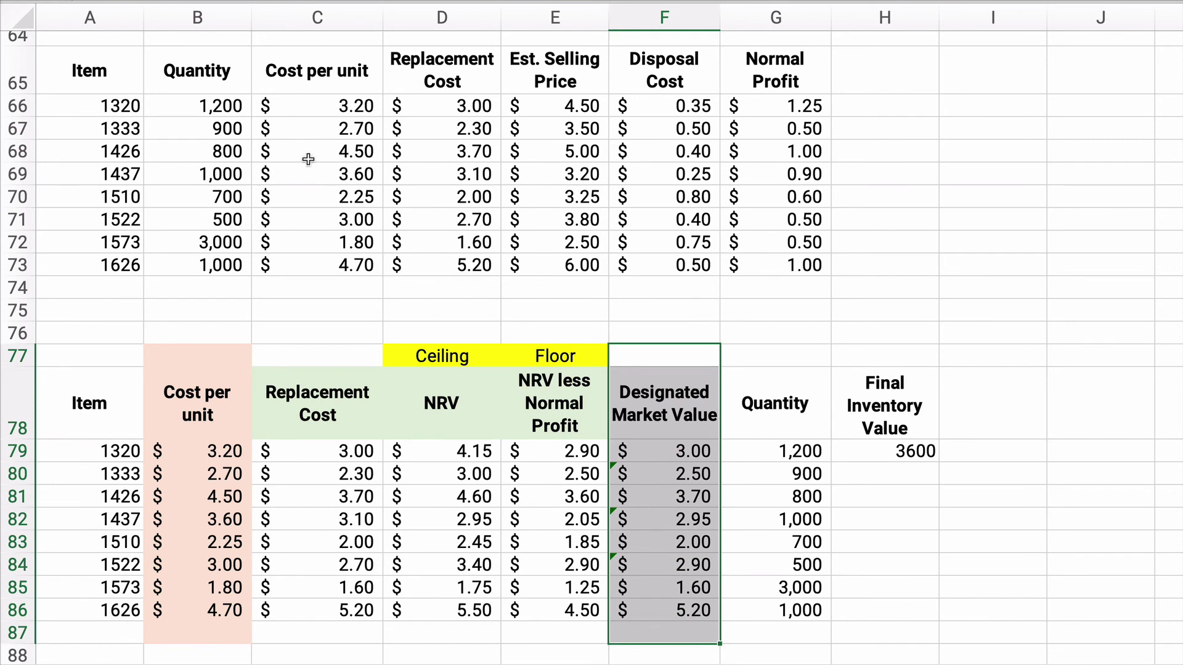
pyautogui.click(260, 2)
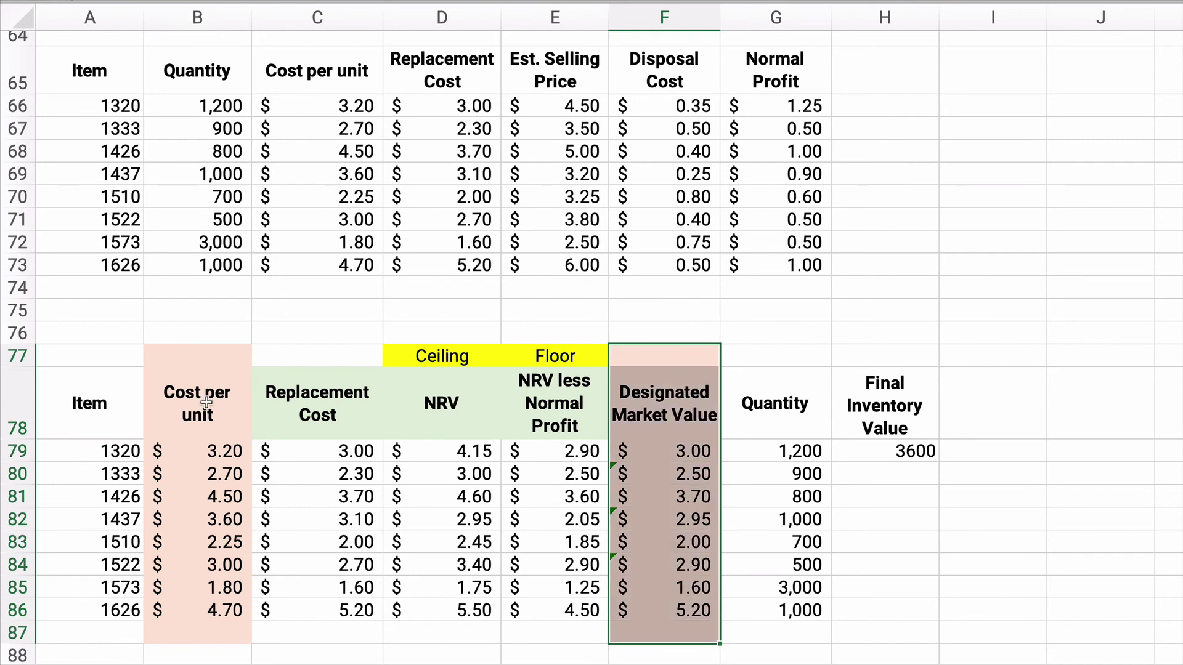
# - Fill the final inventory value formula from H79 down to item 1333 in H80
pyautogui.click(881, 457)
pyautogui.click(877, 474)
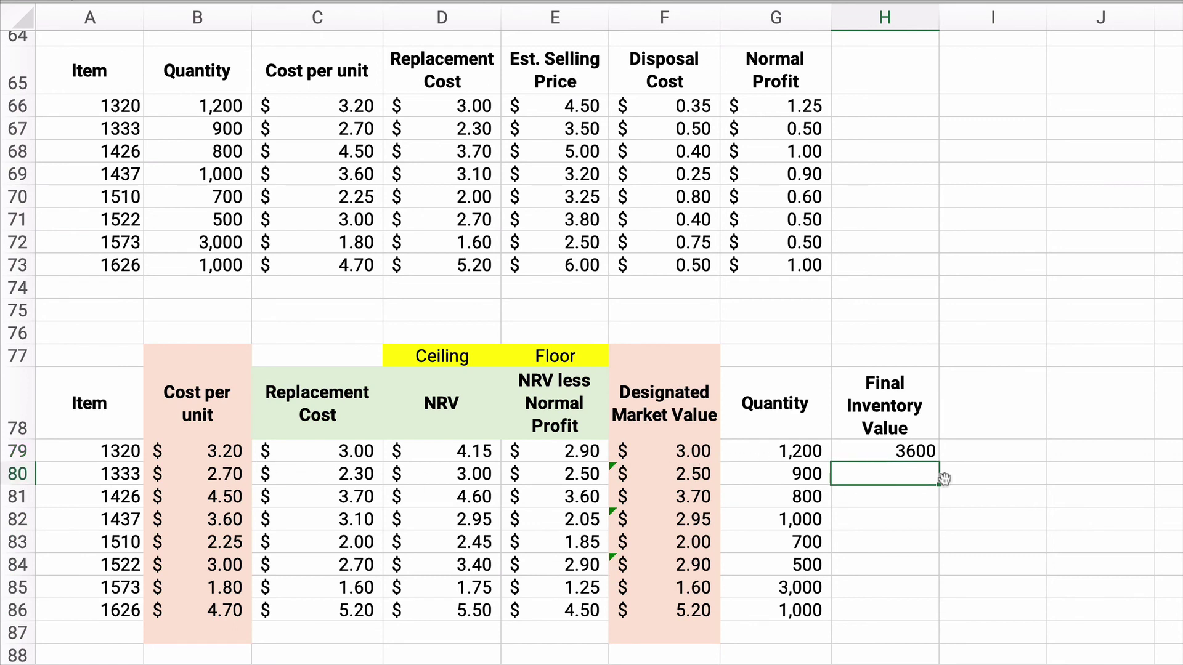
pyautogui.press('Up')
pyautogui.moveTo(939, 462); pyautogui.dragTo(943, 480)
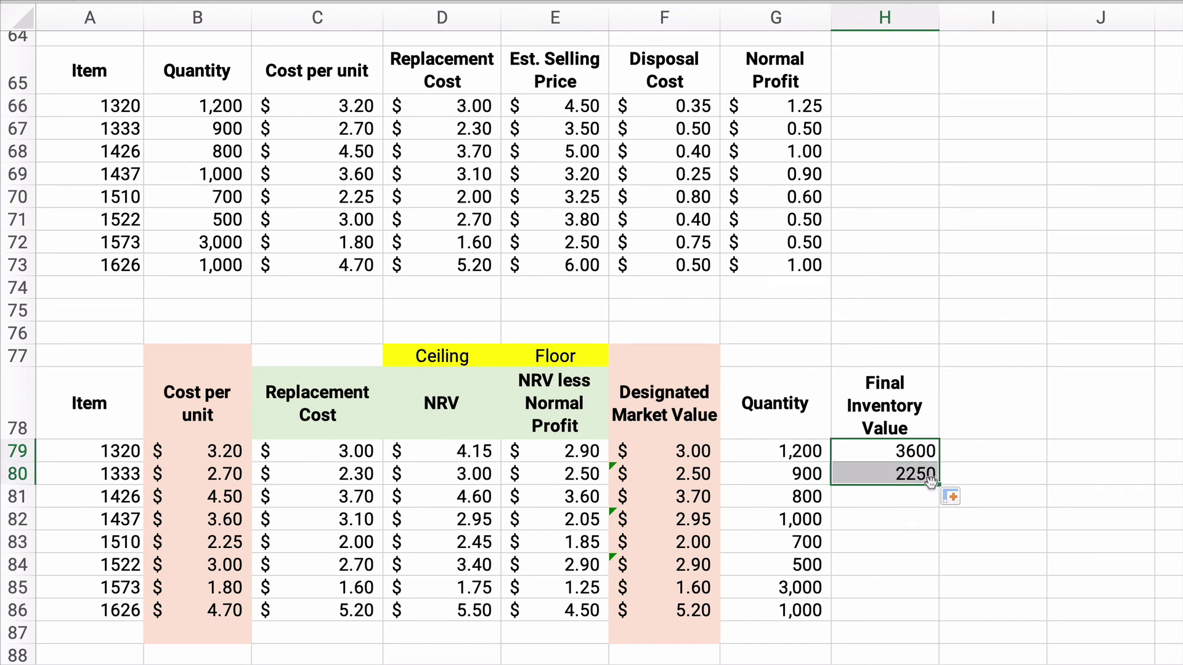
# - Fill the final inventory value formula down to item 1573 in H85, and calculate item 1626's value in H86 from cost with =B86*G86
pyautogui.moveTo(940, 486); pyautogui.dragTo(936, 588)
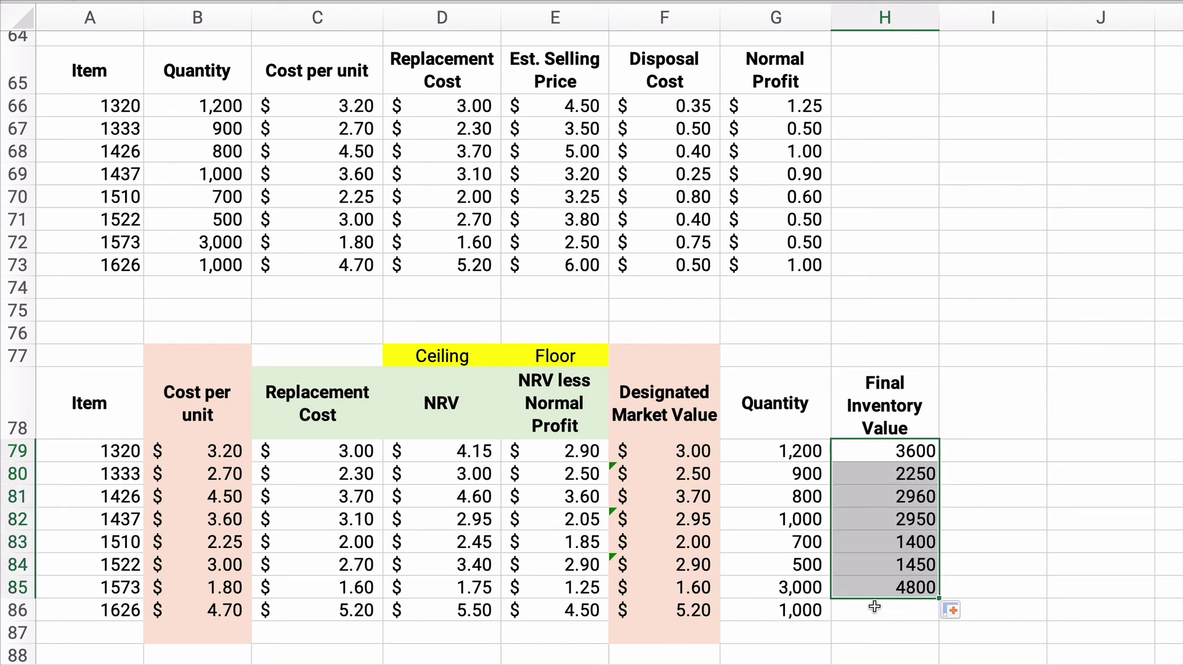
pyautogui.click(225, 613)
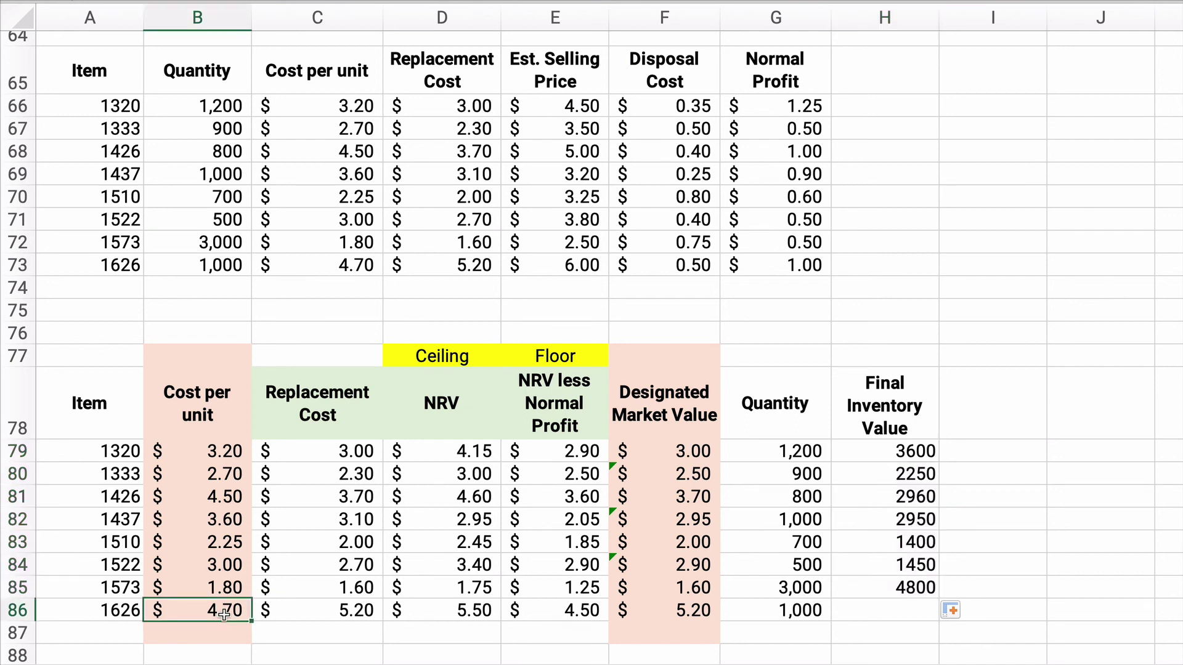
pyautogui.click(659, 616)
pyautogui.click(878, 605)
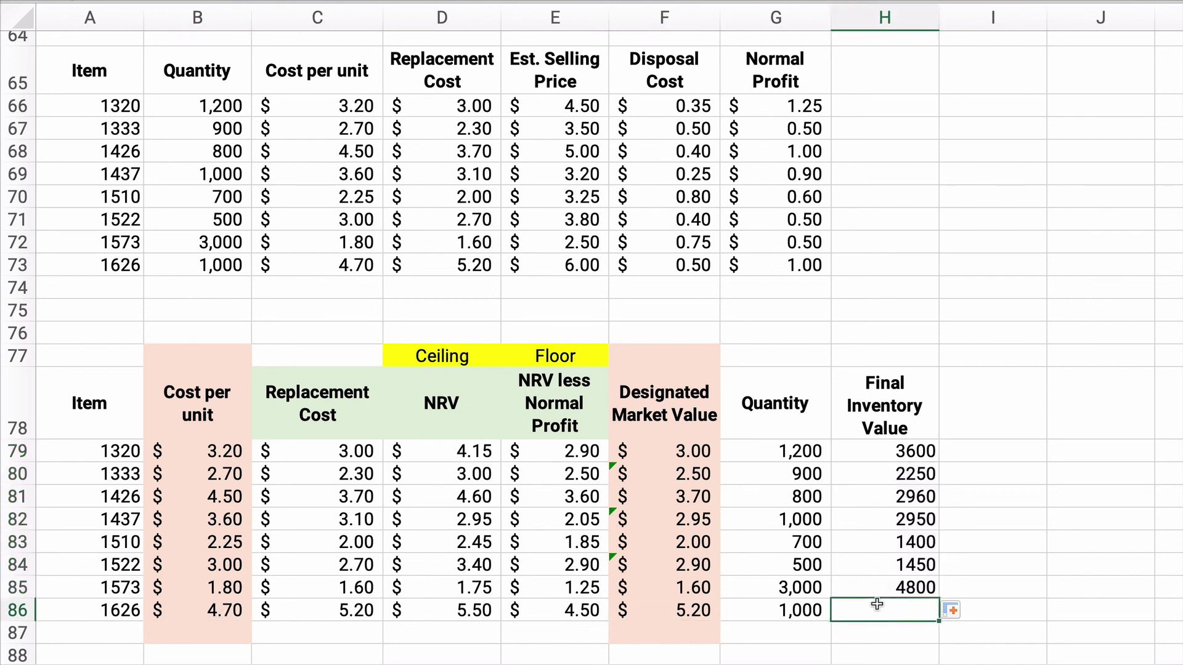
pyautogui.write('=')
pyautogui.press('Left')
pyautogui.press('Left')
pyautogui.press('Left')
pyautogui.press('Left')
pyautogui.press('Left')
pyautogui.press('Left')
pyautogui.press('Left')
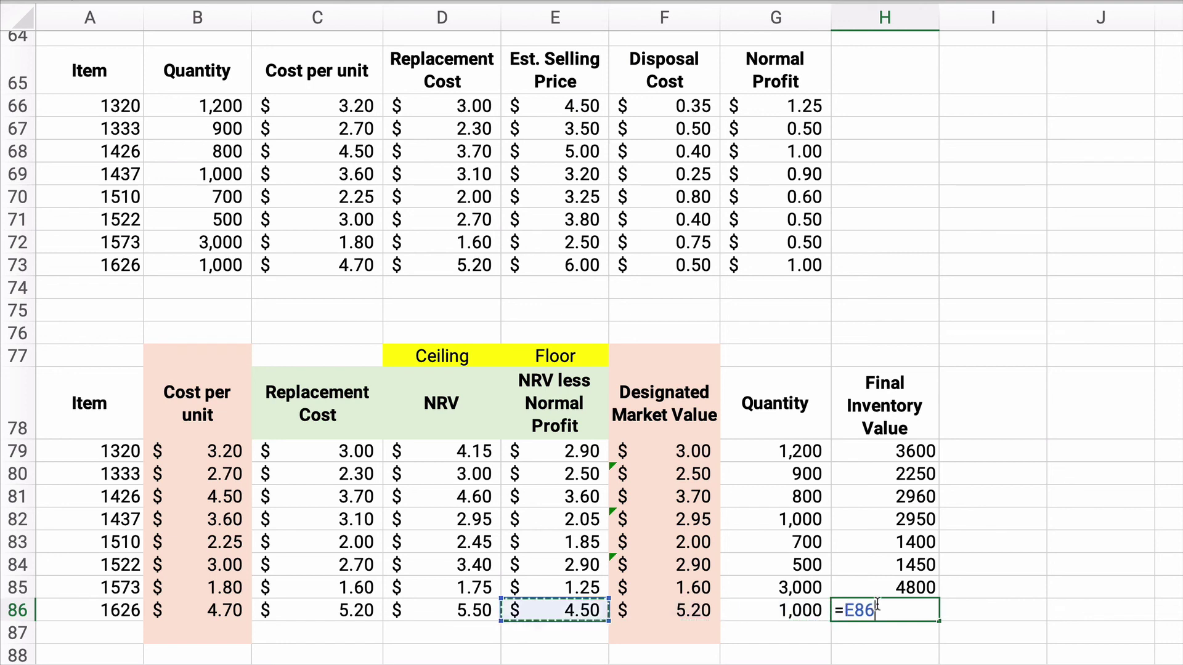
pyautogui.press('Right')
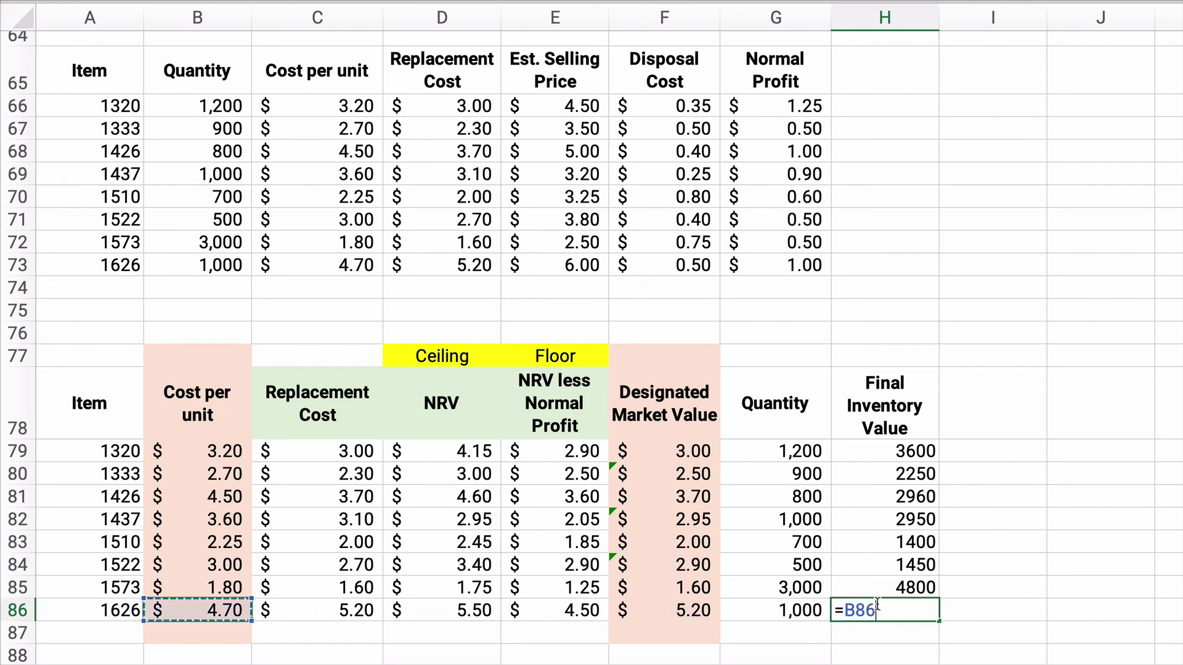
pyautogui.write('*')
pyautogui.press('Left')
pyautogui.press('Left')
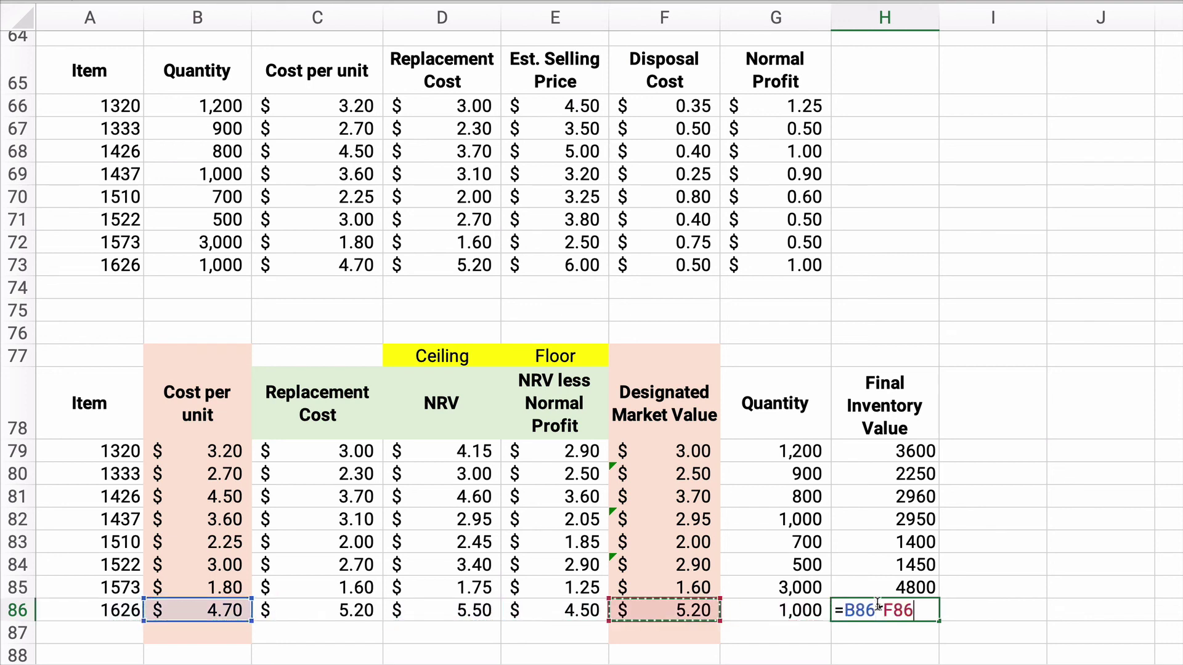
pyautogui.press('Right')
pyautogui.press('Return')
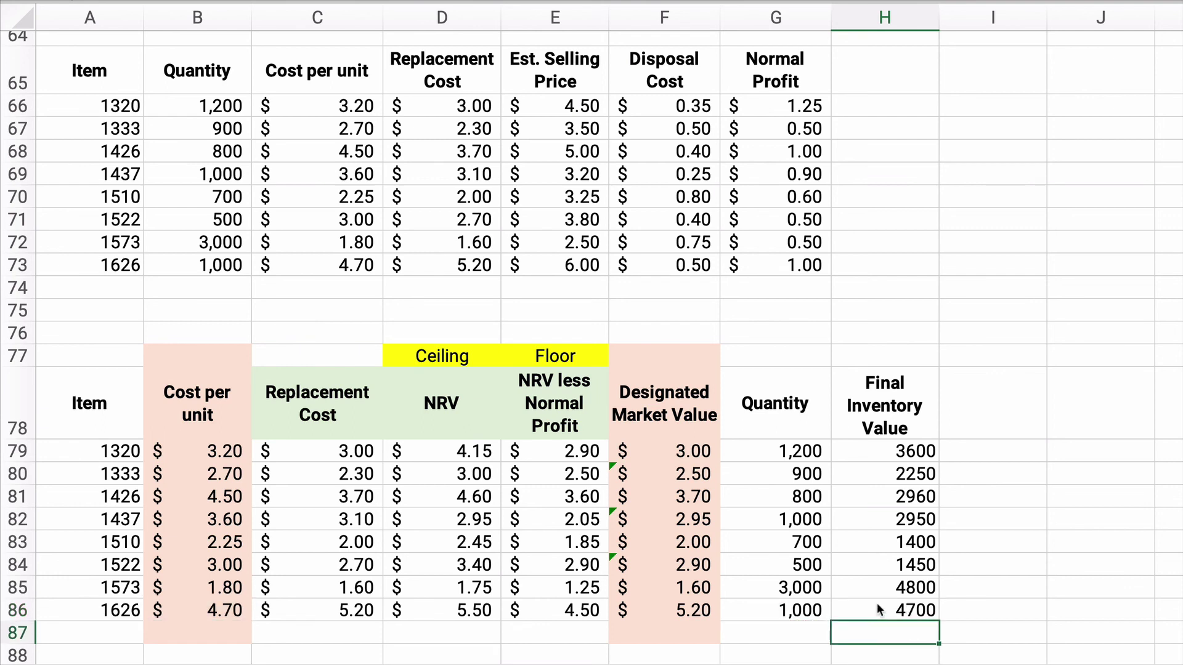
# - Format the final inventory values in H79:H87 as dollar amounts without decimals and total them in H87 with AutoSum
pyautogui.moveTo(892, 454); pyautogui.dragTo(891, 633)
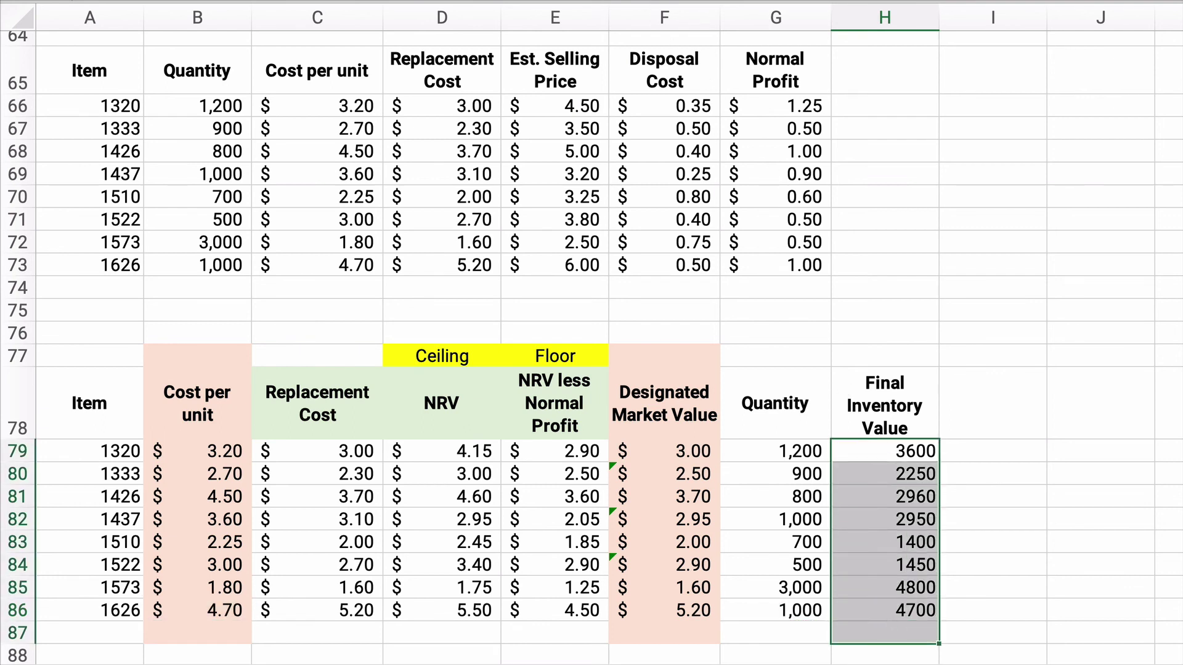
pyautogui.hotkey('ctrl', 'shift', '4')
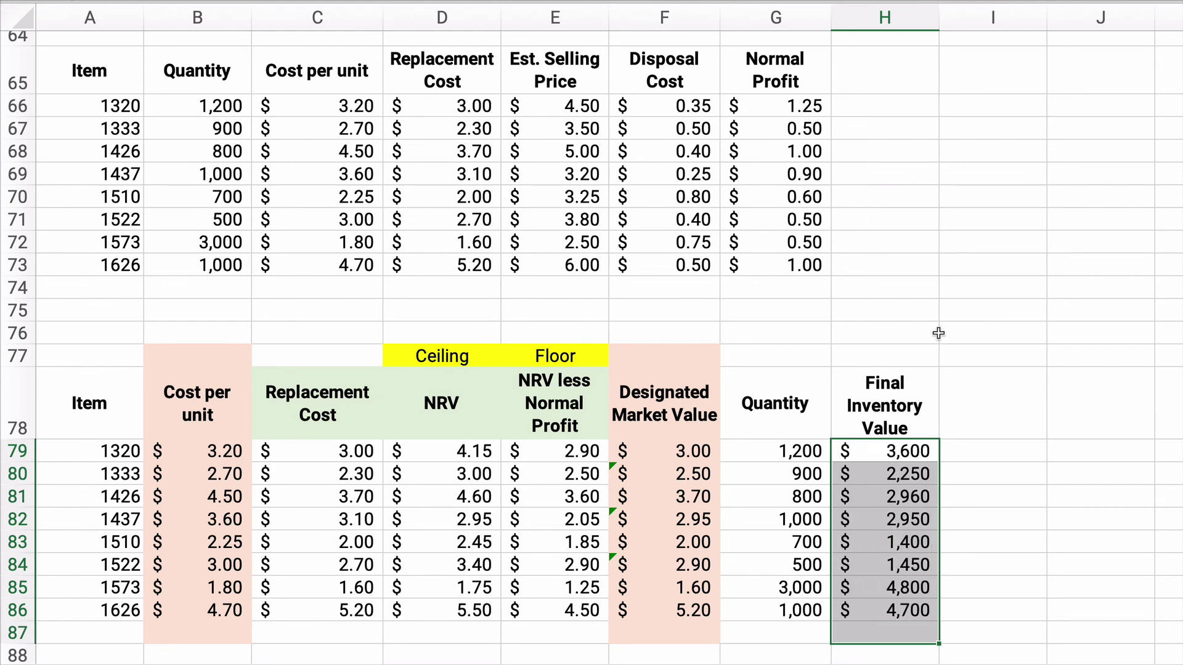
pyautogui.hotkey('alt', '=')
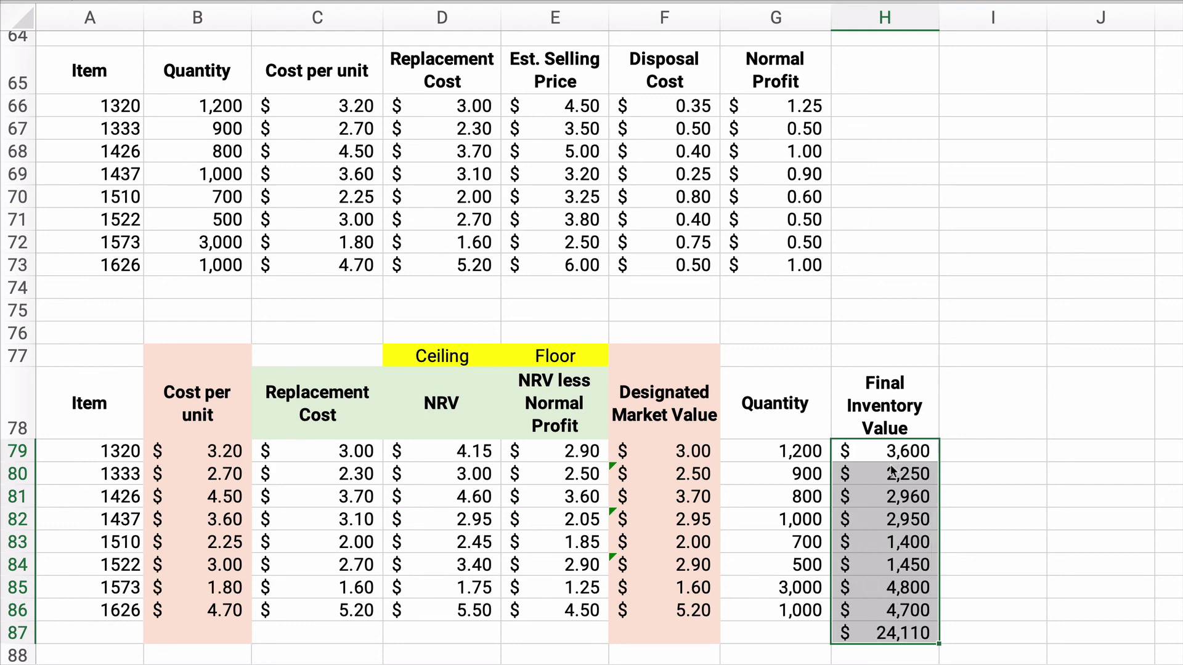
pyautogui.scroll(-1, 793, 586)
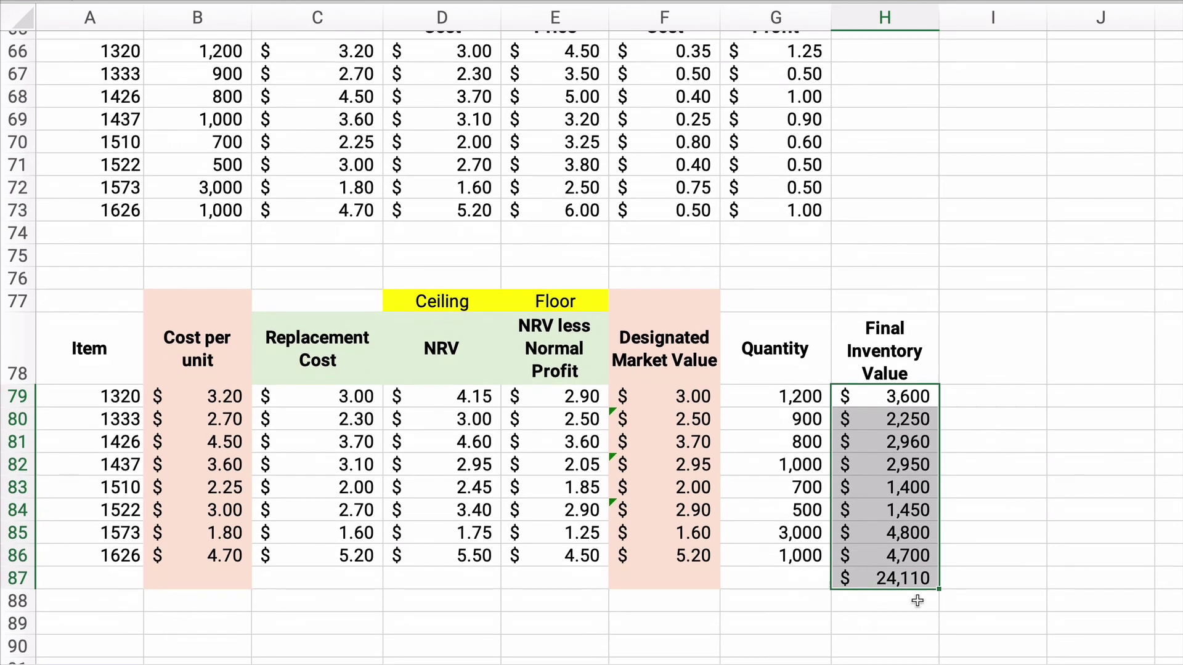
pyautogui.click(902, 584)
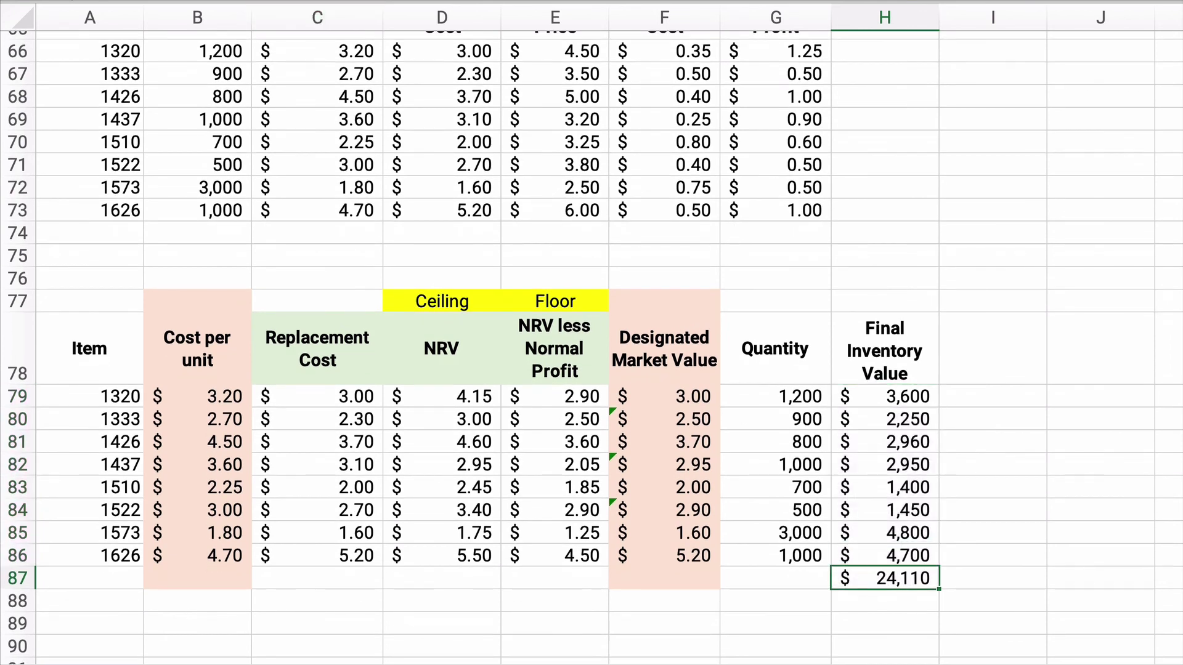